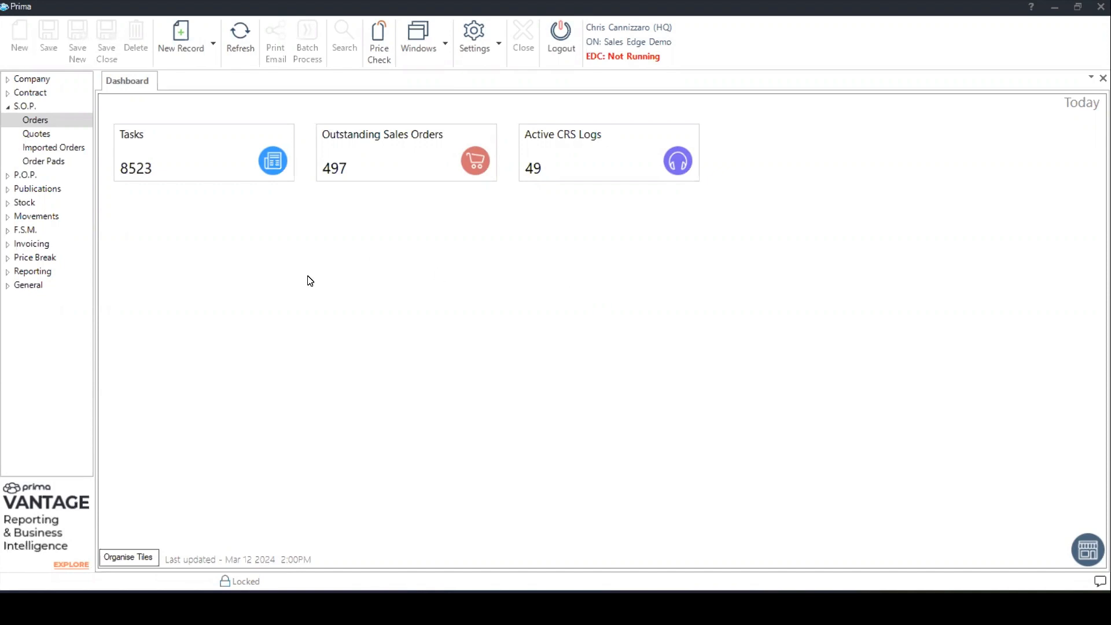
- Start a new sales quotation and select Fake Company by searching customer company names for "fake"
left_click(201, 45)
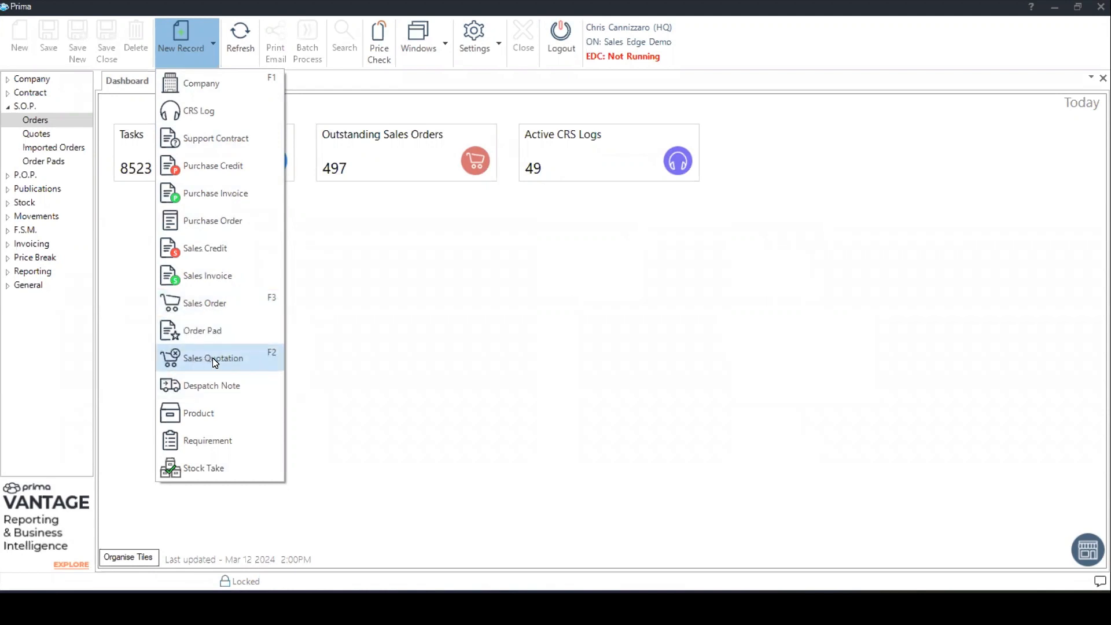
left_click(242, 361)
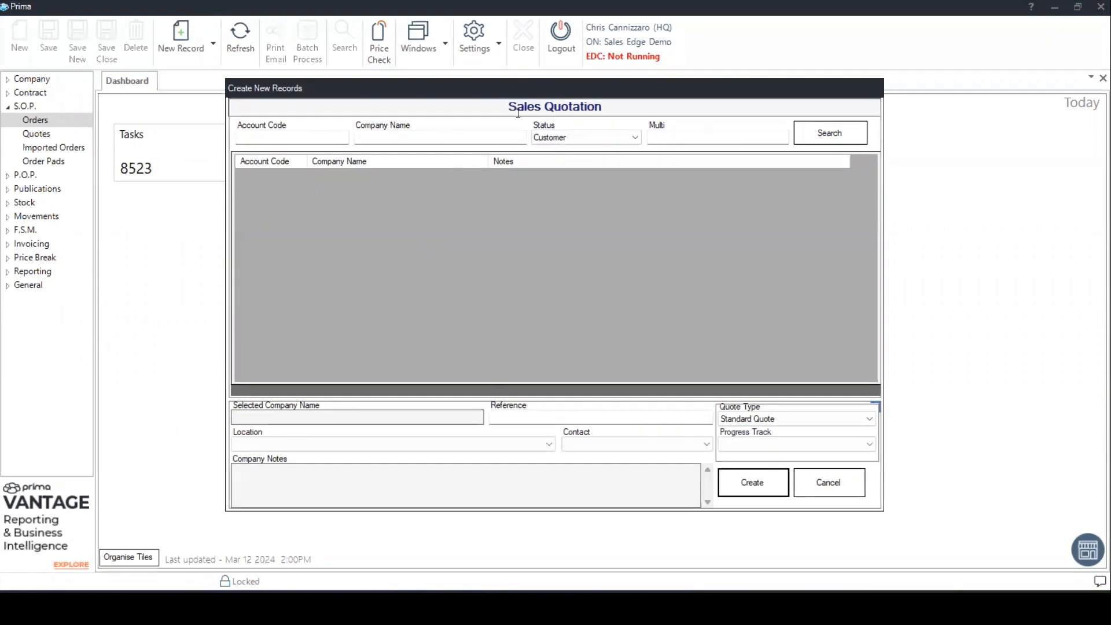
left_click(375, 137)
left_click(336, 139)
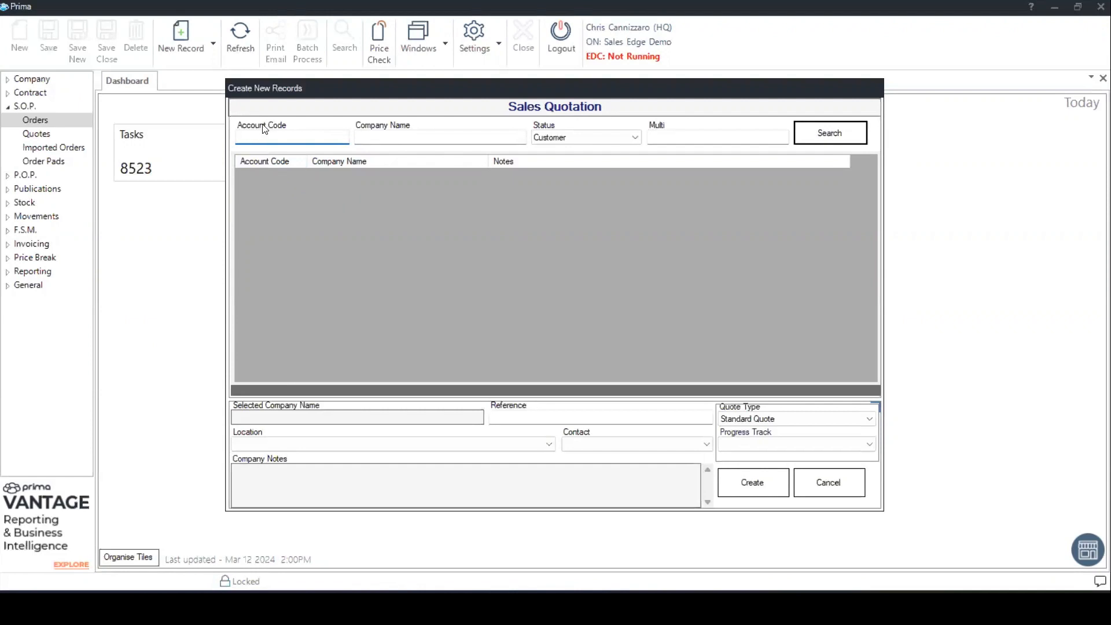
left_click(385, 139)
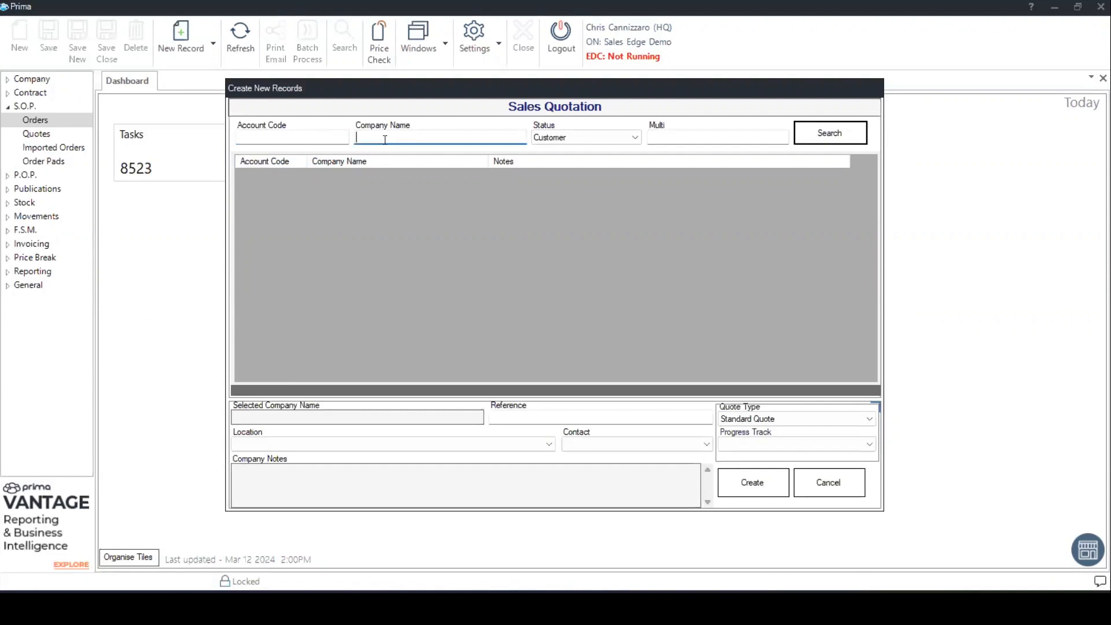
left_click(665, 136)
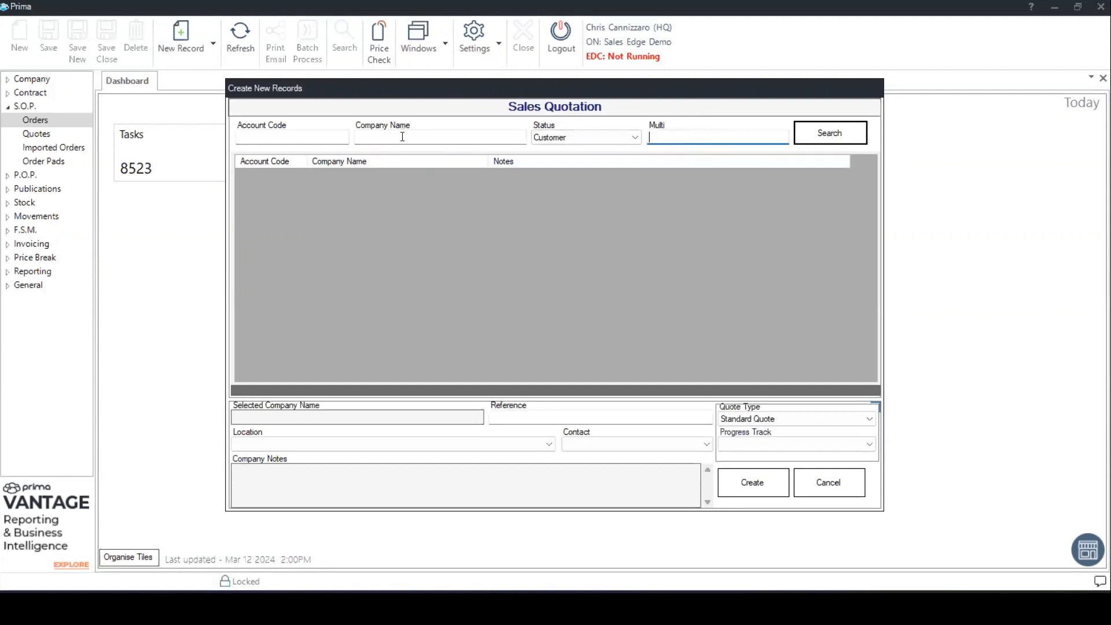
left_click(272, 138)
left_click(356, 139)
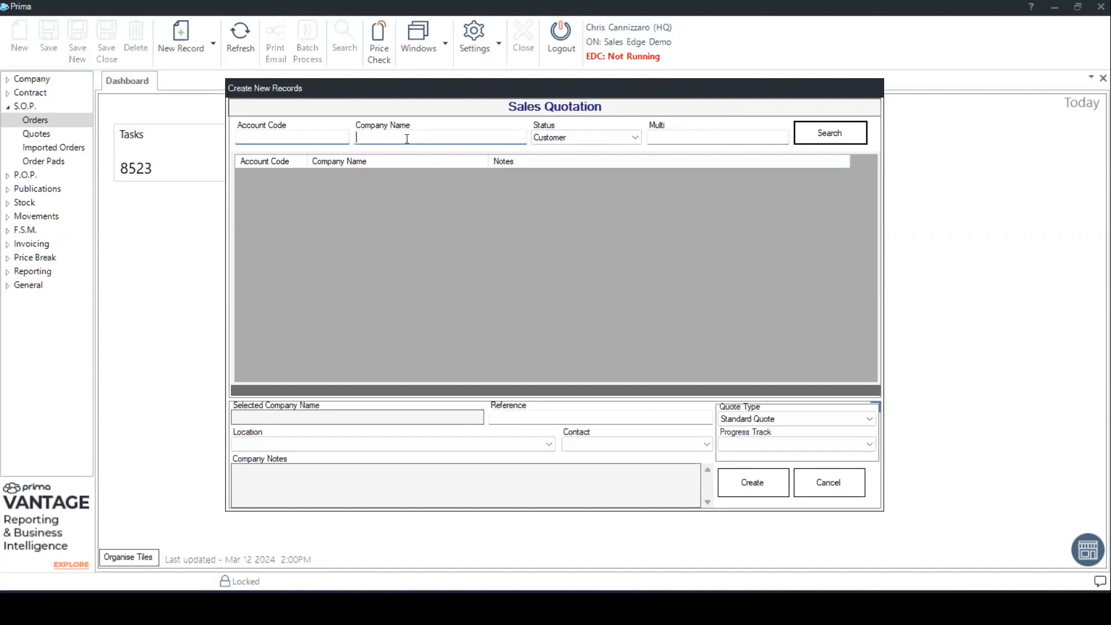
type("fake")
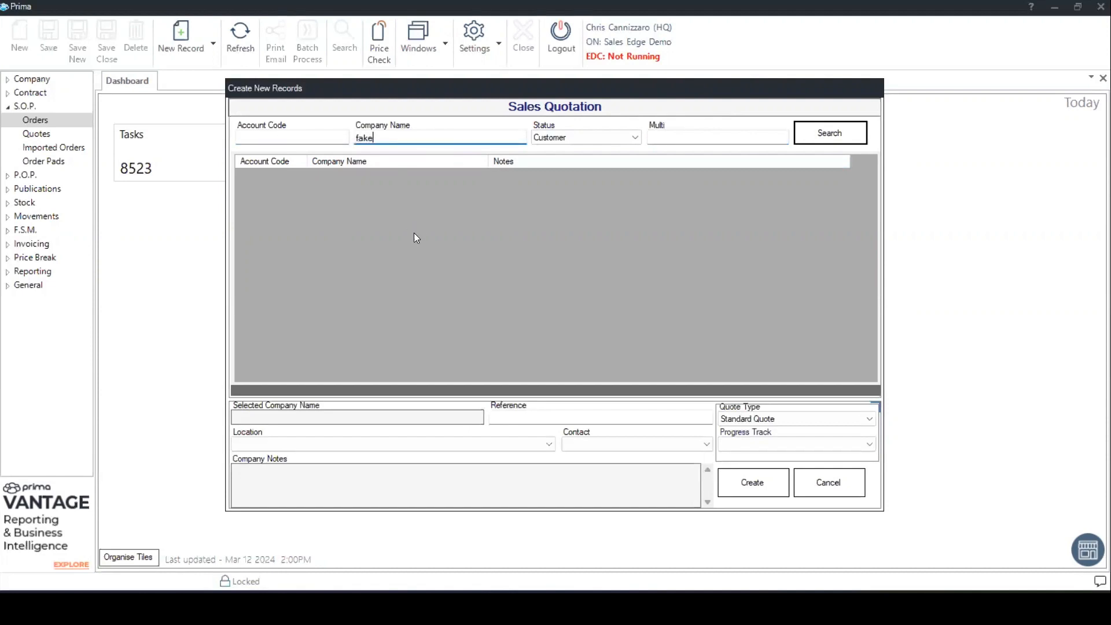
key("Return")
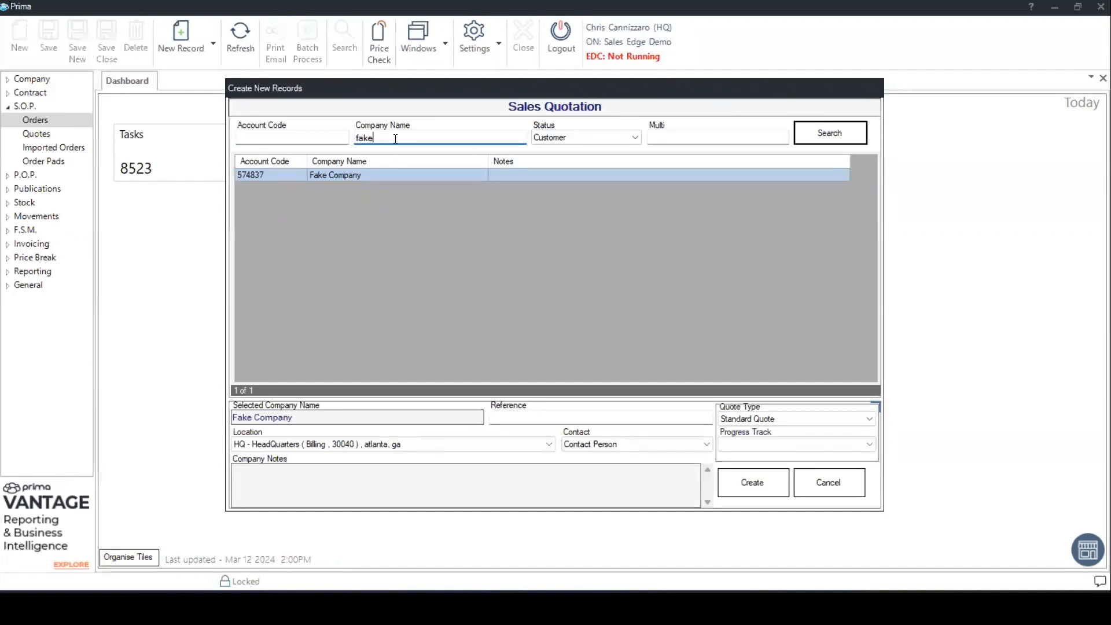
left_click(331, 176)
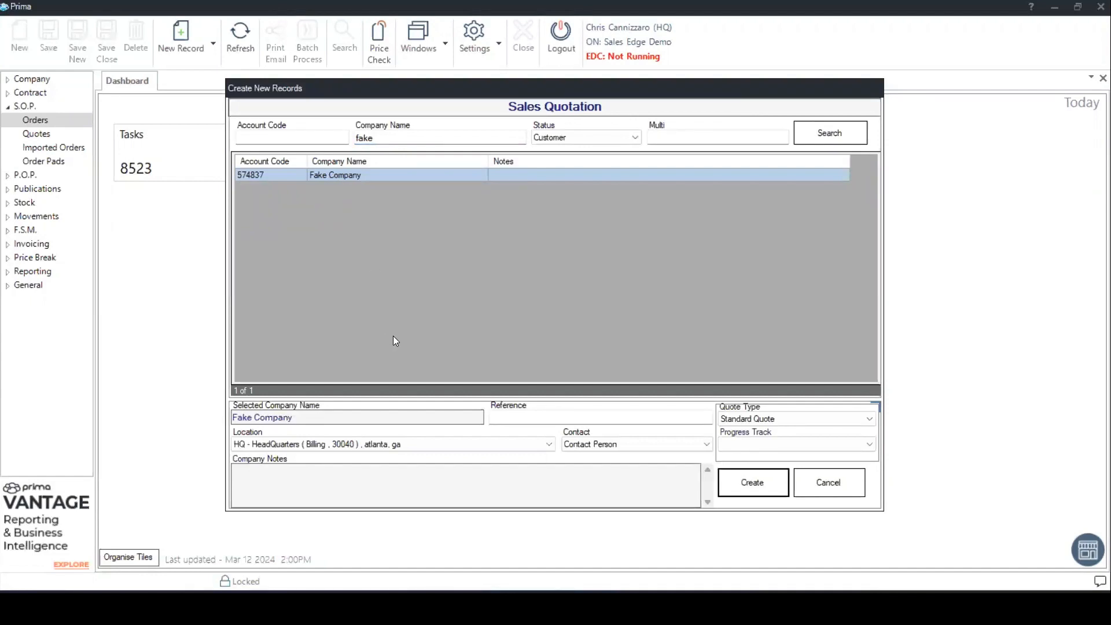
- Create the quotation for the HQ - HeadQuarters location with "Contact Person" as the contact
left_click(419, 446)
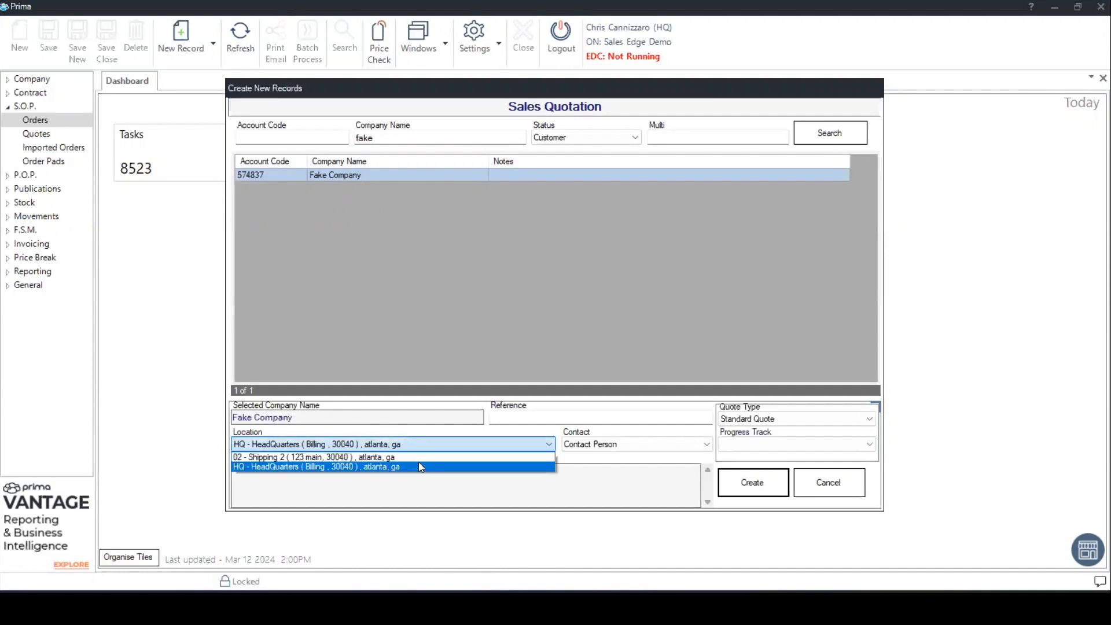
left_click(419, 466)
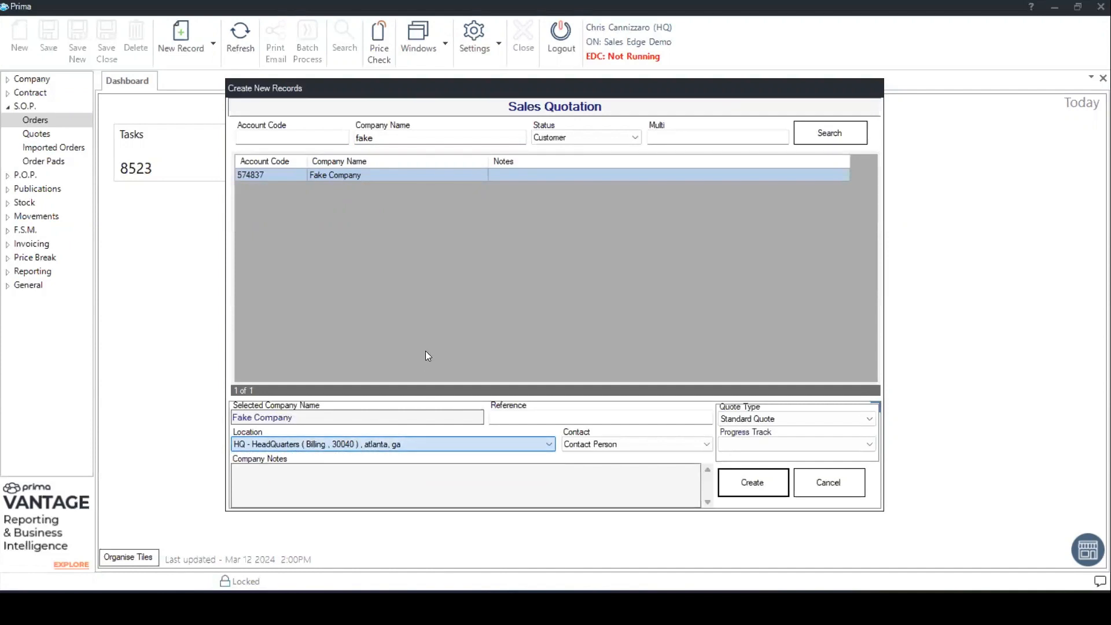
left_click(607, 445)
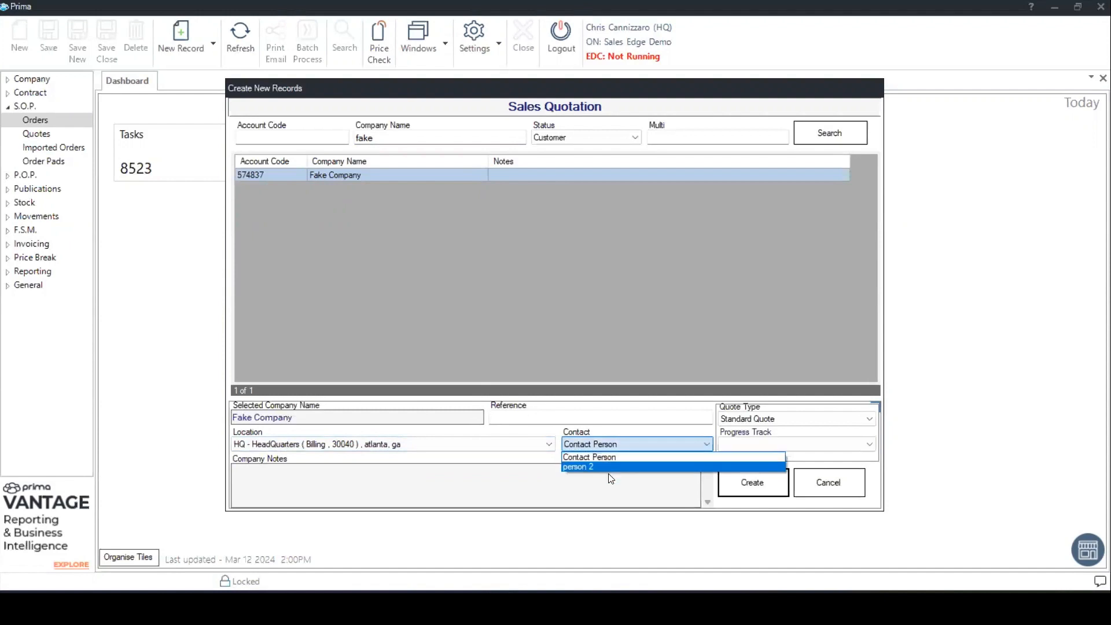
left_click(590, 456)
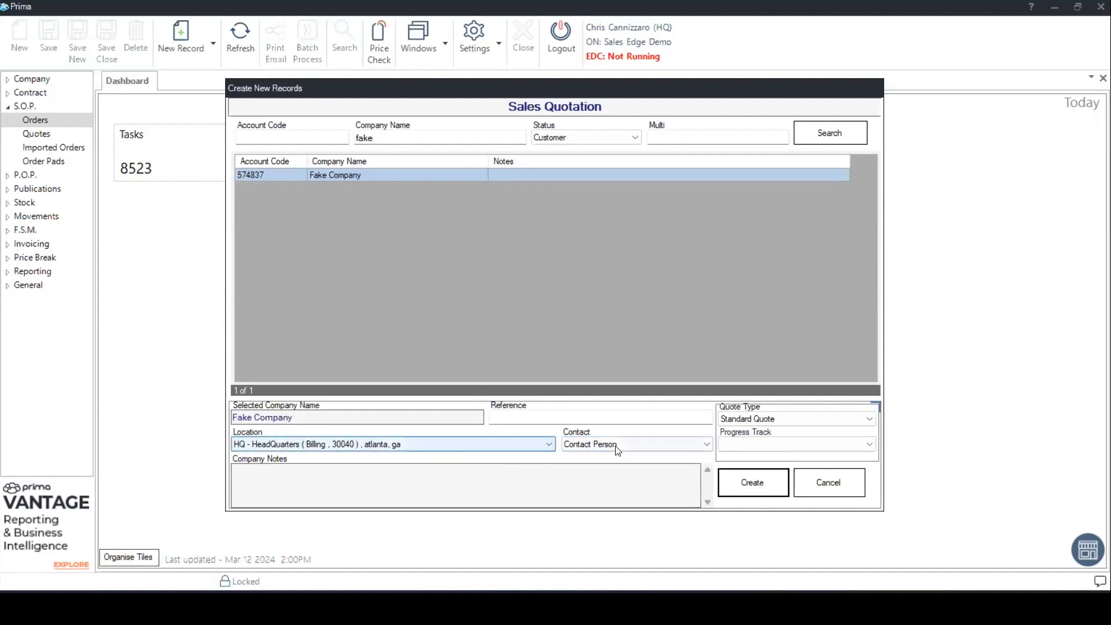
left_click(758, 484)
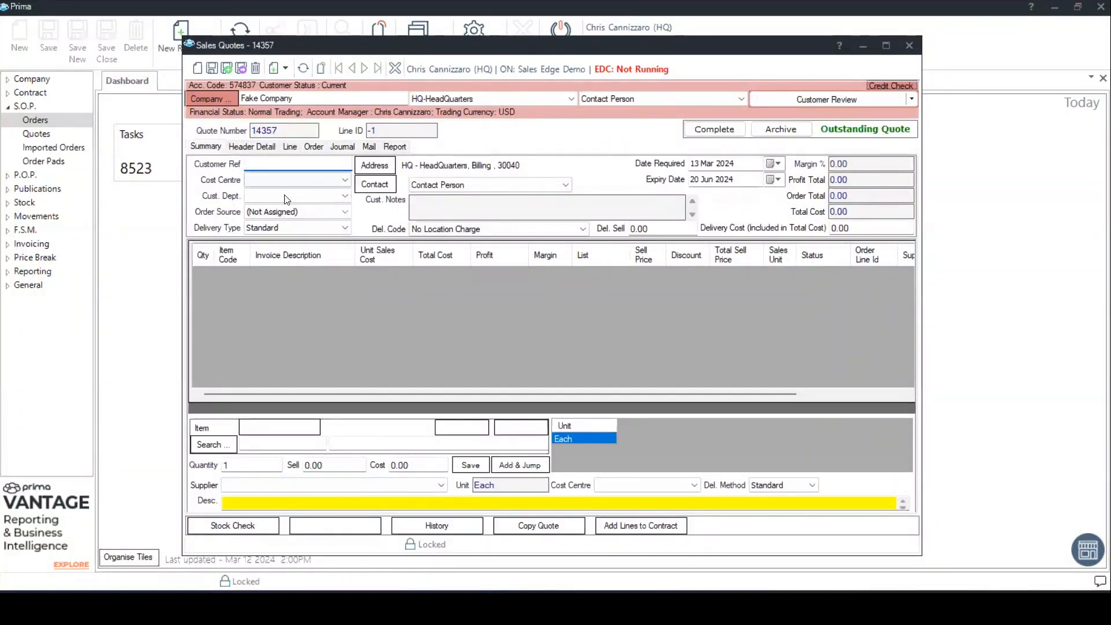
- Fill in the quote header with customer reference "Customer PO", order source Internet and delivery type Wrap and Pack
type("Customer PO")
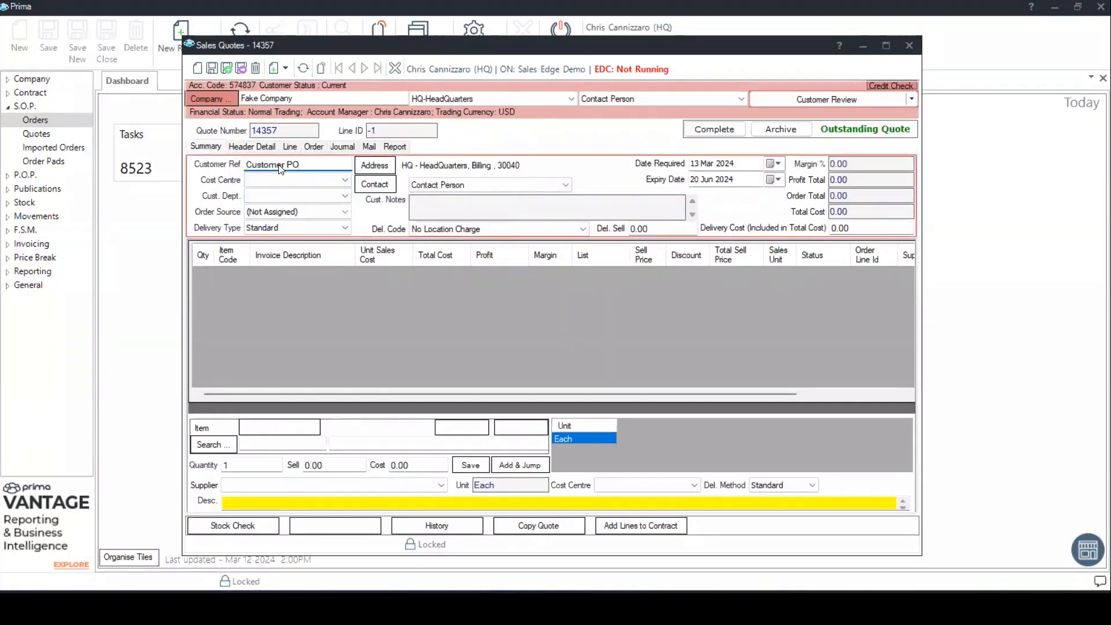
left_click(298, 214)
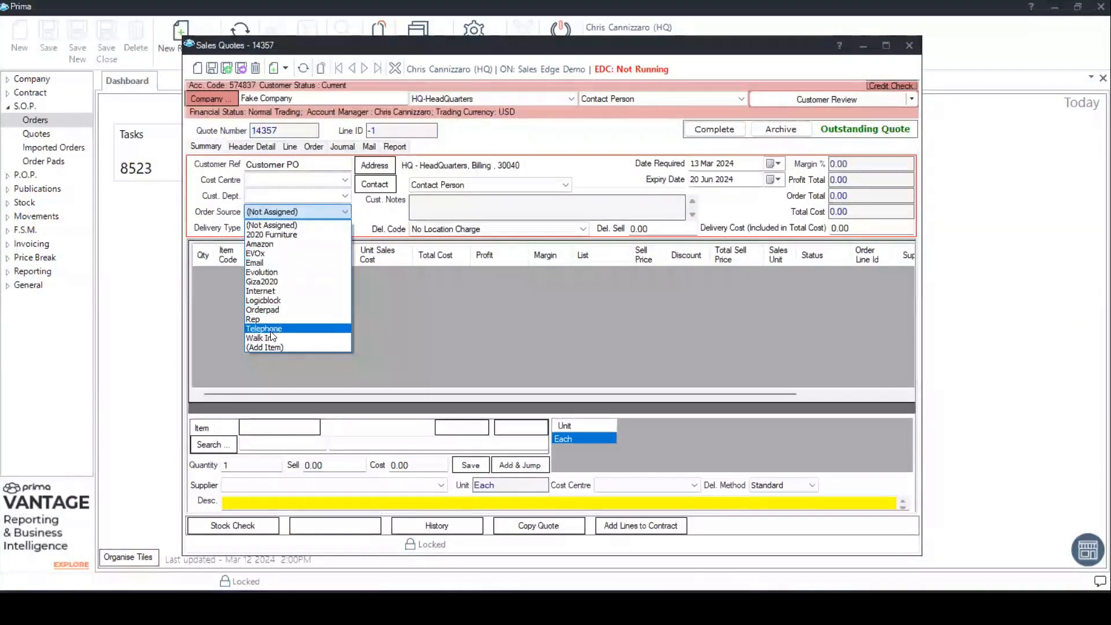
left_click(272, 290)
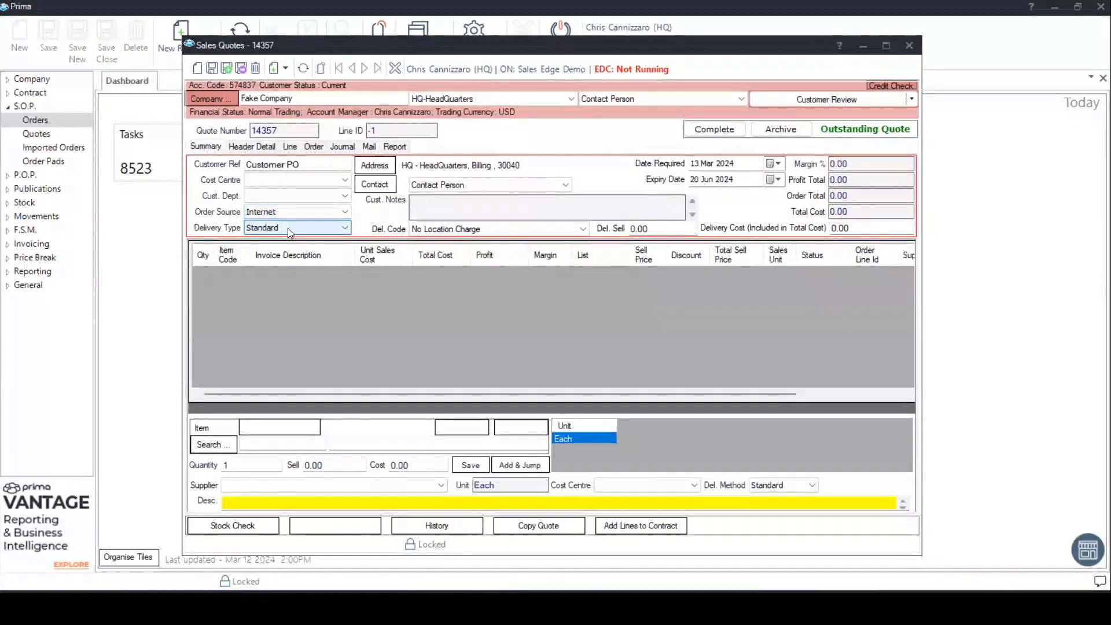
left_click(309, 231)
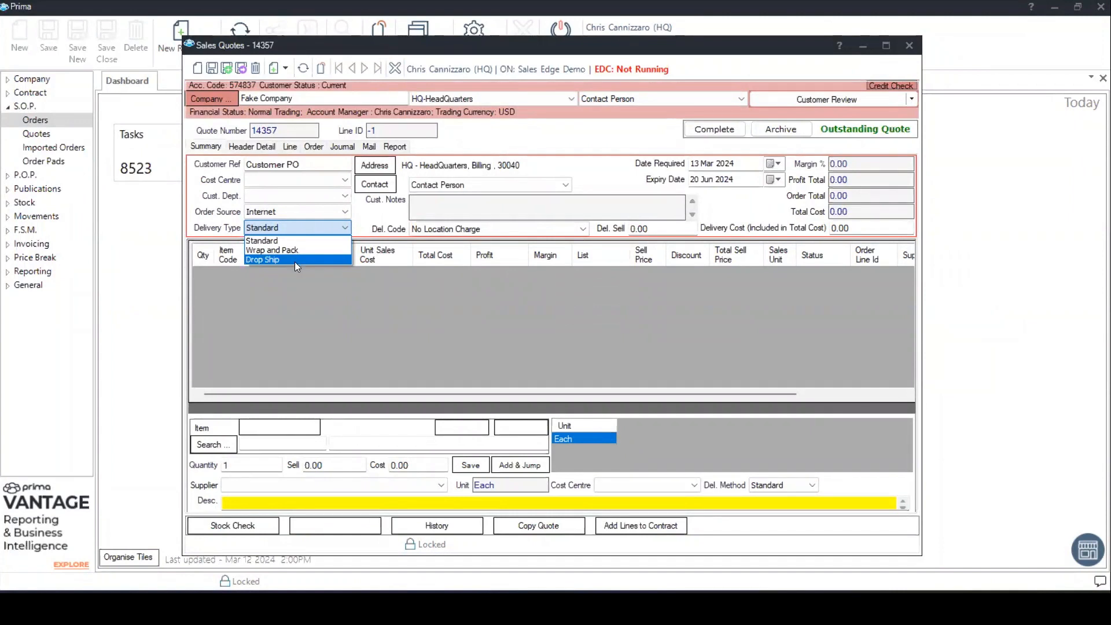
left_click(296, 249)
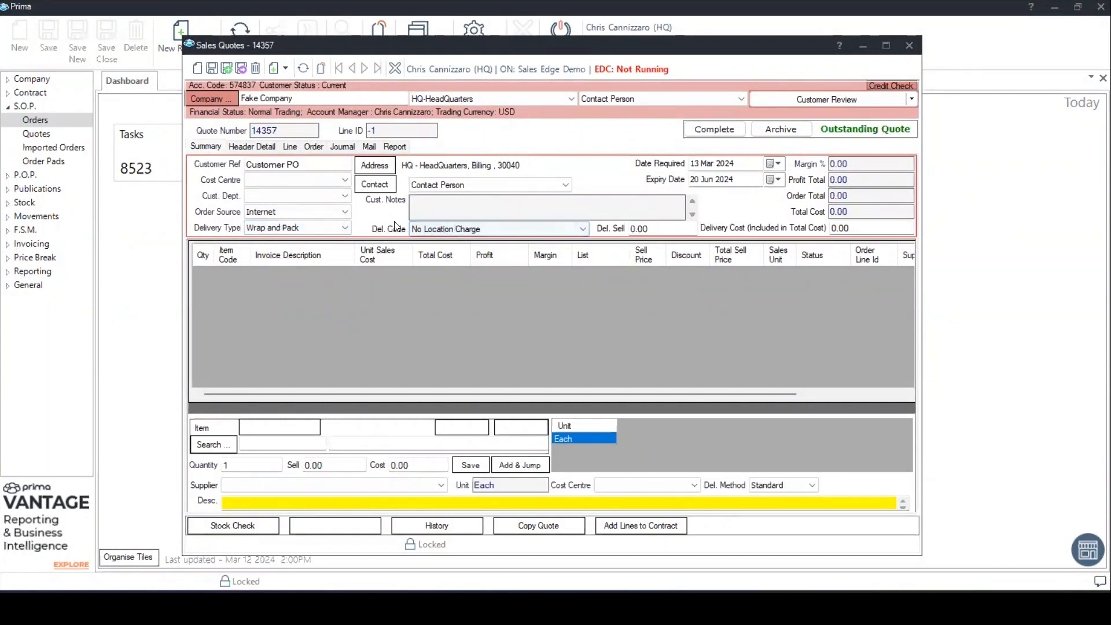
- Review the quote's selectable addresses and the blank new-address form, leaving the address dialog without saving
left_click(380, 166)
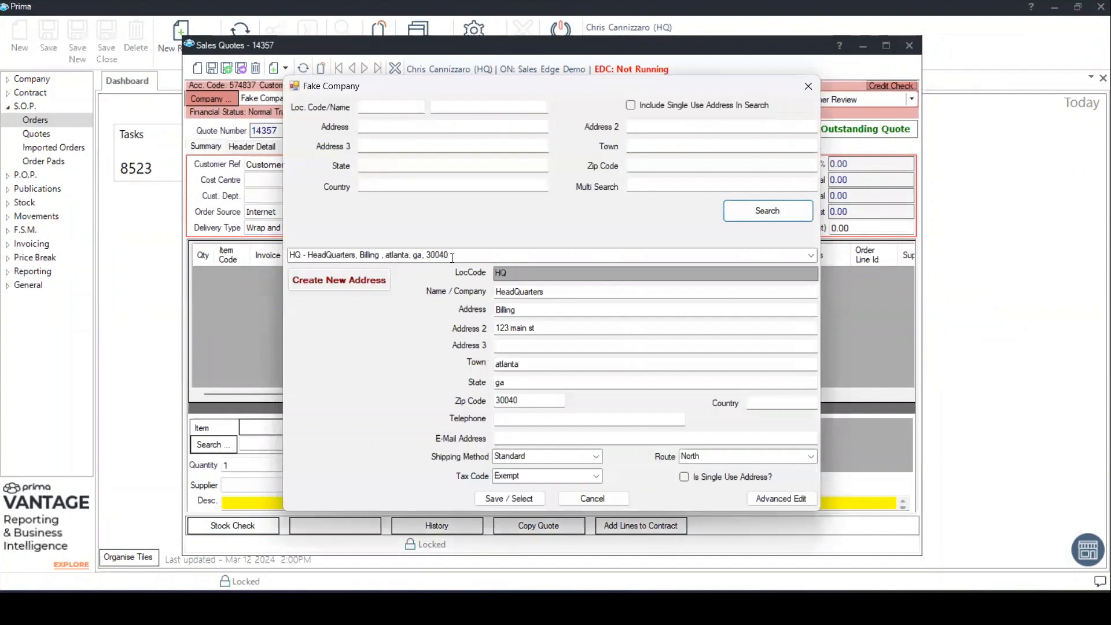
left_click(812, 255)
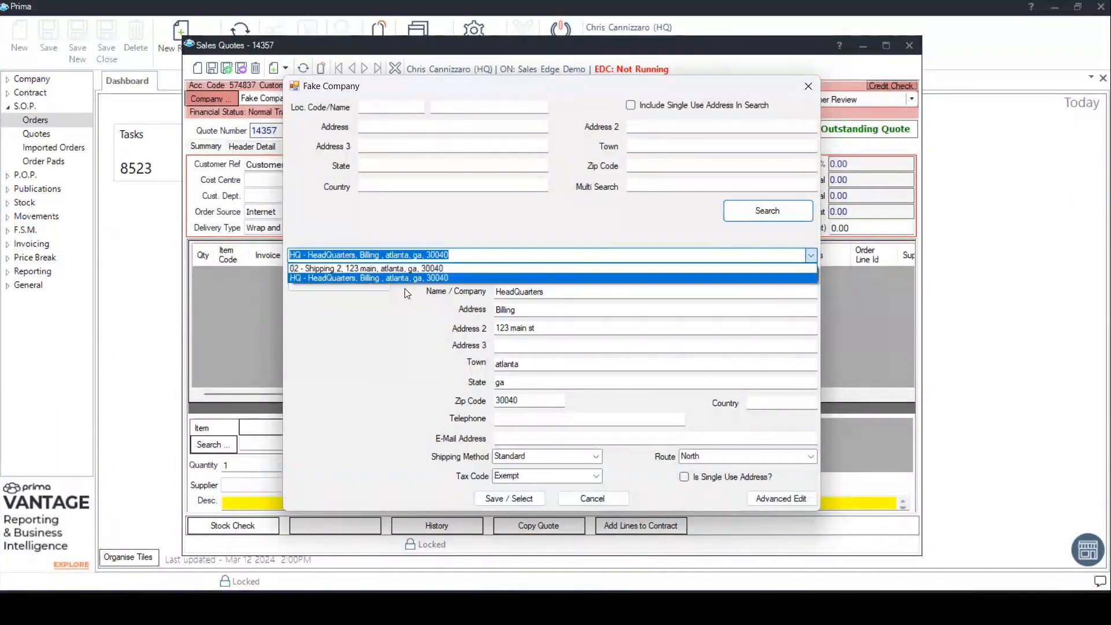
left_click(443, 278)
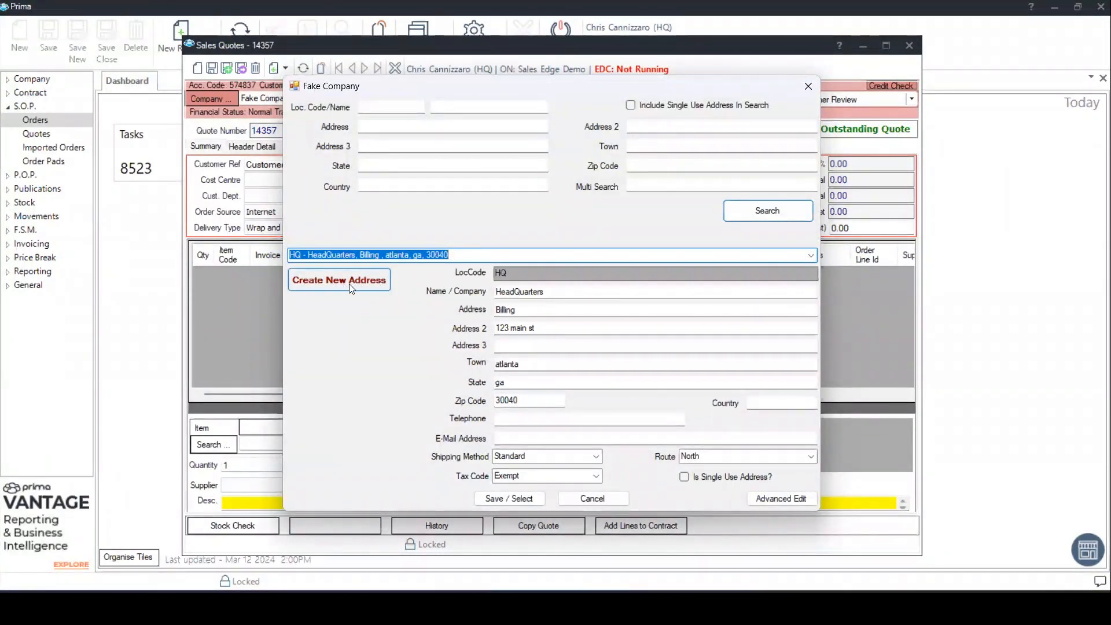
left_click(354, 287)
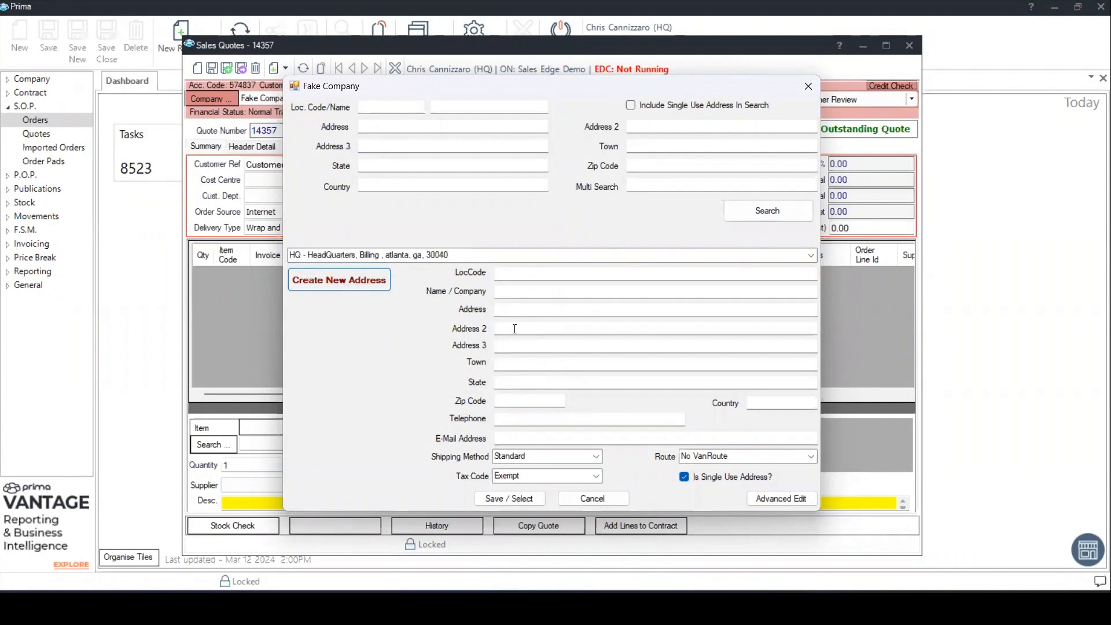
left_click(602, 500)
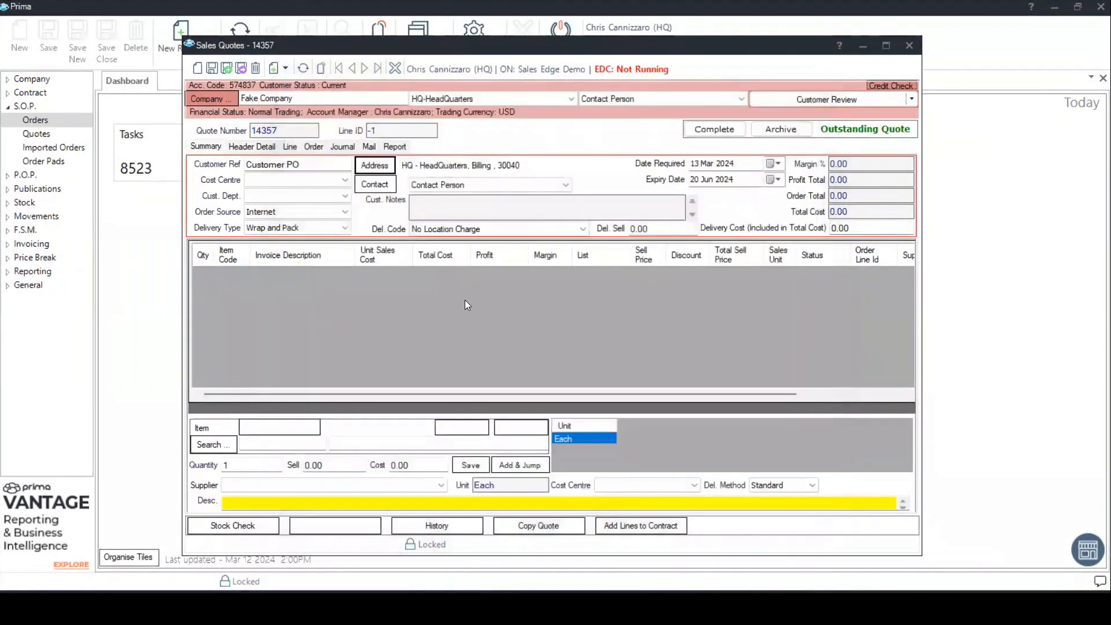
- Examine the contact's detail record, close it, and view the contacts available for the quote
left_click(382, 184)
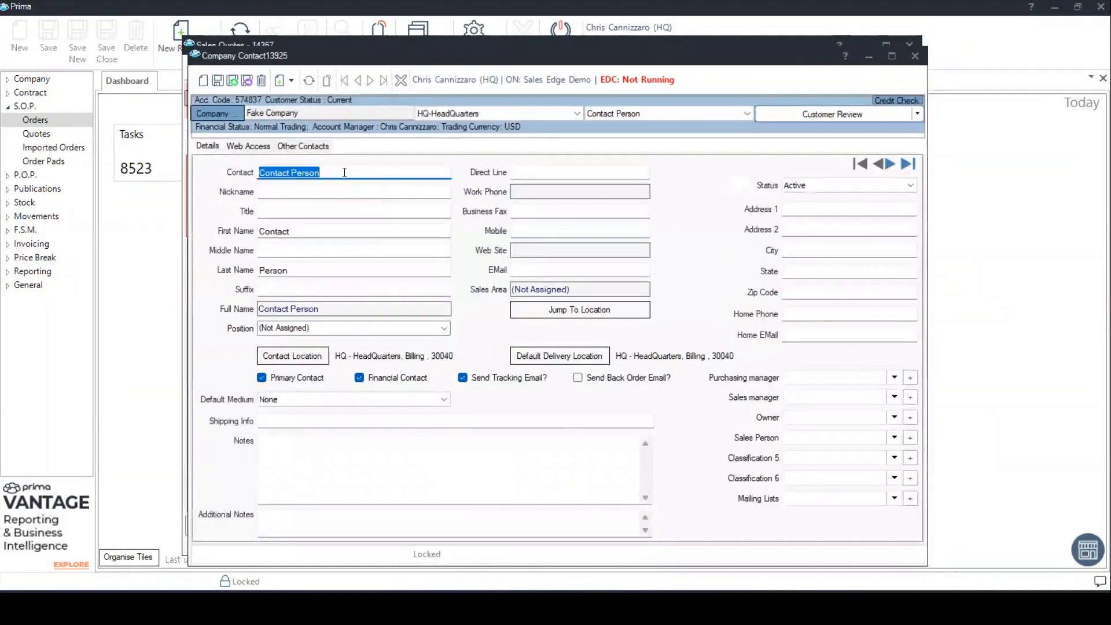
left_click(344, 171)
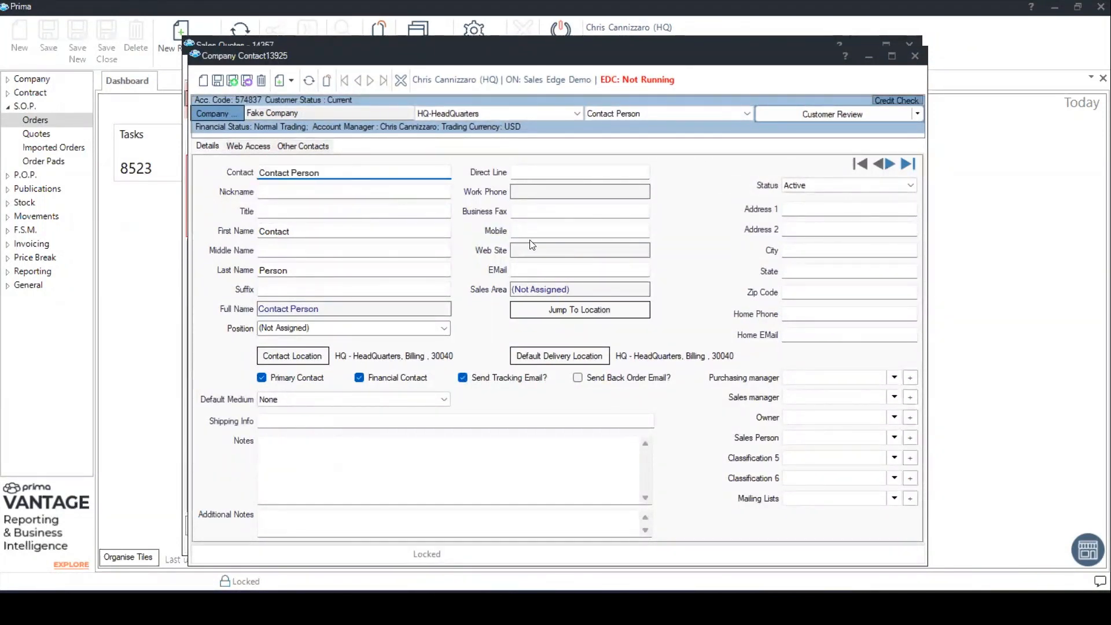
left_click(529, 268)
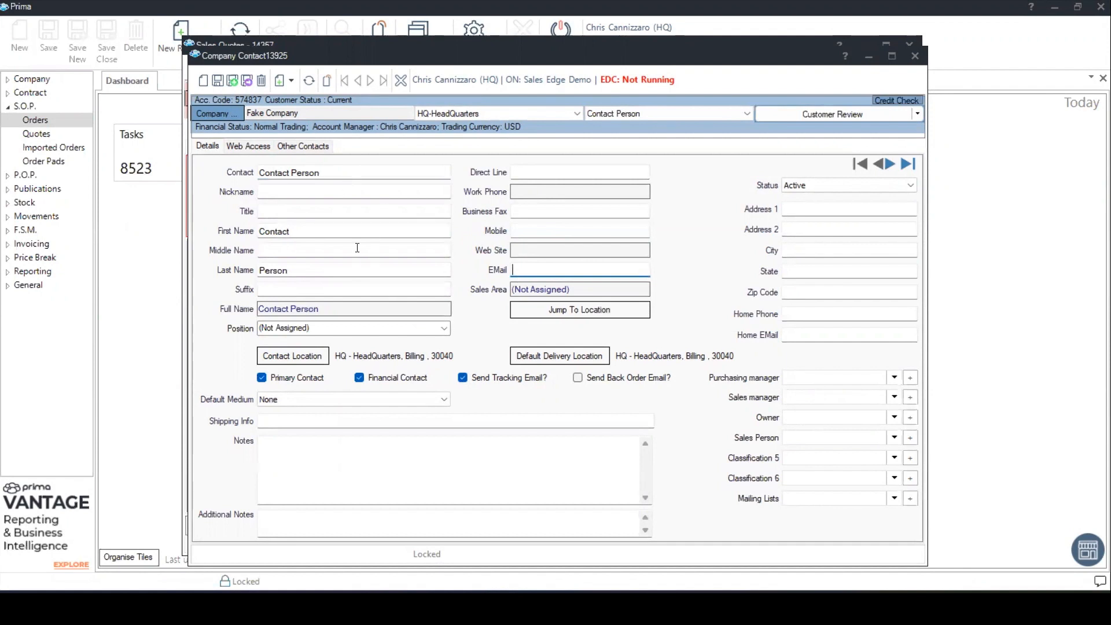
left_click(914, 56)
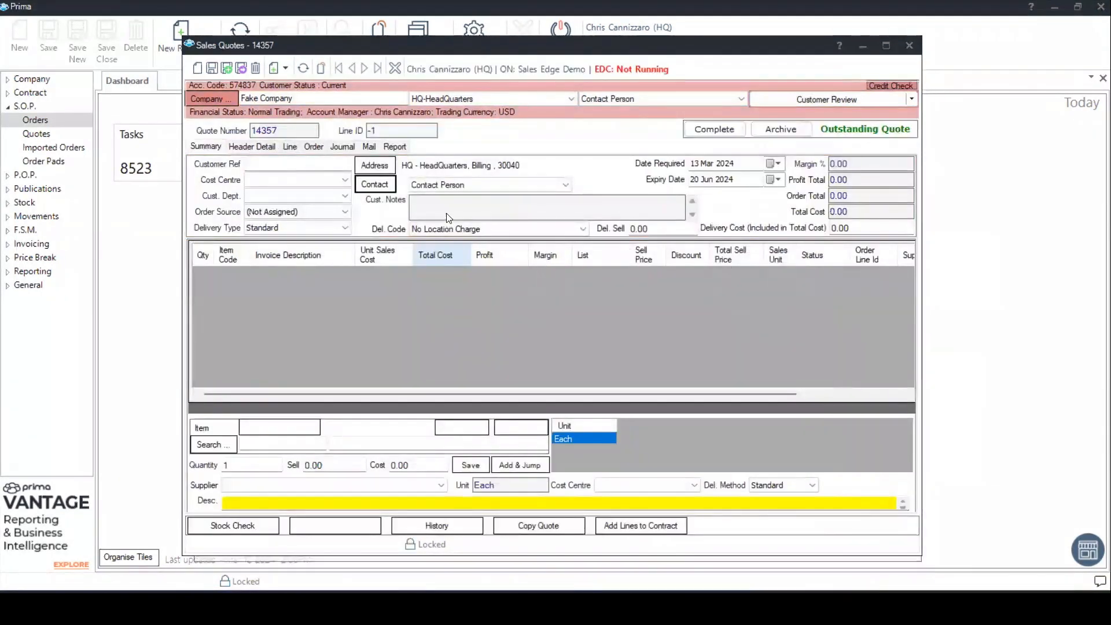
left_click(485, 183)
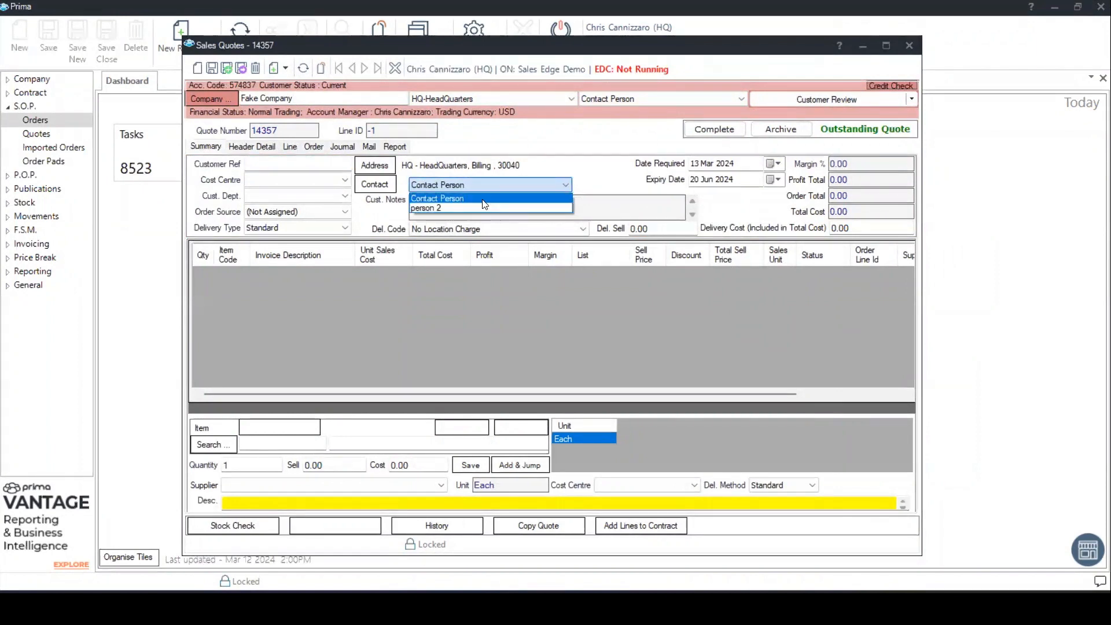
left_click(622, 175)
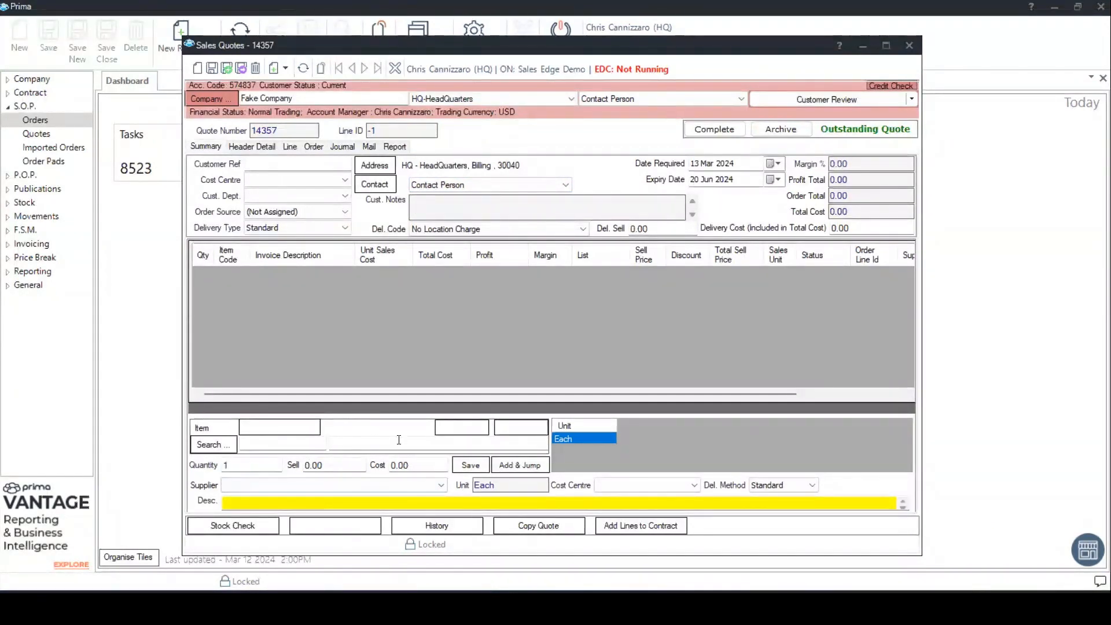
left_click(286, 444)
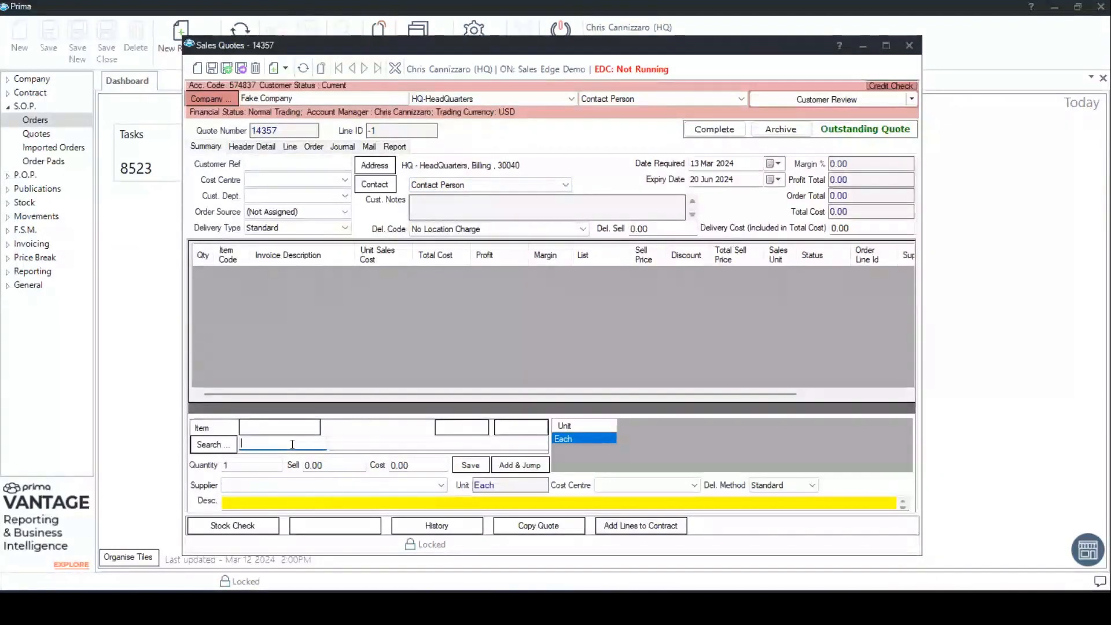
left_click(352, 444)
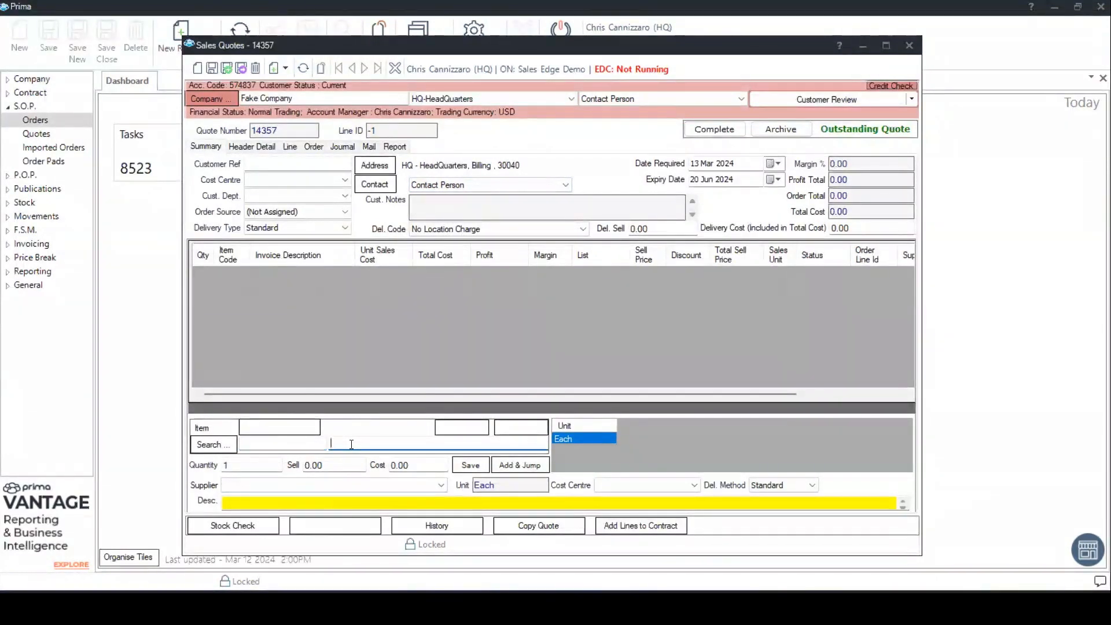
left_click(266, 443)
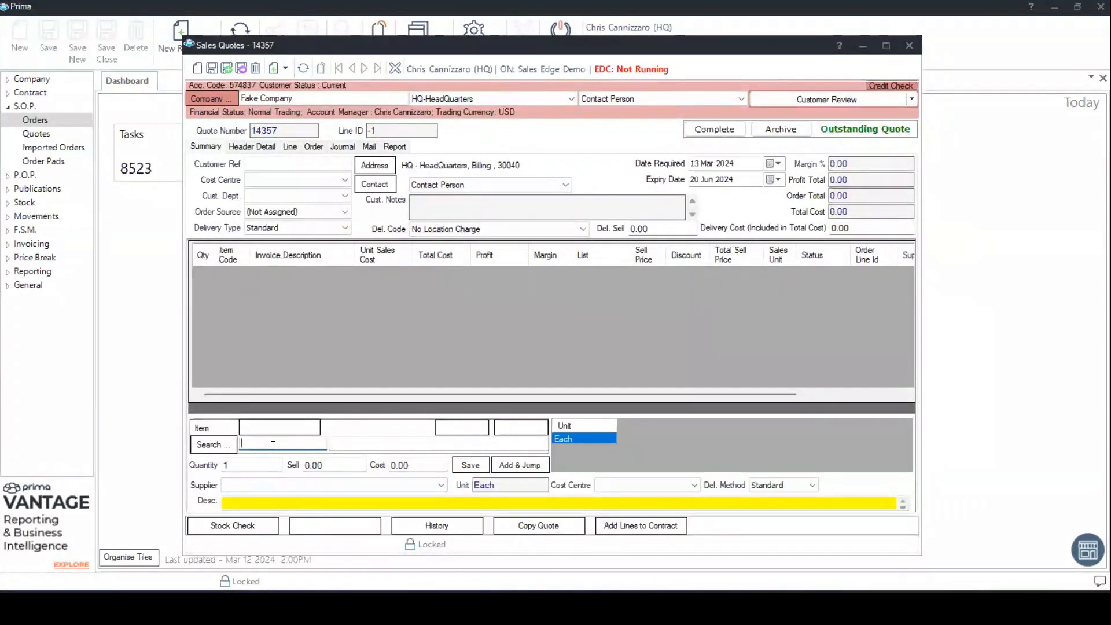
left_click(360, 449)
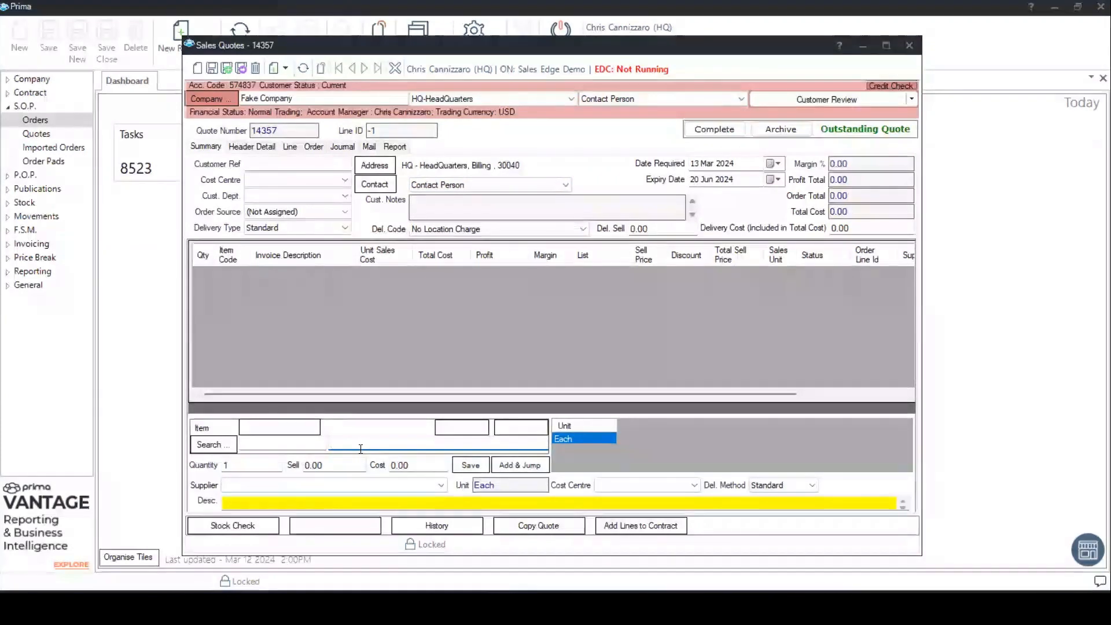
- Look up item code UNV21200 to load the copy paper as a new quote line
left_click(281, 442)
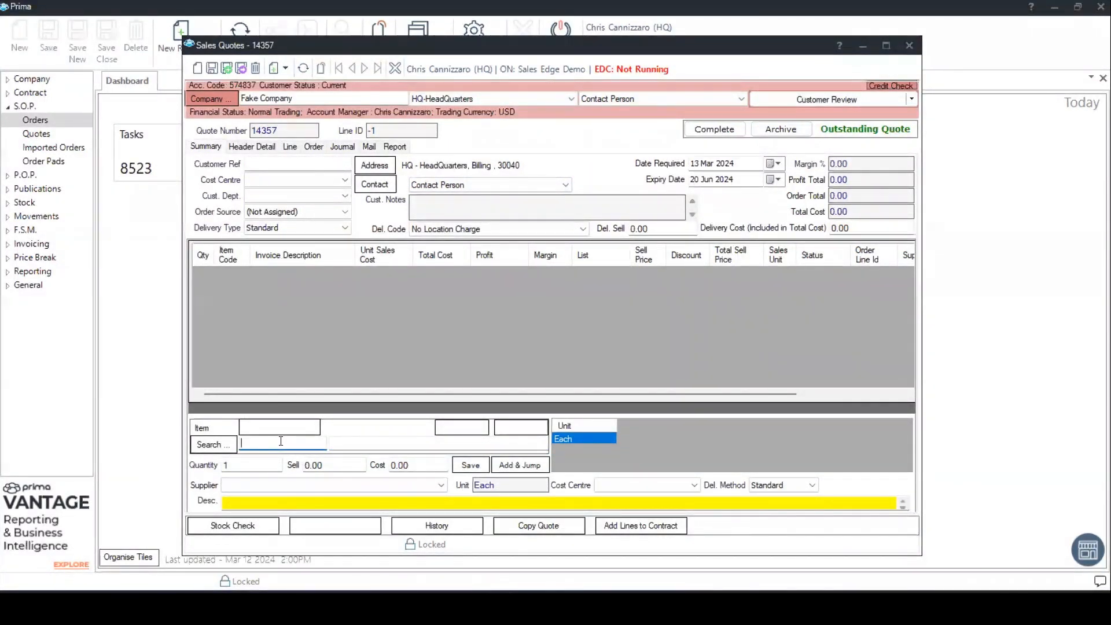
type("unv21200")
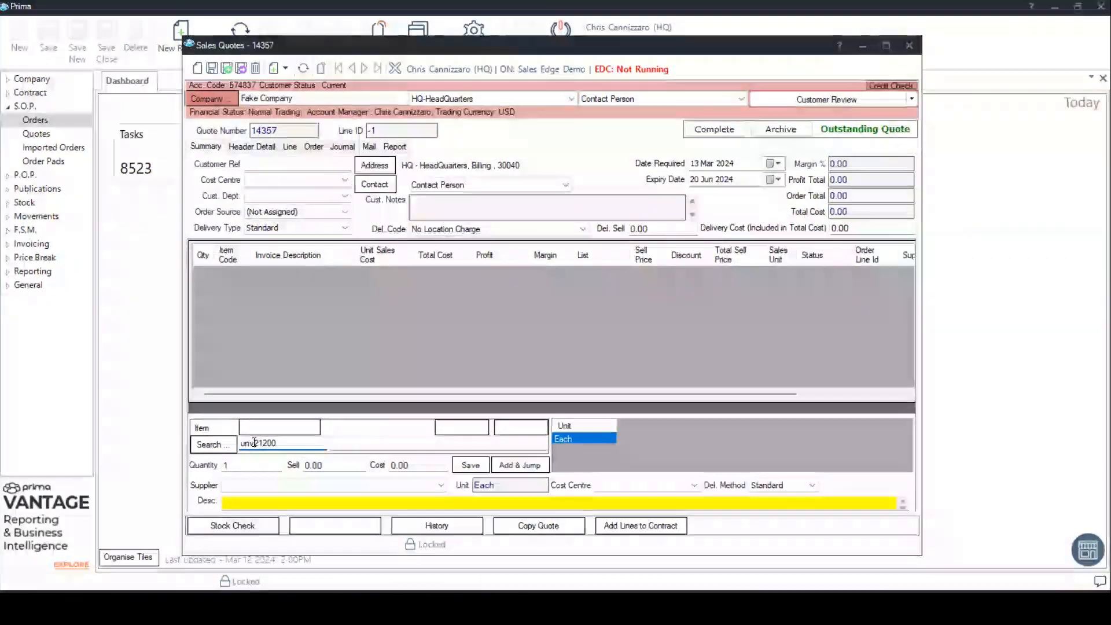
left_click_drag(255, 443, 238, 442)
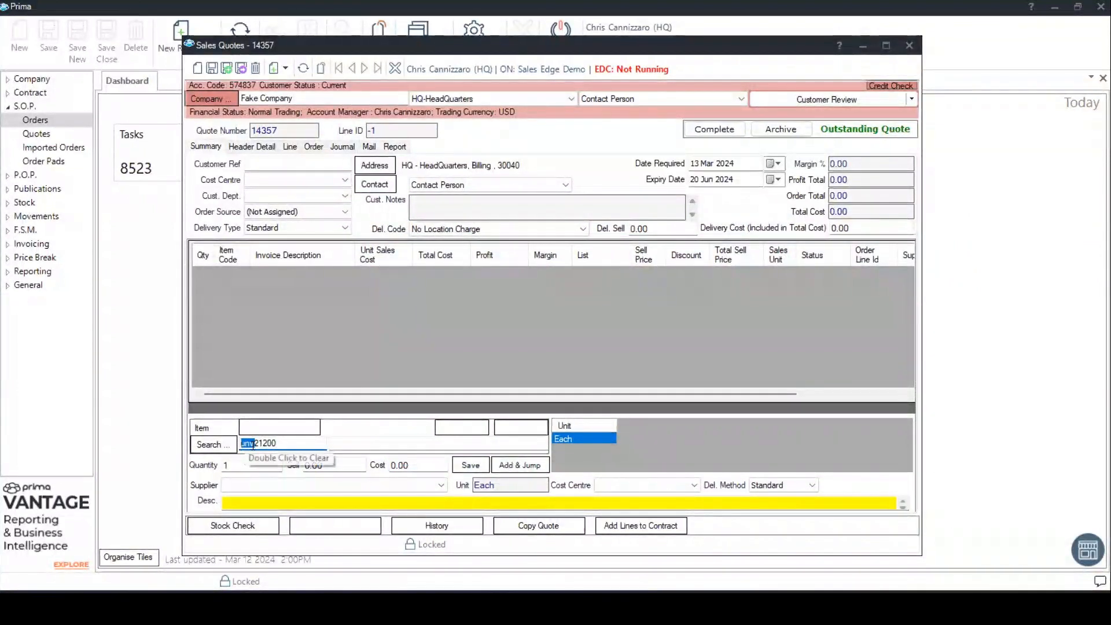
left_click(291, 447)
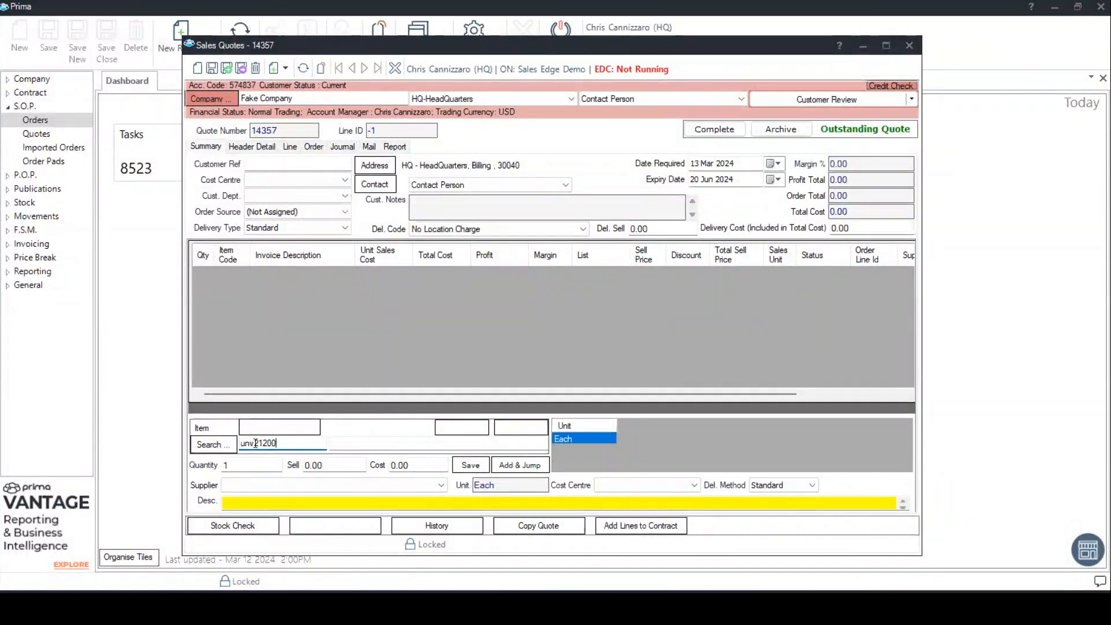
left_click_drag(293, 445, 233, 448)
left_click(284, 443)
left_click(210, 442)
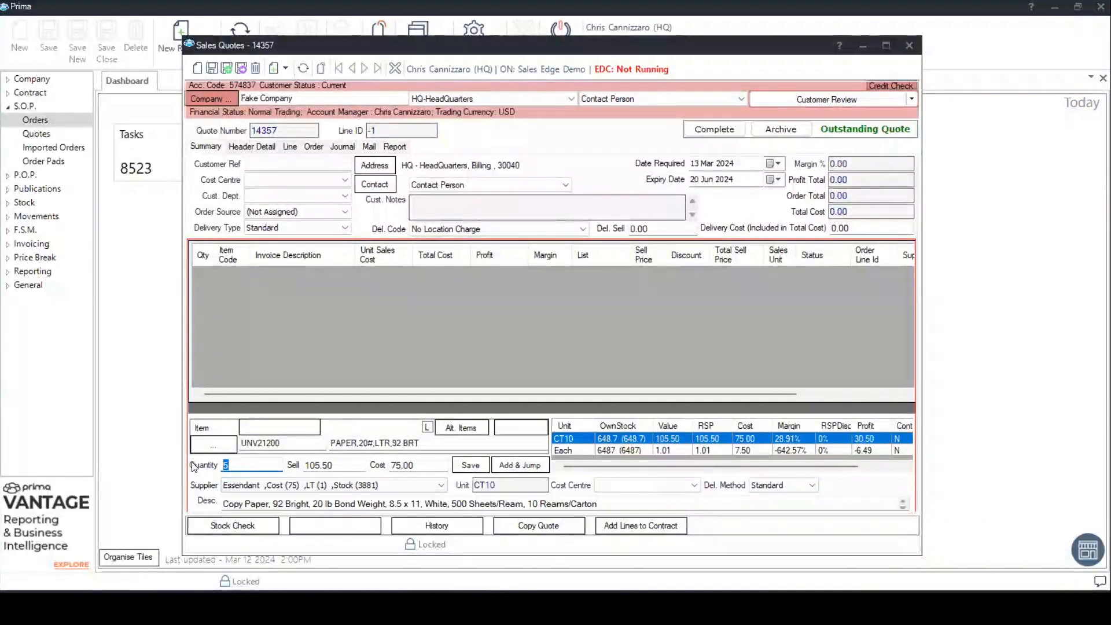
- Check the sell price and cost fields of the copy paper line without changing them
left_click(351, 465)
left_click_drag(349, 464, 298, 465)
key("Tab")
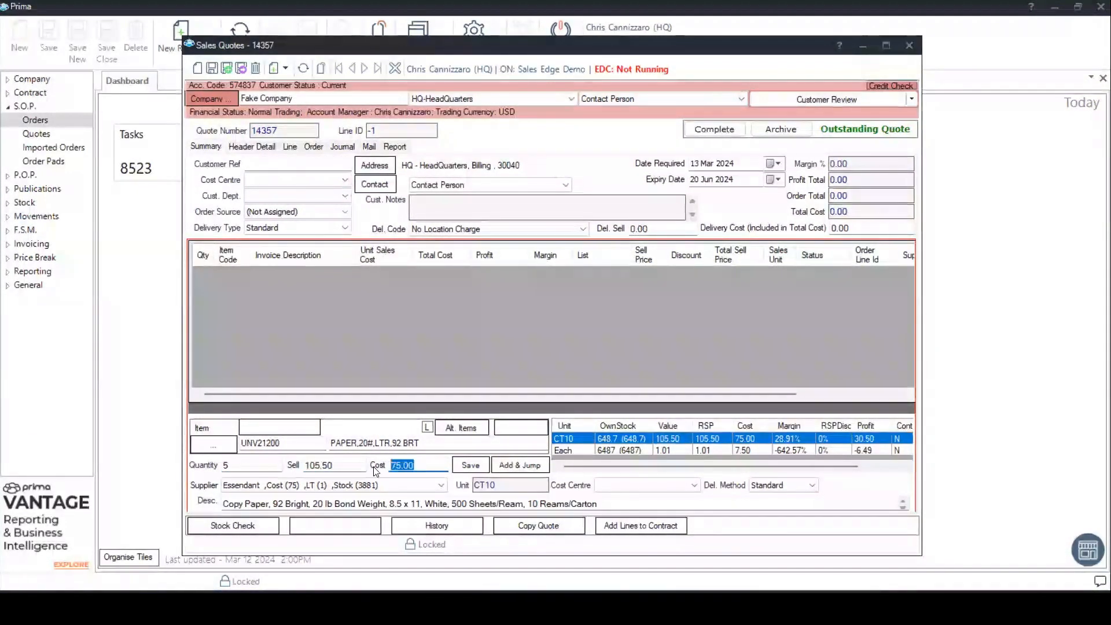
left_click(424, 465)
left_click(360, 466)
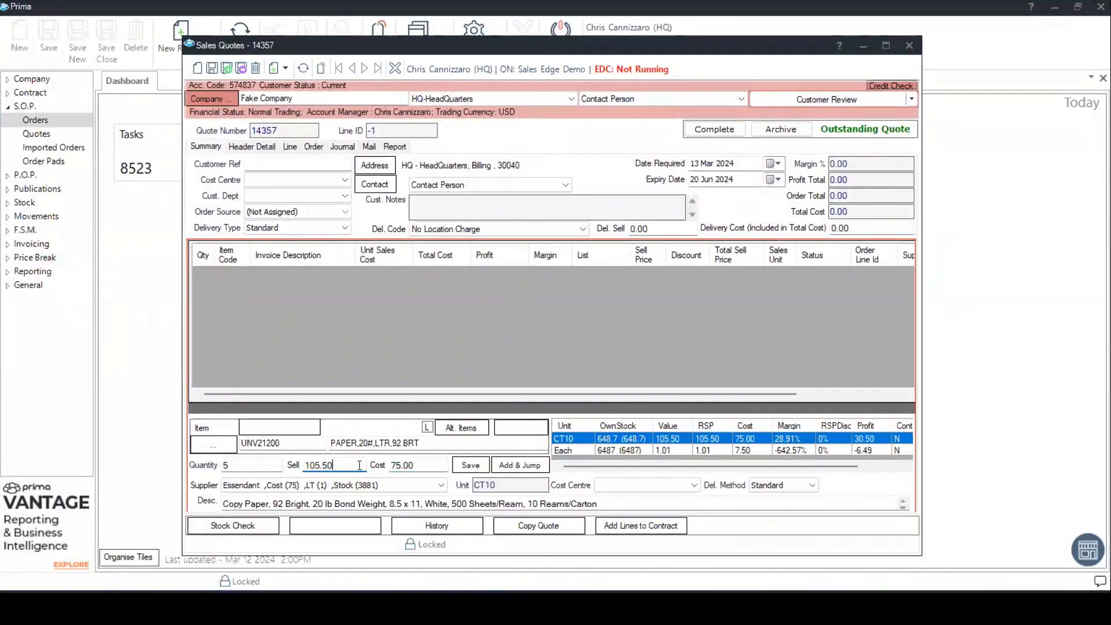
left_click(418, 465)
- Review the copy paper's available suppliers, keeping Essendant, and inspect its description text
left_click(408, 487)
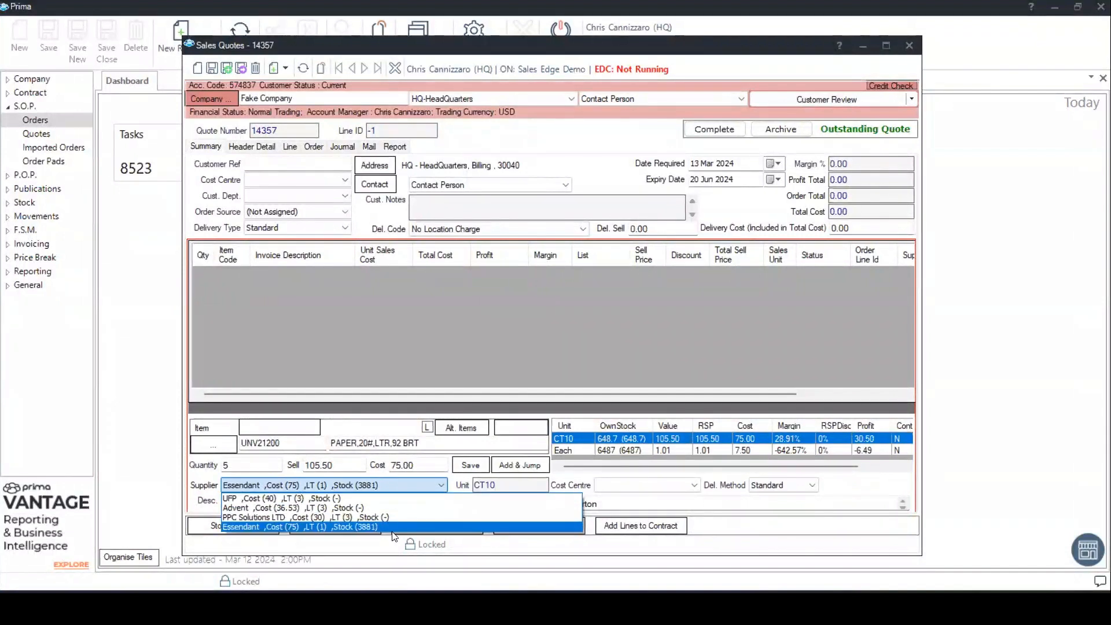
left_click(344, 526)
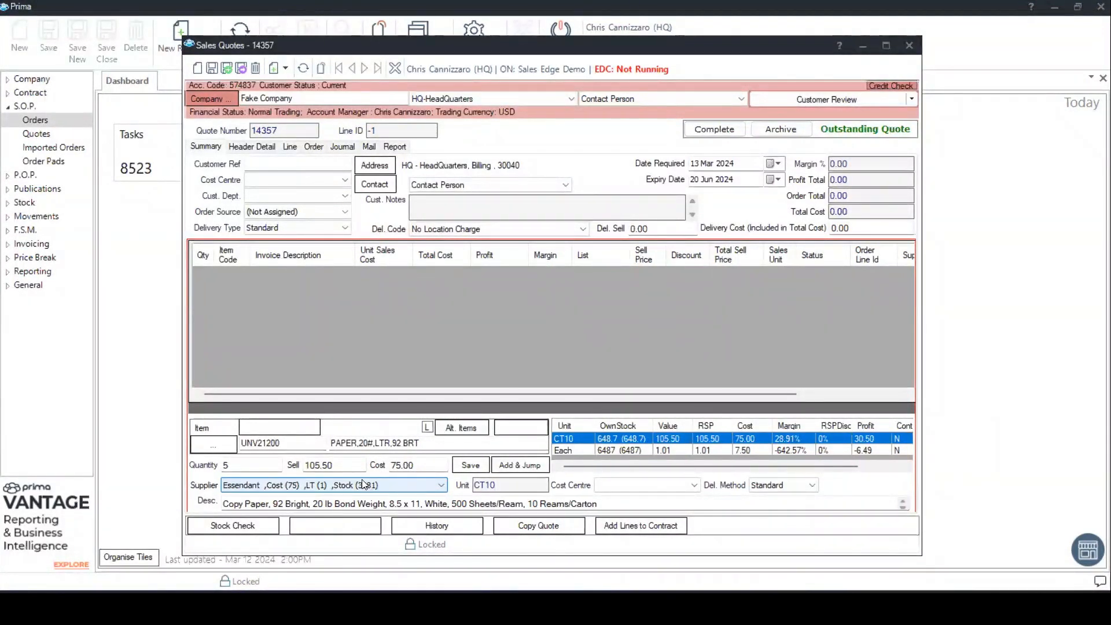
left_click(405, 486)
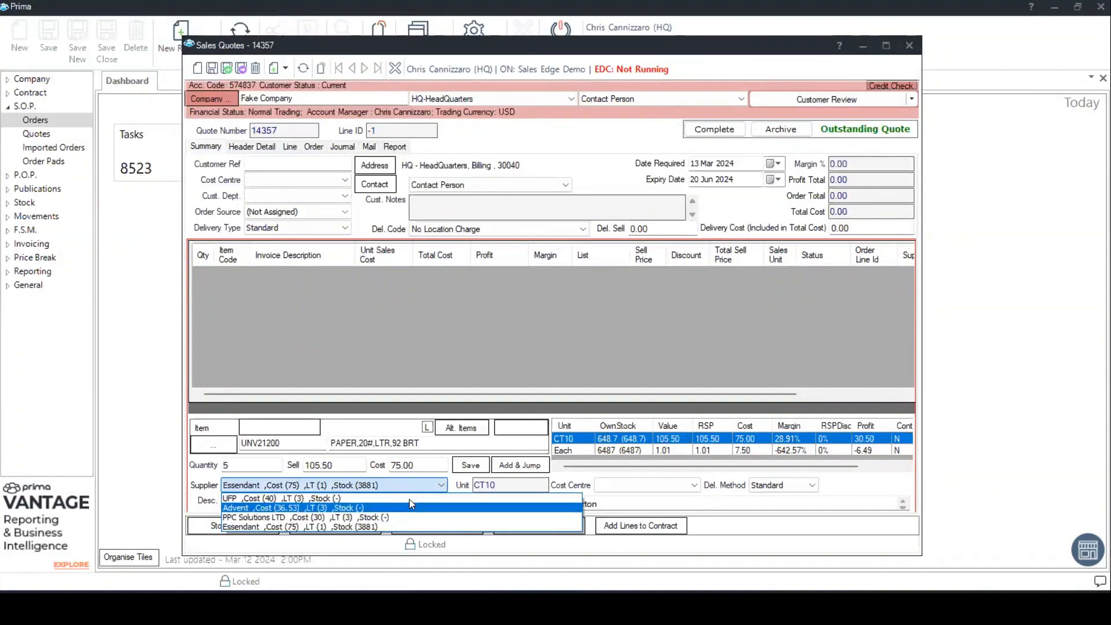
left_click(381, 486)
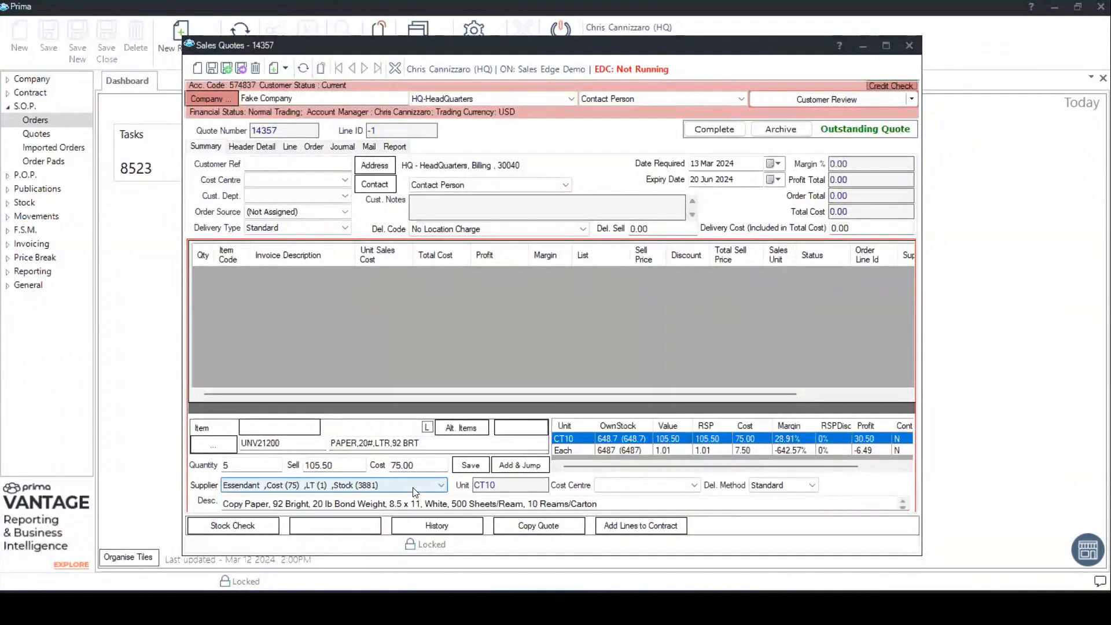
left_click(269, 505)
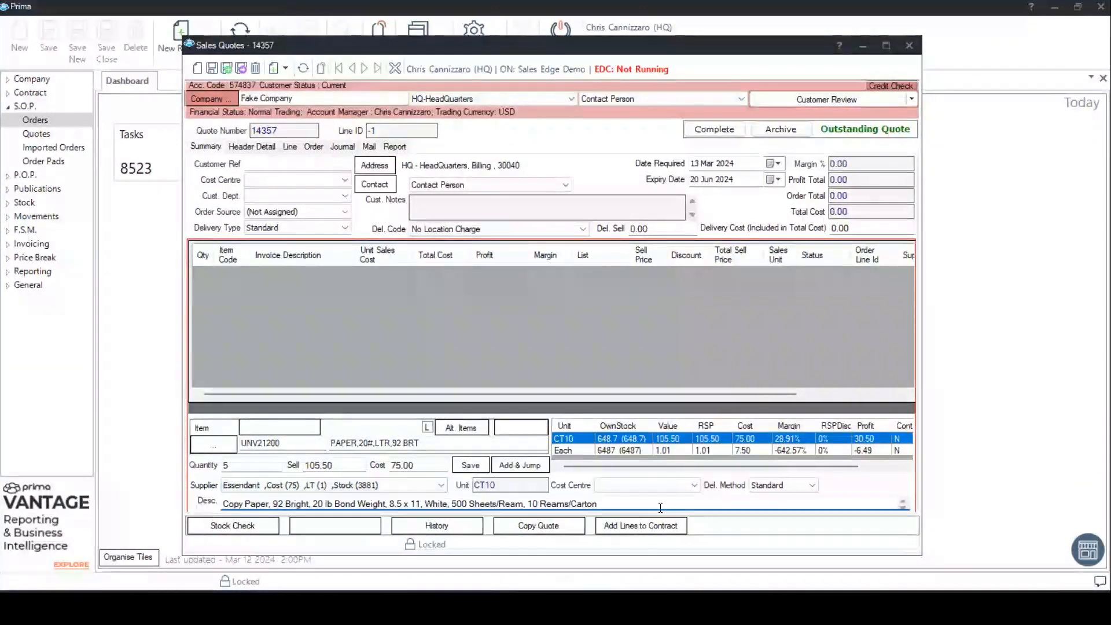
left_click_drag(606, 501, 497, 506)
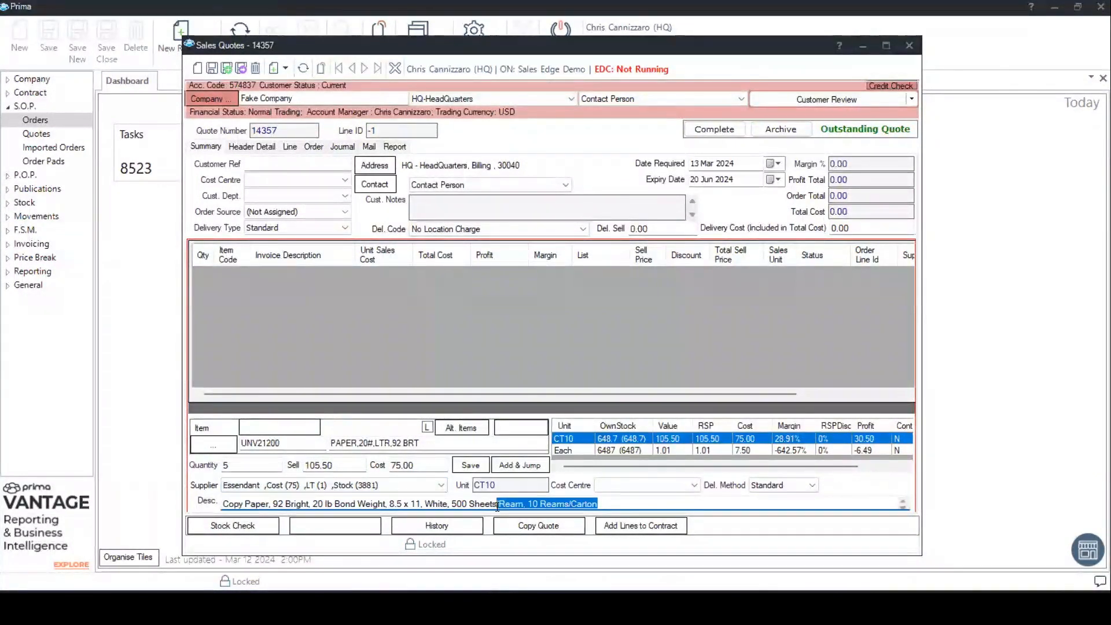
left_click(615, 507)
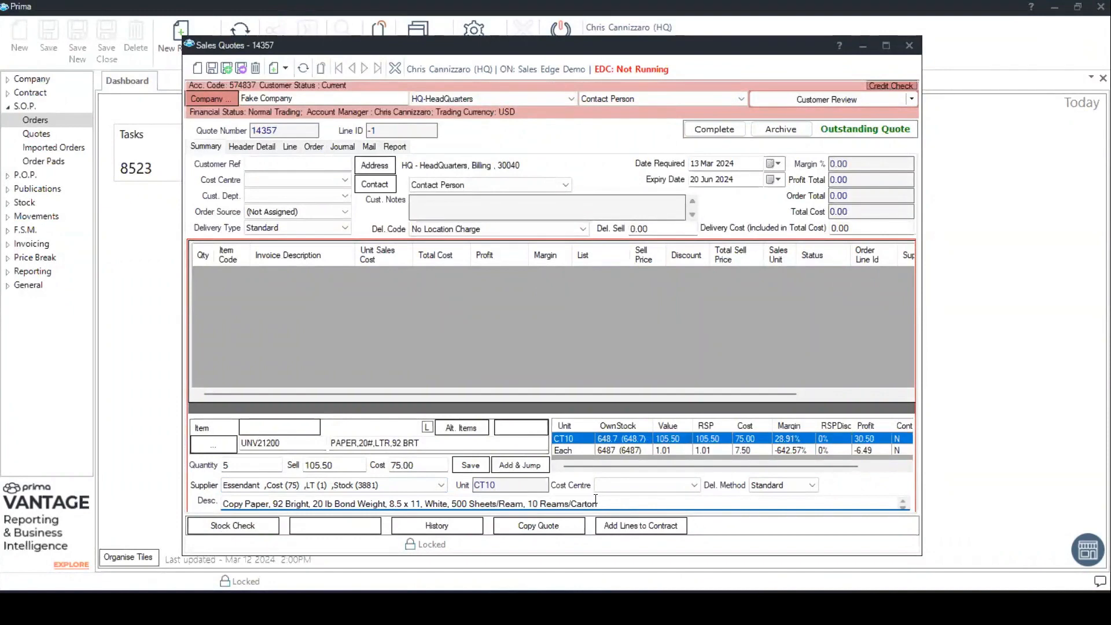
- Compare the Each and CT10 units, keep CT10, and save the UNV21200 line with quantity 5 to the quote
left_click(576, 451)
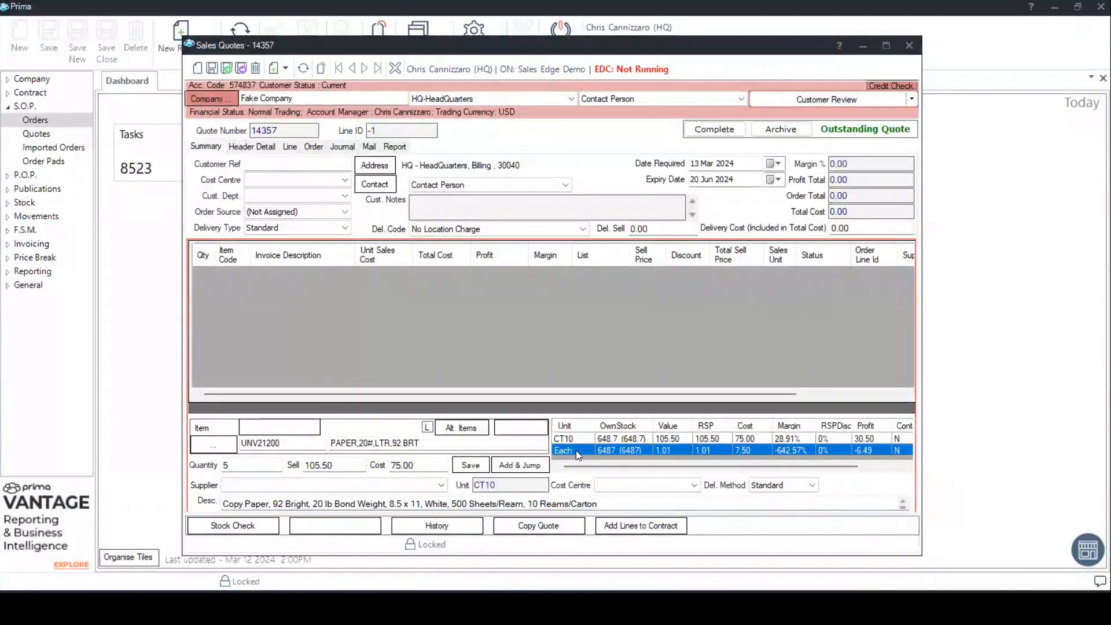
left_click(576, 438)
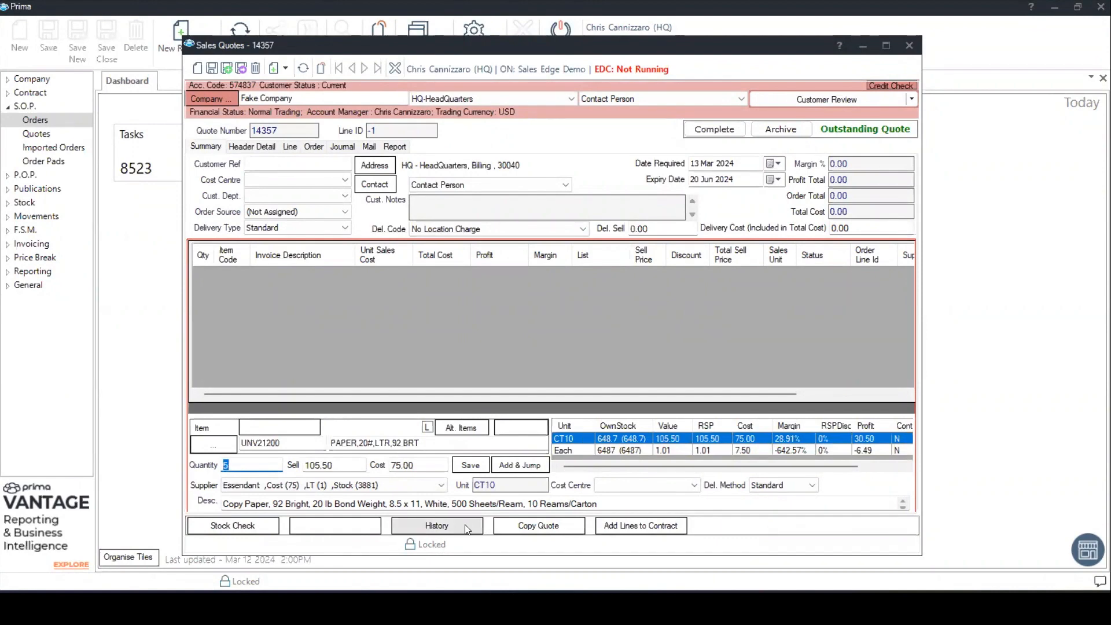
left_click(471, 464)
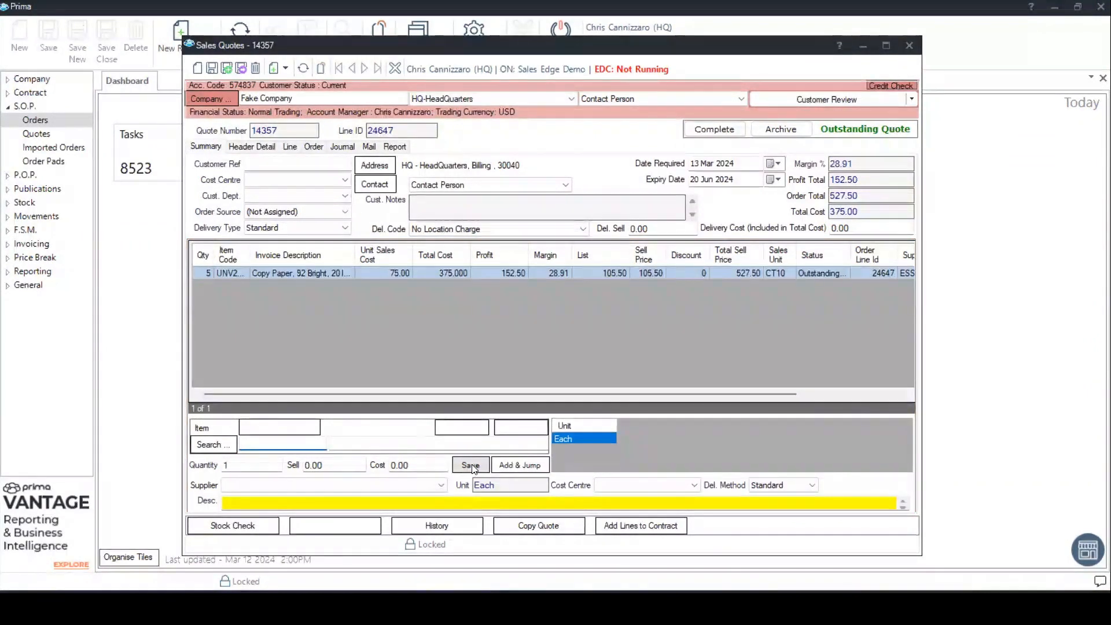
- Search for items by the description "red pen" and sort the results by highest availability
left_click(359, 442)
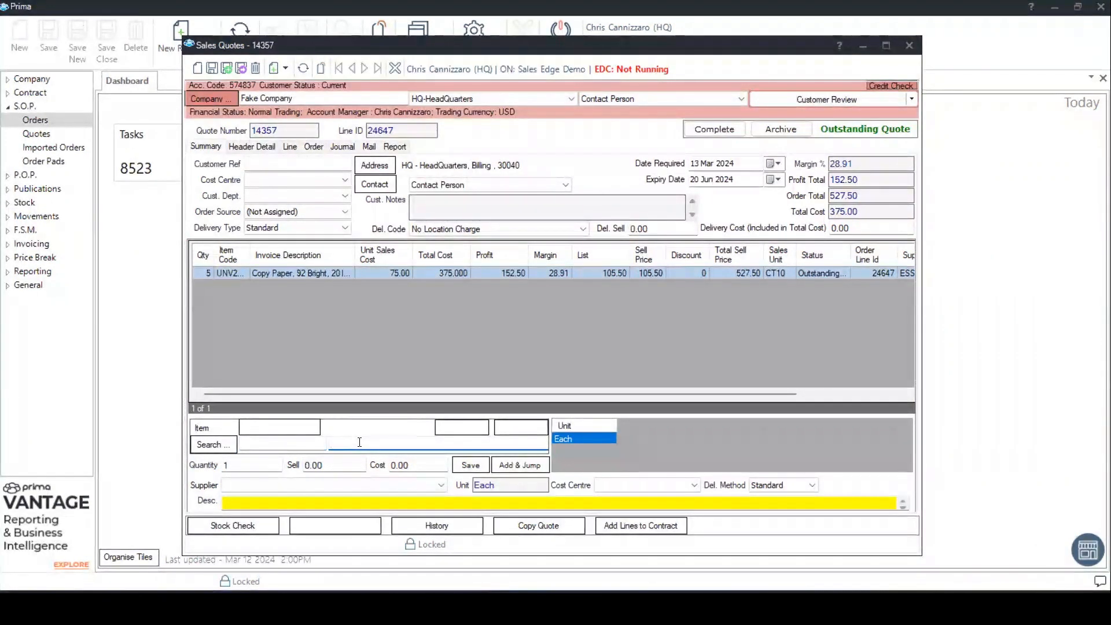
type("red pen")
key("Return")
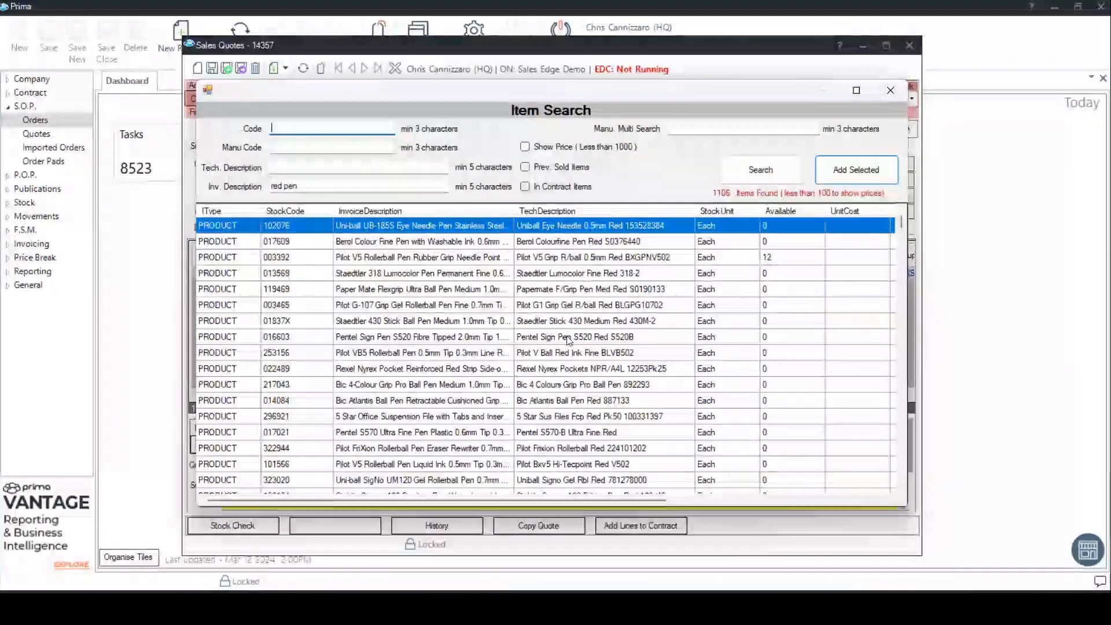
left_click(796, 213)
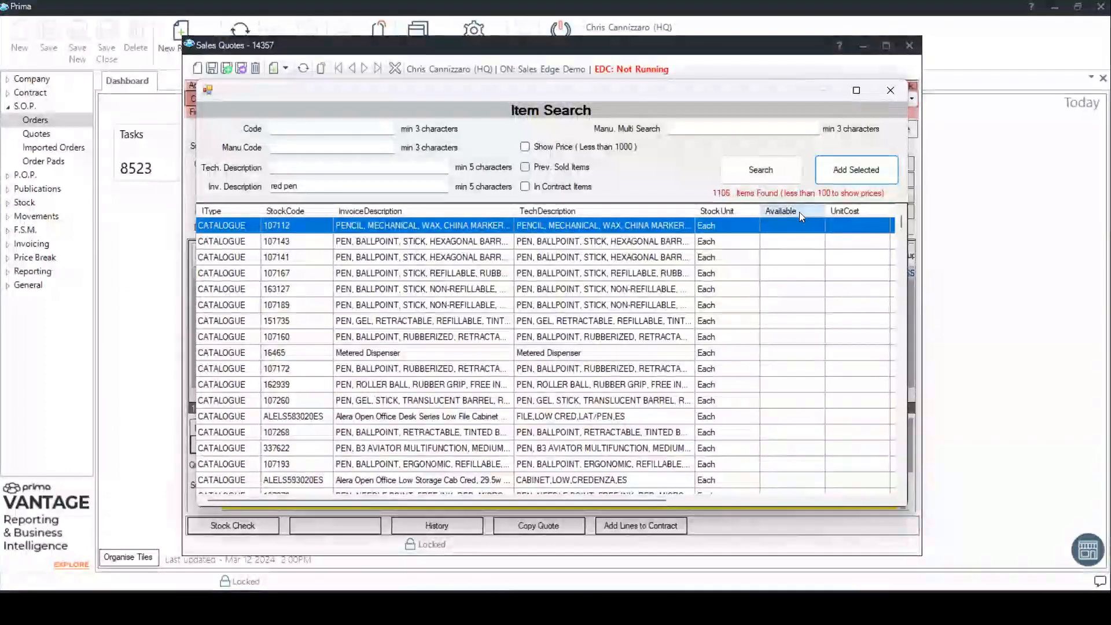
left_click(799, 211)
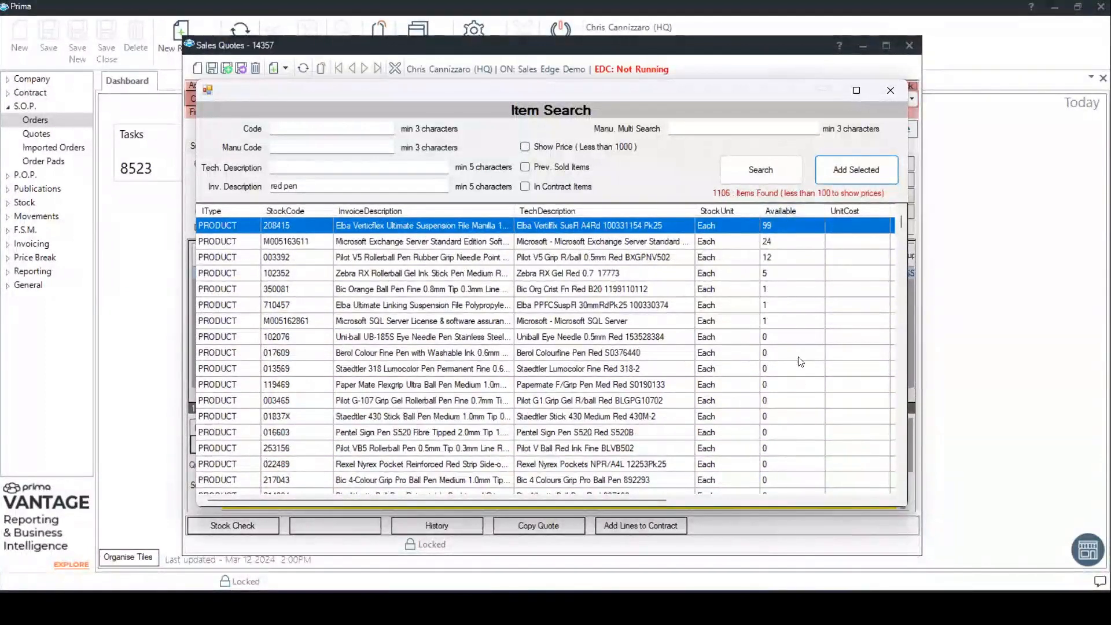
- Add the Elba Verticflex suspension file, stock code 208415, from the search results to the quote with quantity 1
left_click(793, 242)
left_click(780, 225)
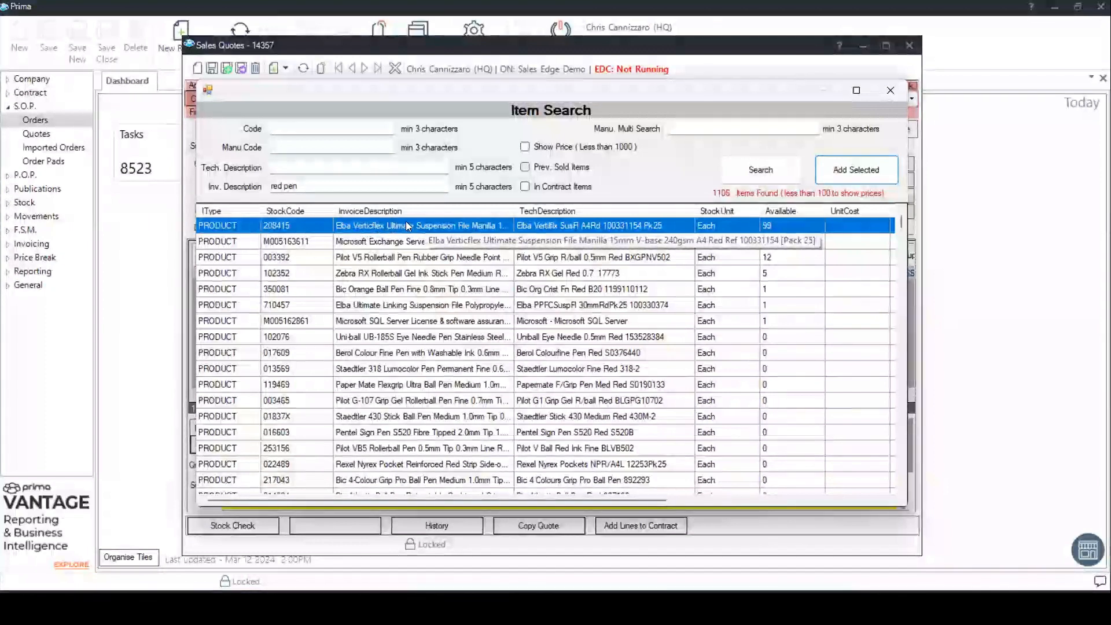
double_click(486, 225)
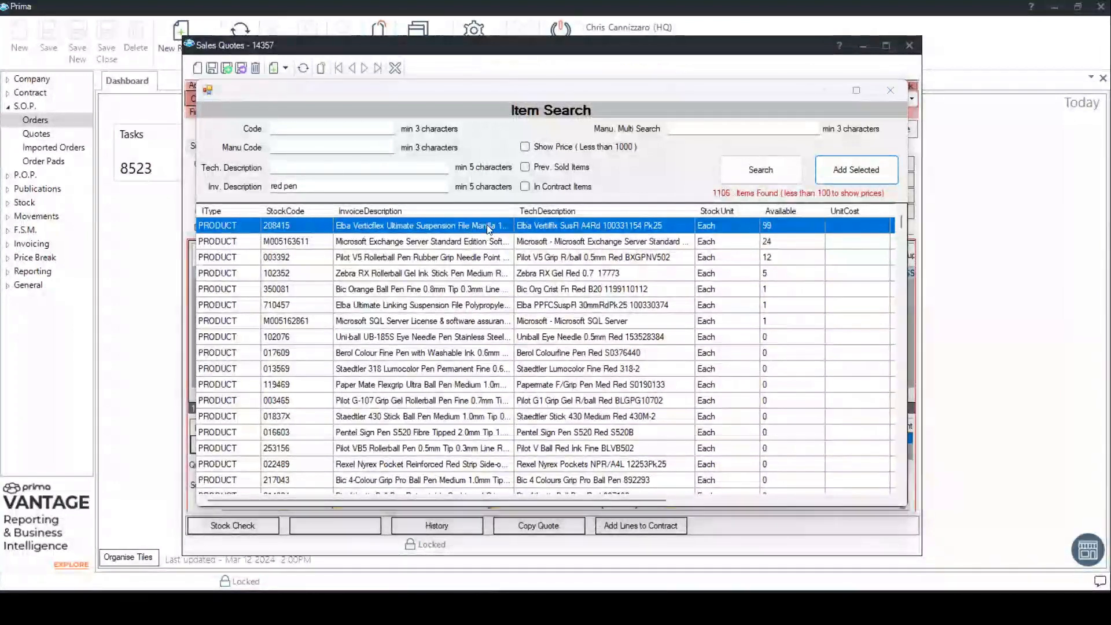
key("Return")
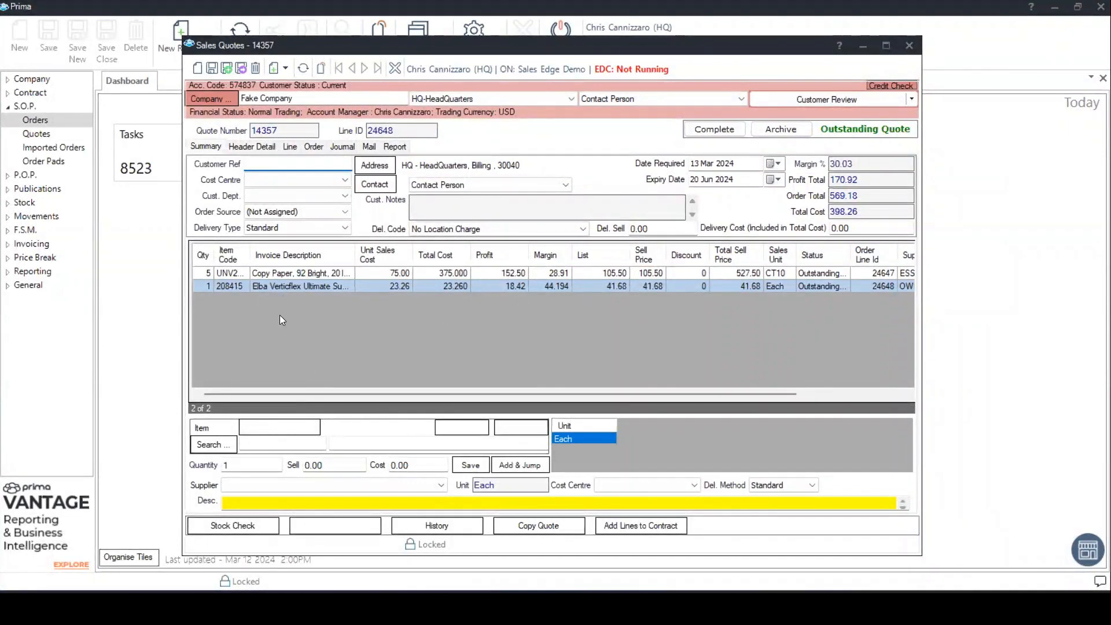
- Look up item code BSN15725 to load the rubber bands as a new quote line
left_click(273, 445)
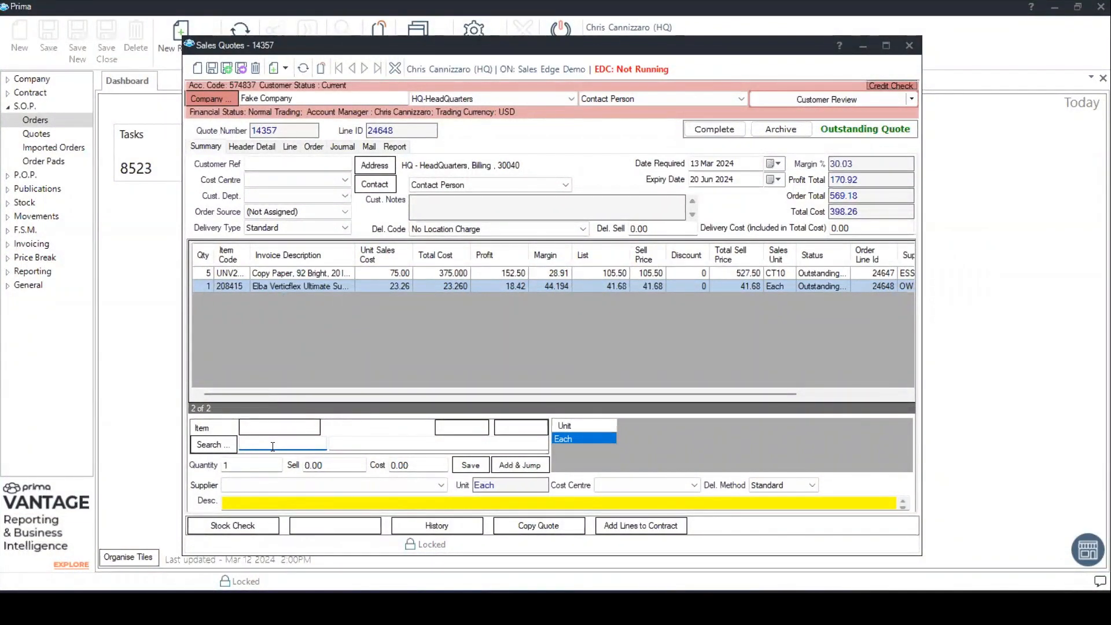
type("bsn15725")
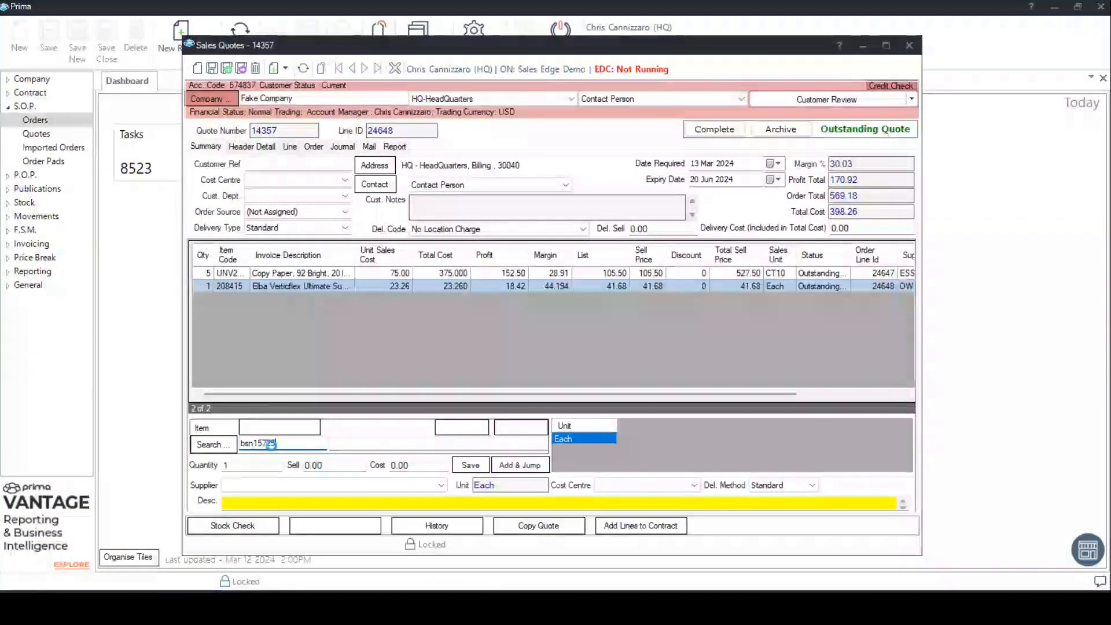
key("Return")
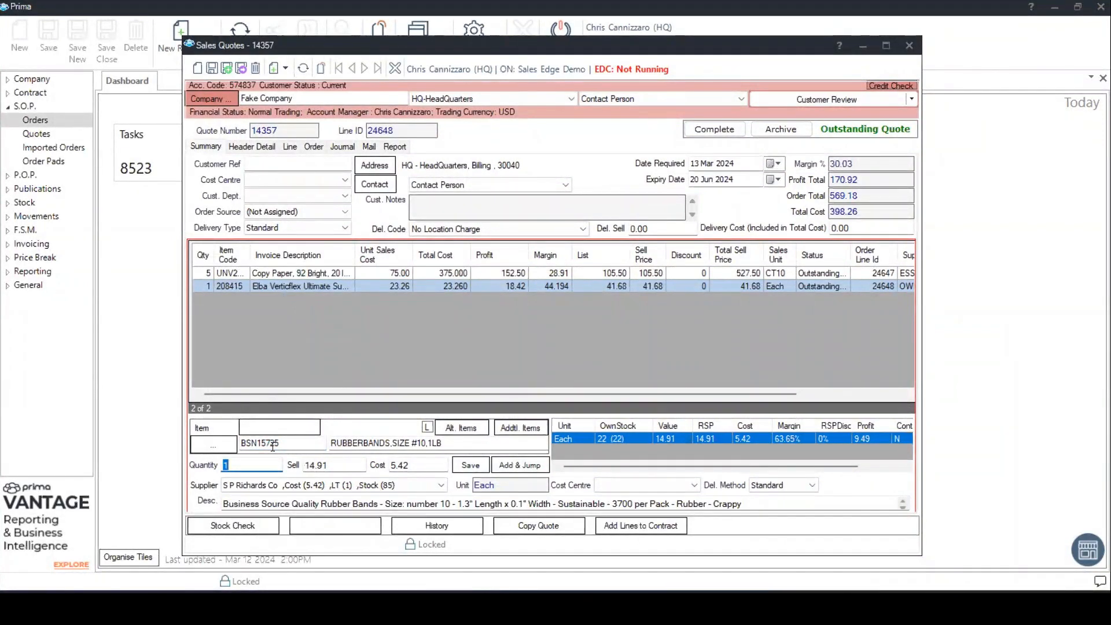
- Set the rubber bands quantity to 3, keep the default sell price and cost, and save the line
type("3")
key("Tab")
key("Tab")
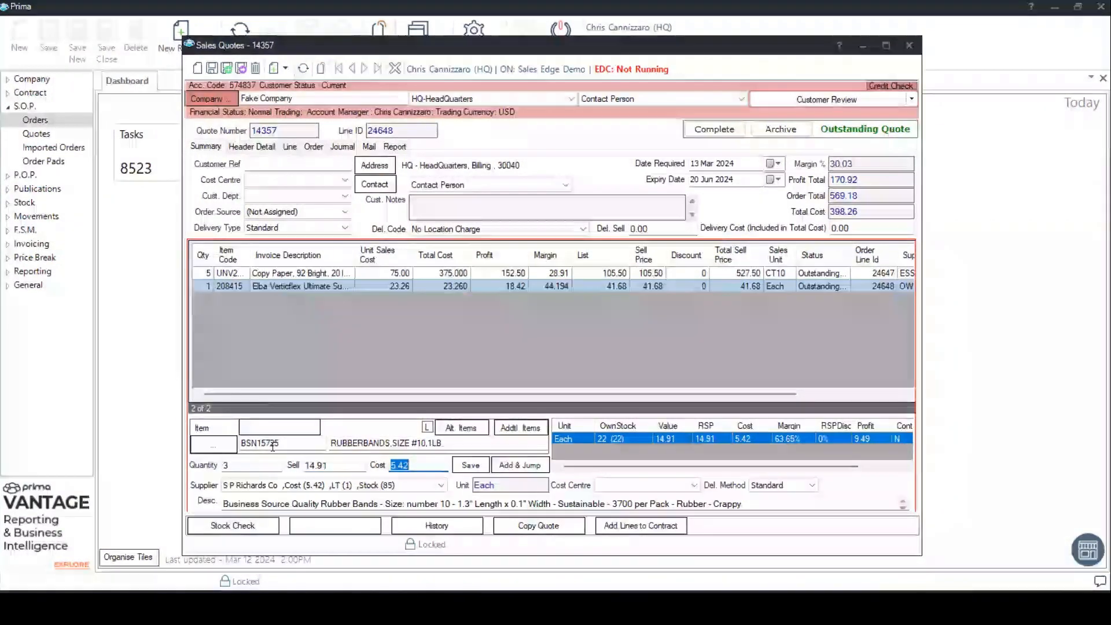
key("Tab")
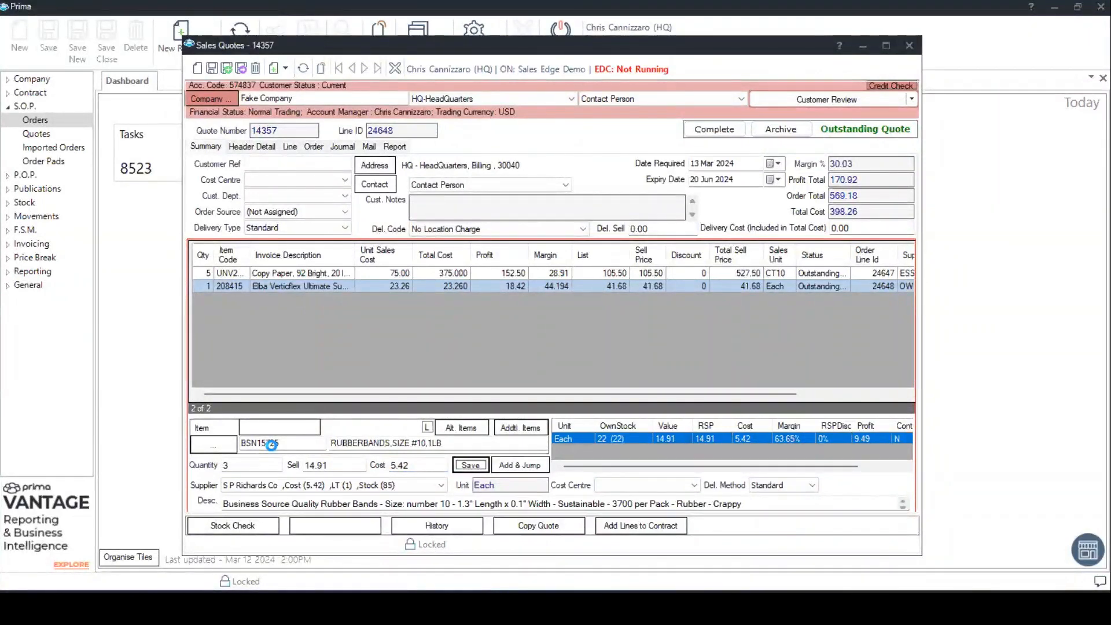
key("Return")
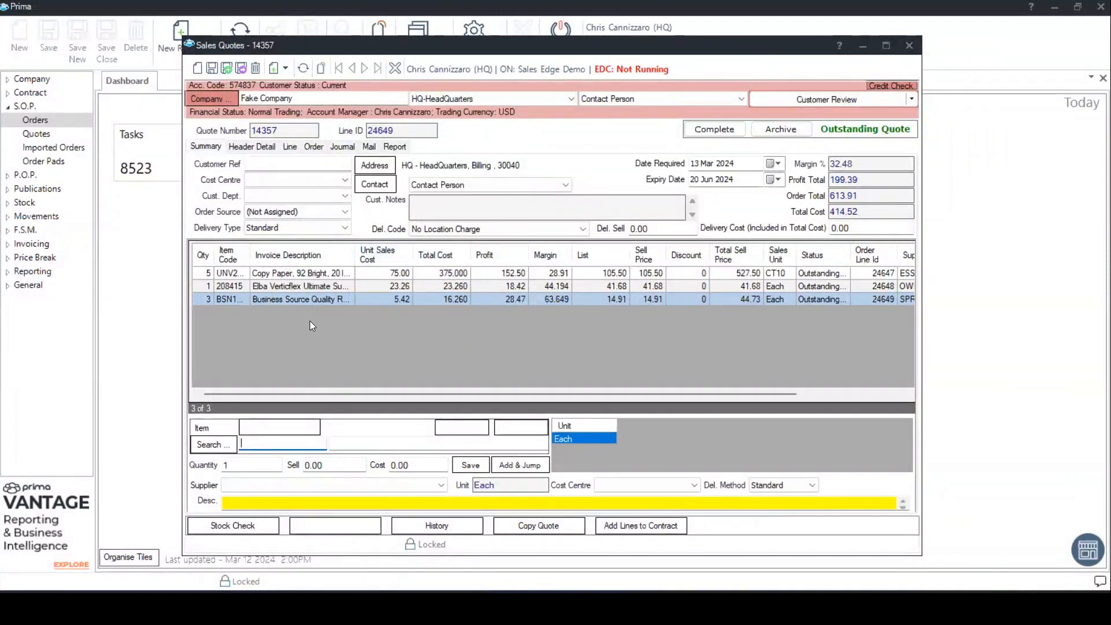
- Go through the saved quote lines one by one, ending with the Copy Paper line selected
left_click(266, 287)
left_click(267, 300)
left_click(279, 274)
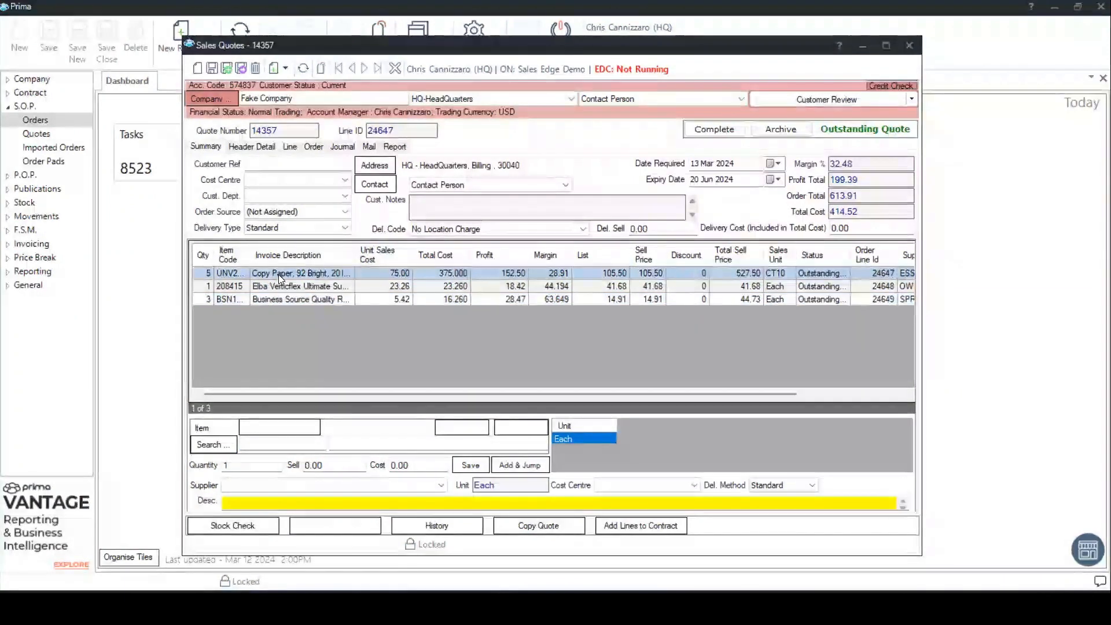
- Open the Copy Paper line's details and examine its invoice description, quantity, unit price and unit cost
double_click(279, 274)
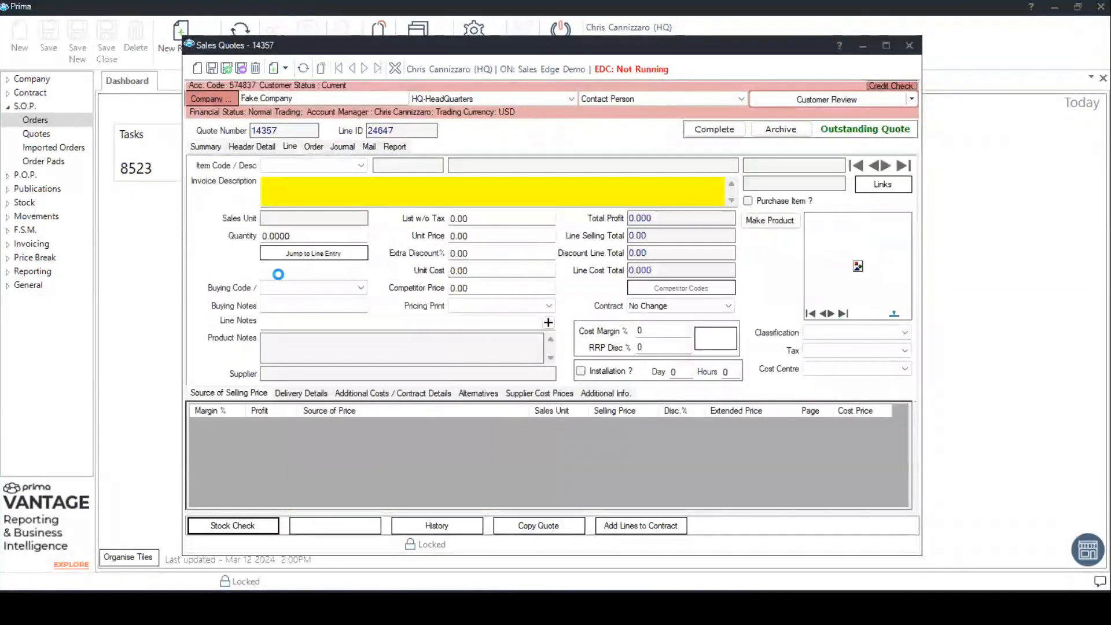
left_click(289, 146)
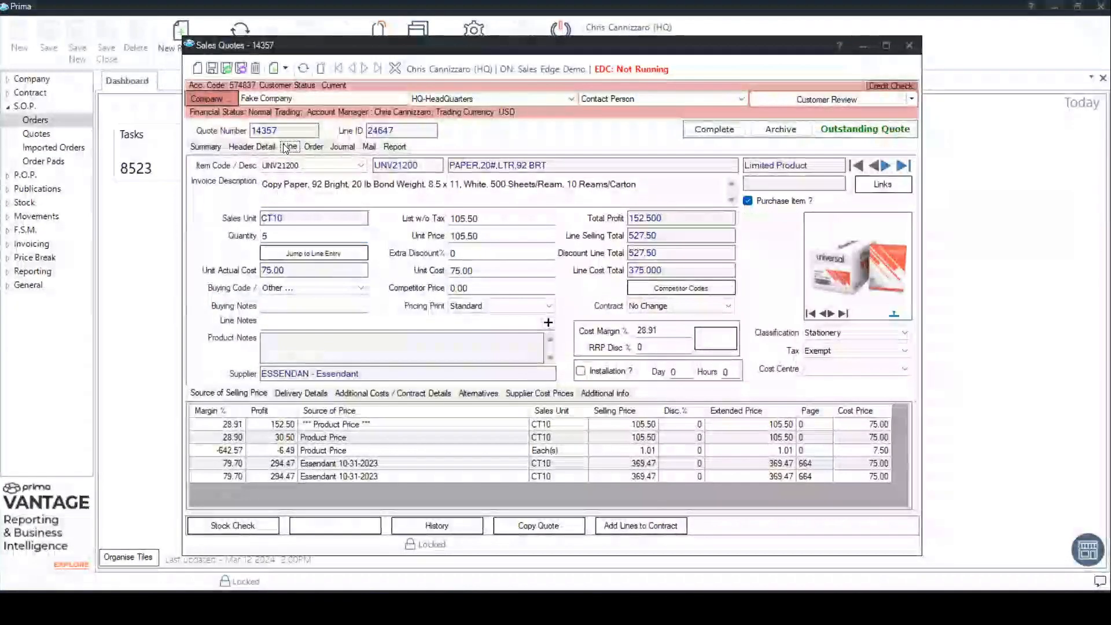
left_click(210, 146)
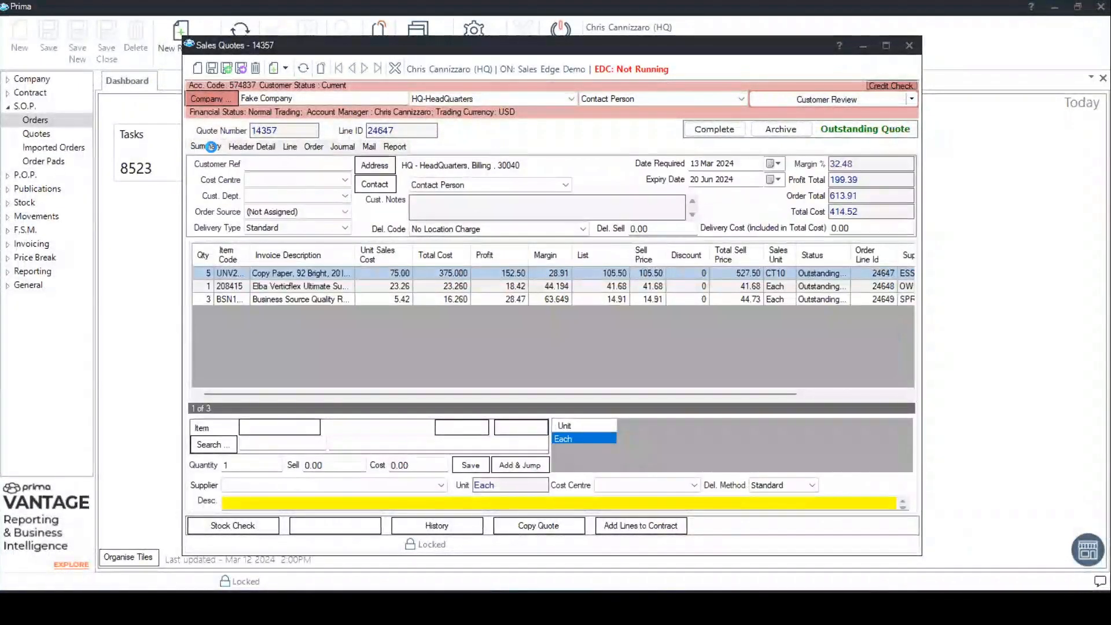
left_click(289, 147)
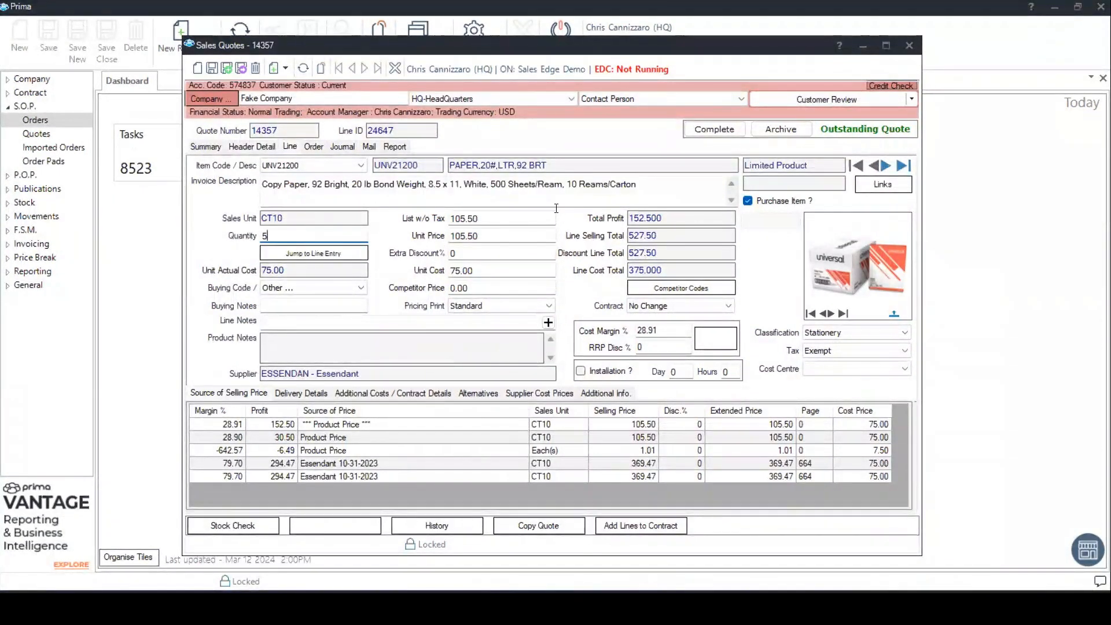
left_click(665, 198)
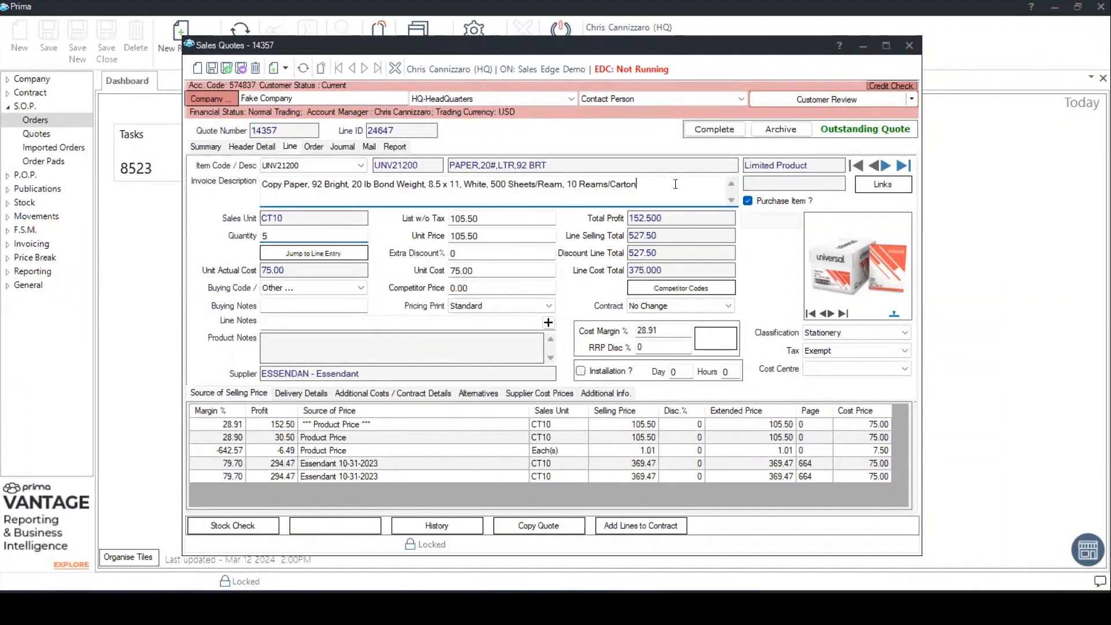
left_click(317, 238)
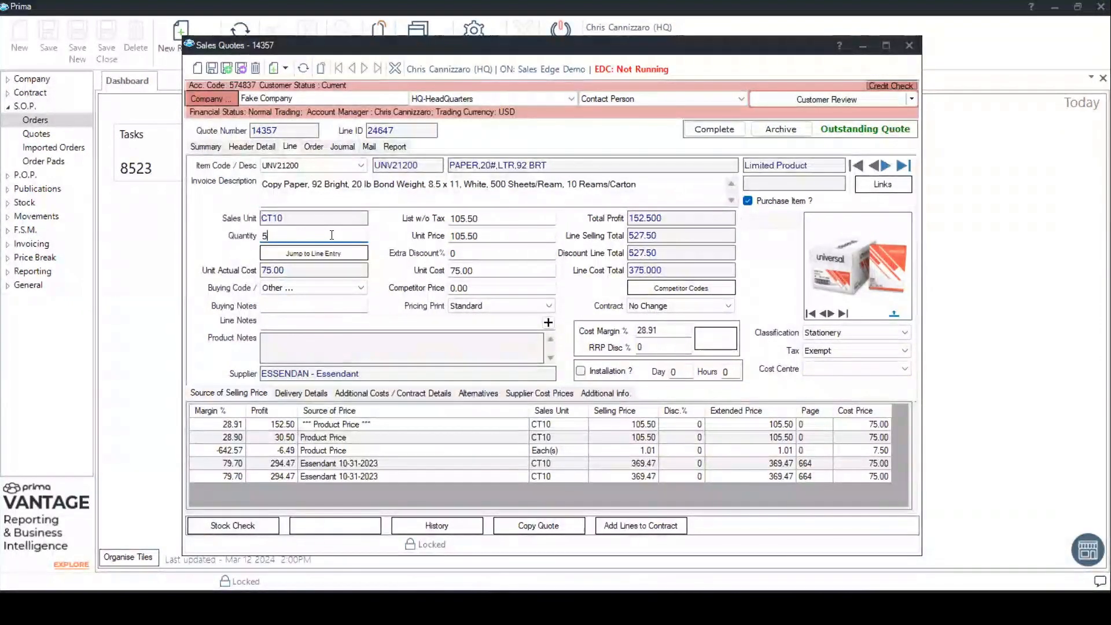
left_click(476, 234)
double_click(476, 234)
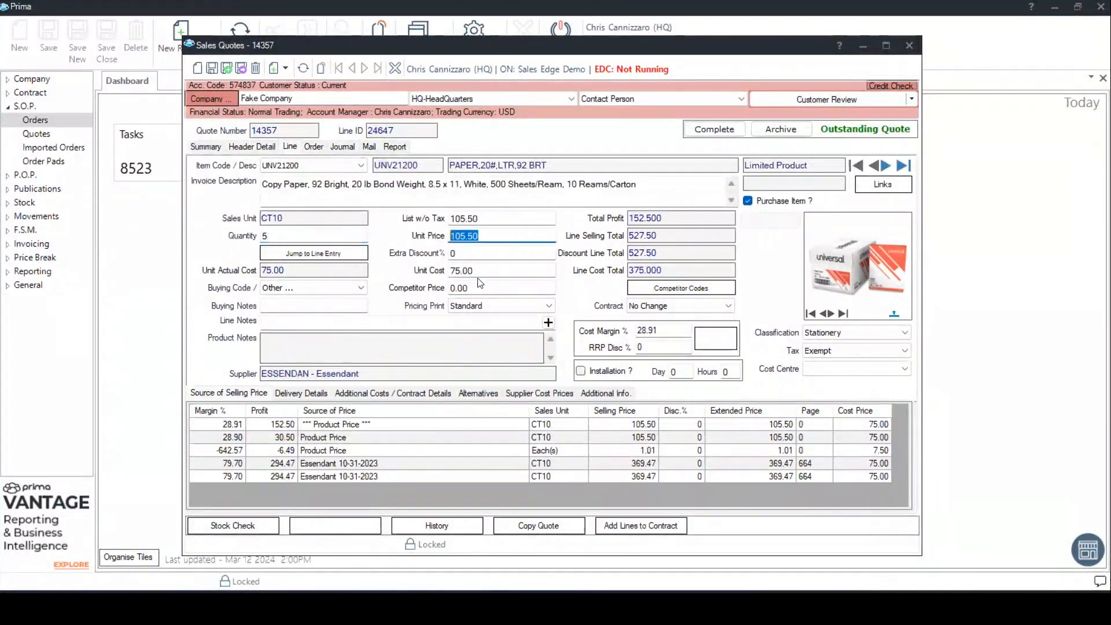
left_click_drag(490, 270, 438, 270)
left_click(494, 270)
- Set the Copy Paper line's cost margin to 35% and recalculate its unit price
left_click(676, 333)
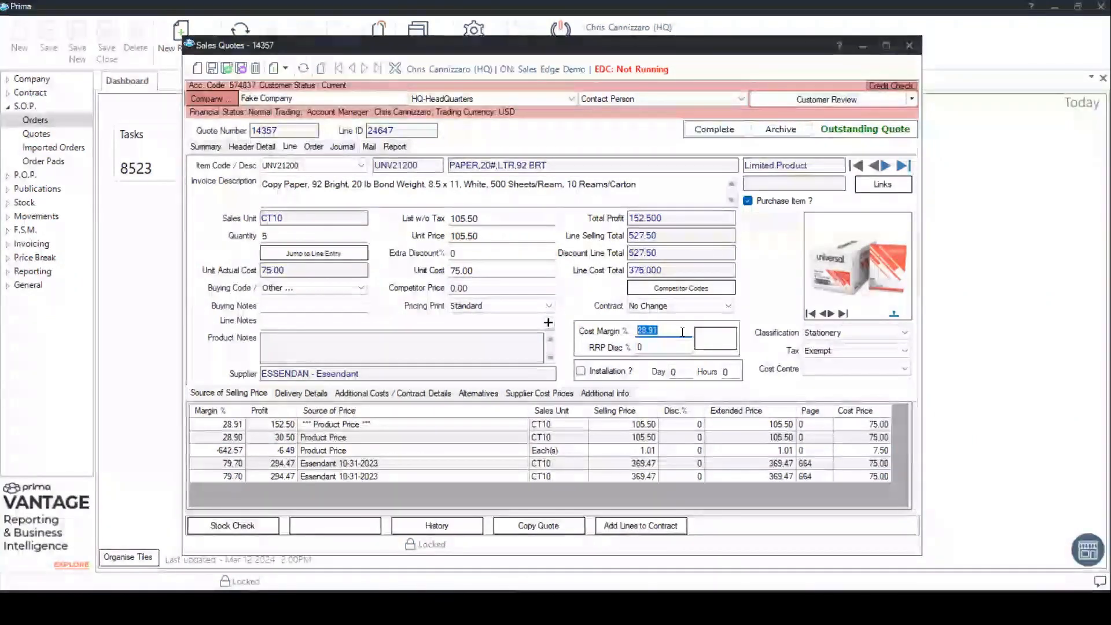
type("35")
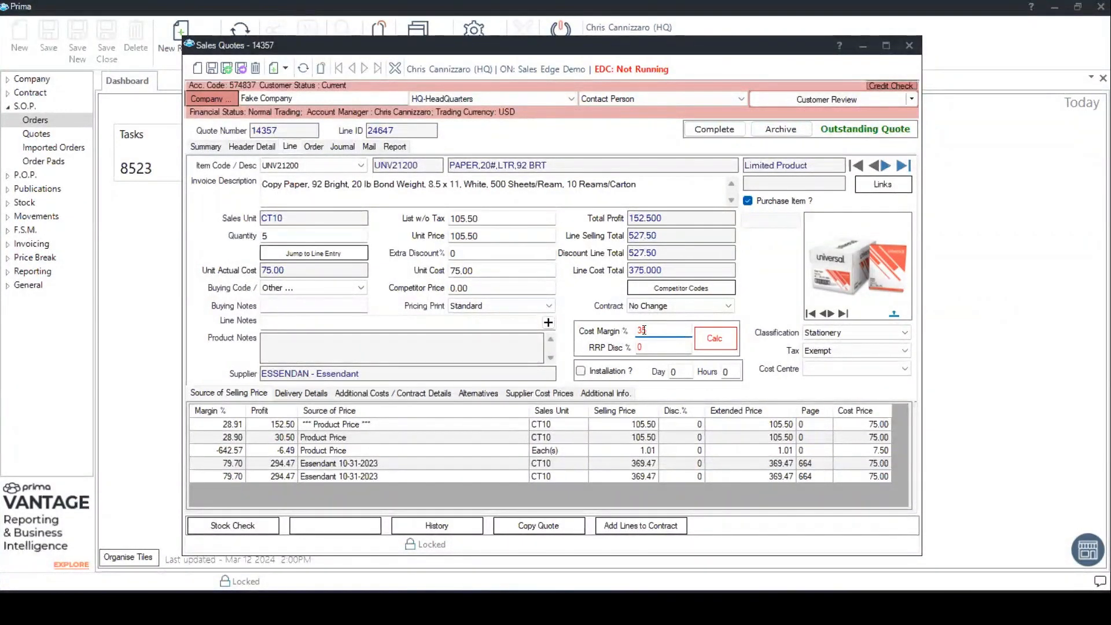
left_click(721, 338)
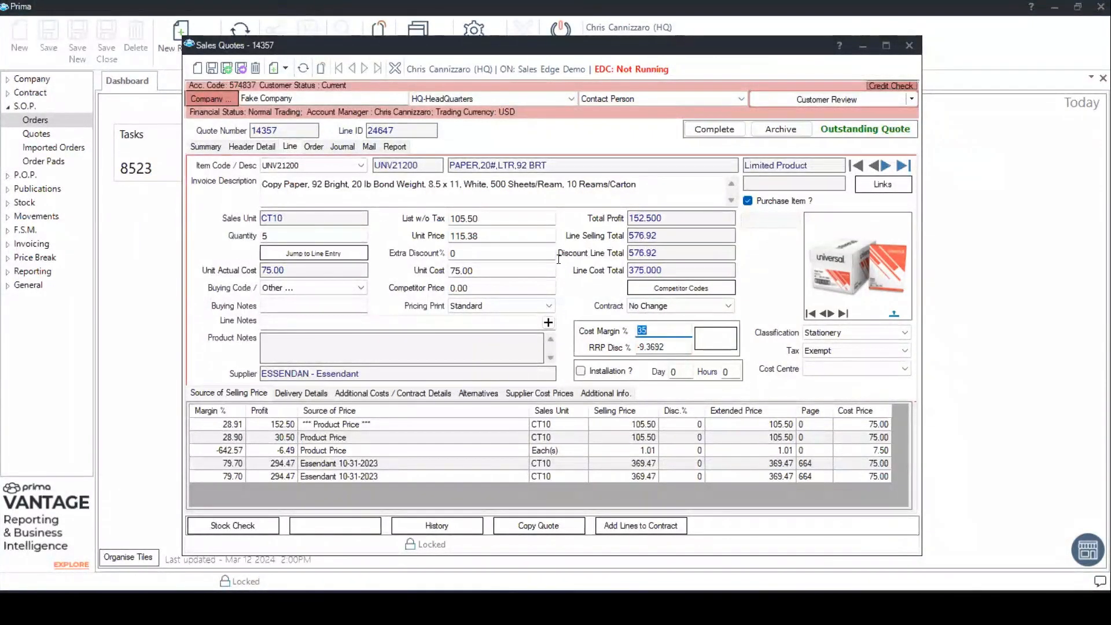
- Check the recalculated unit price, unit cost and RRP discount, save the Copy Paper line, and return to the quote summary
left_click(498, 234)
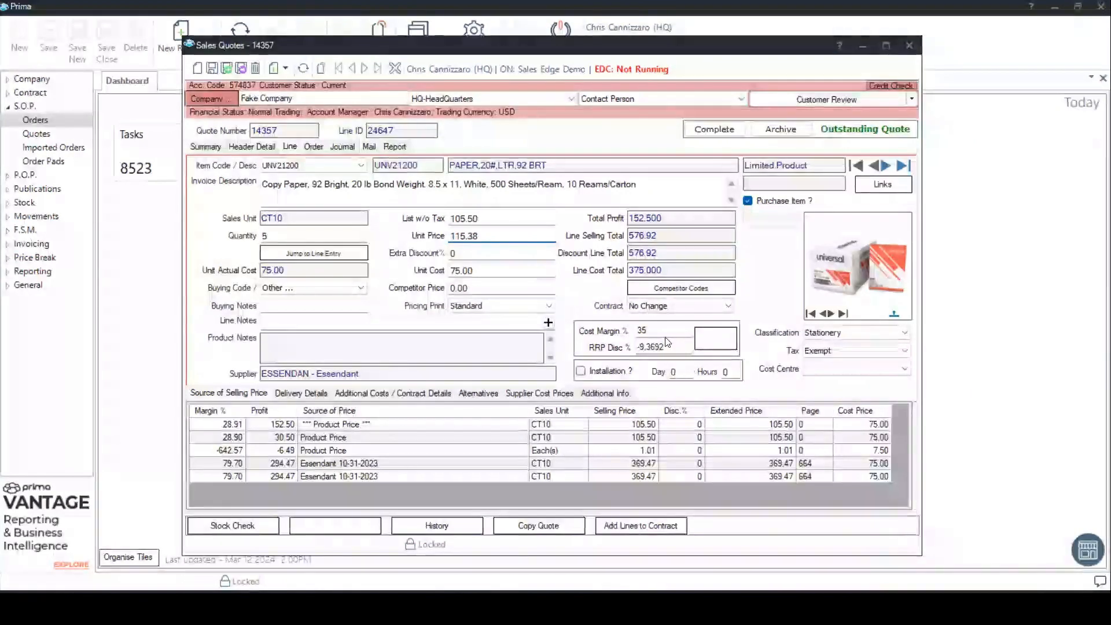
left_click(490, 270)
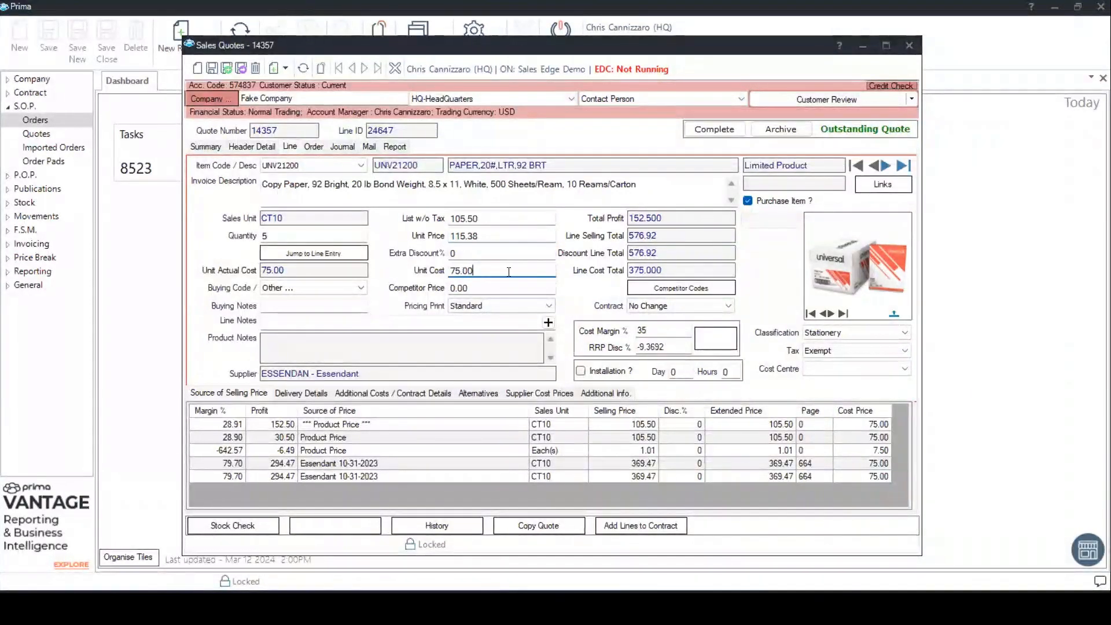
left_click(478, 272)
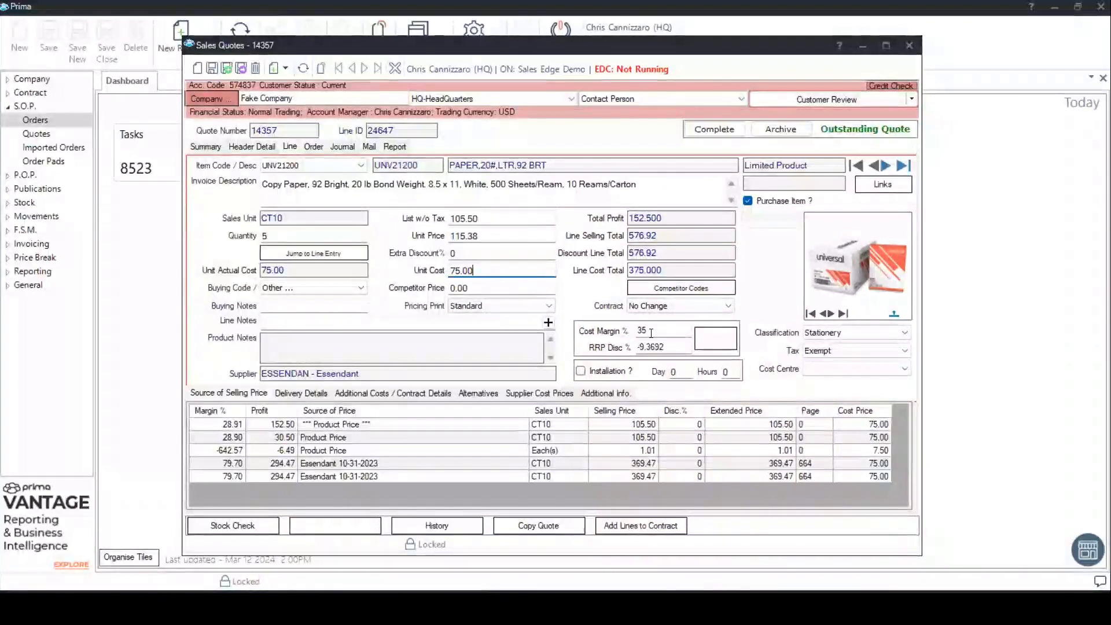
left_click(668, 348)
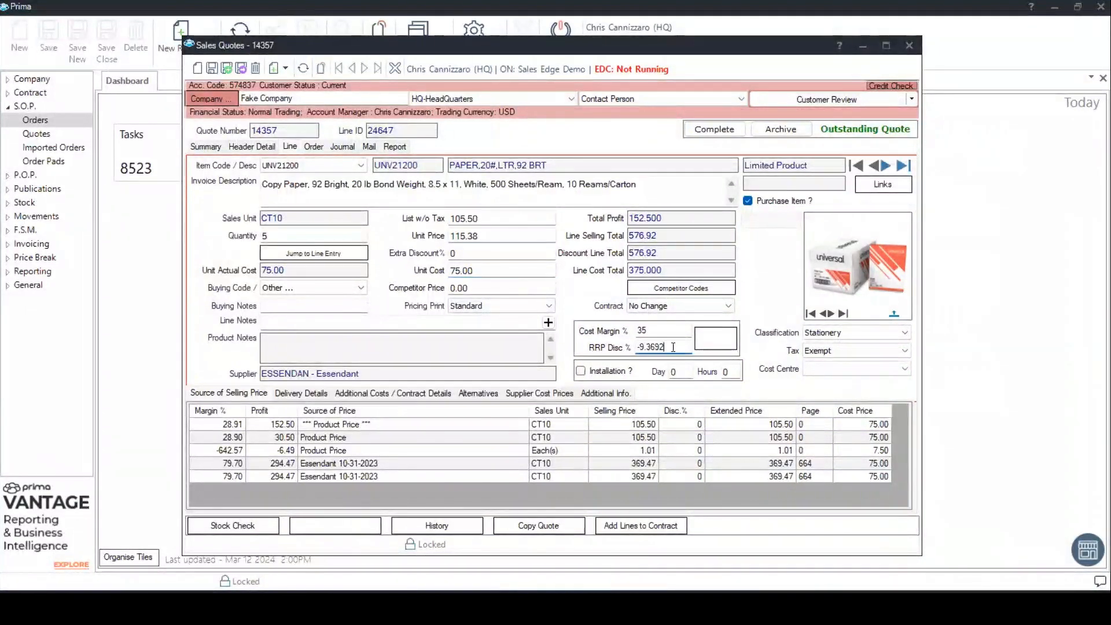
left_click(671, 346)
left_click(212, 67)
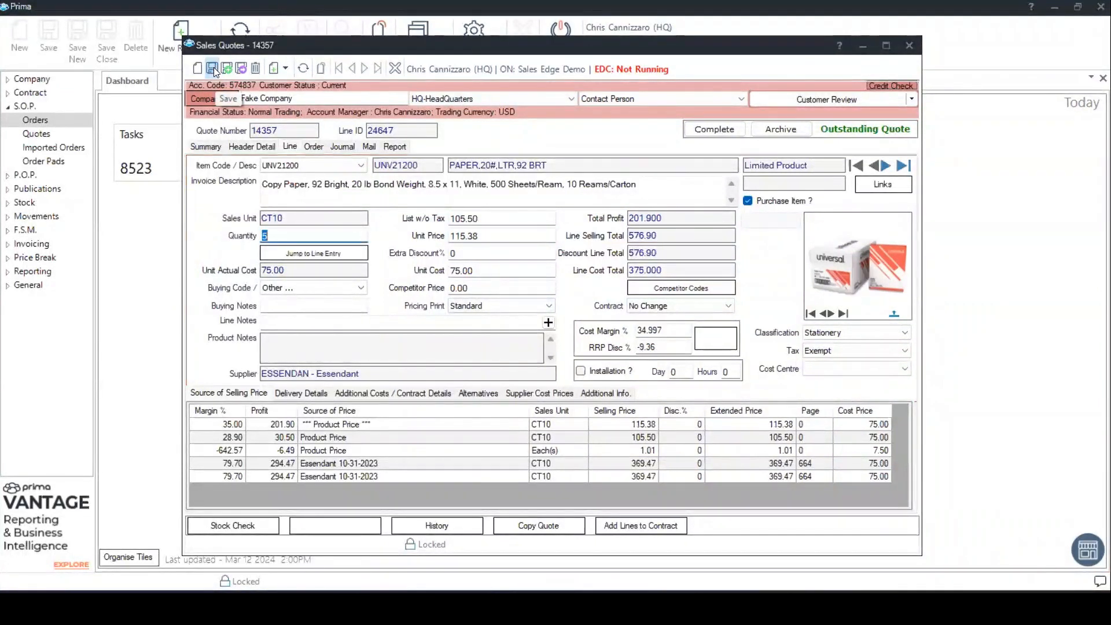
left_click(203, 147)
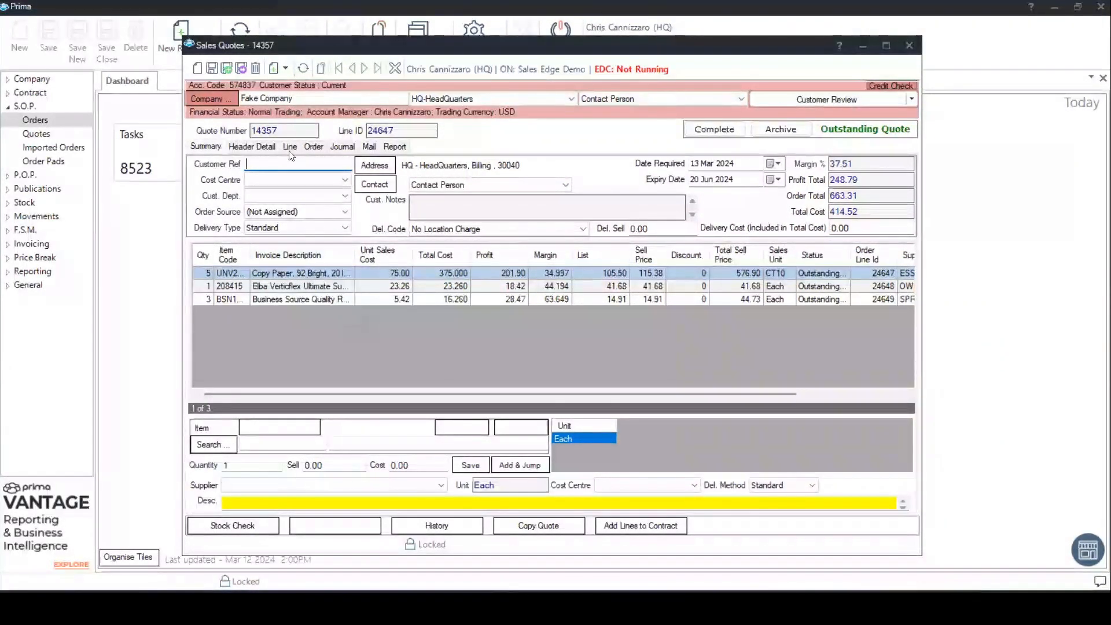
- Enter "customer po" as the customer reference in the header details, keep the assigned sales person, and return to the quote summary
left_click(252, 148)
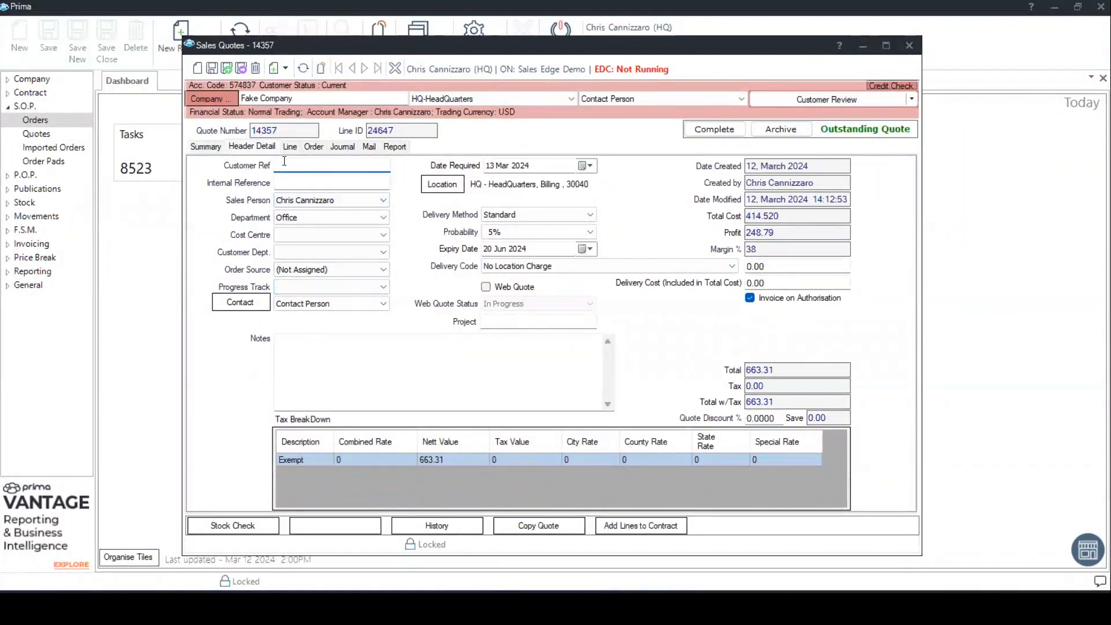
type("custo")
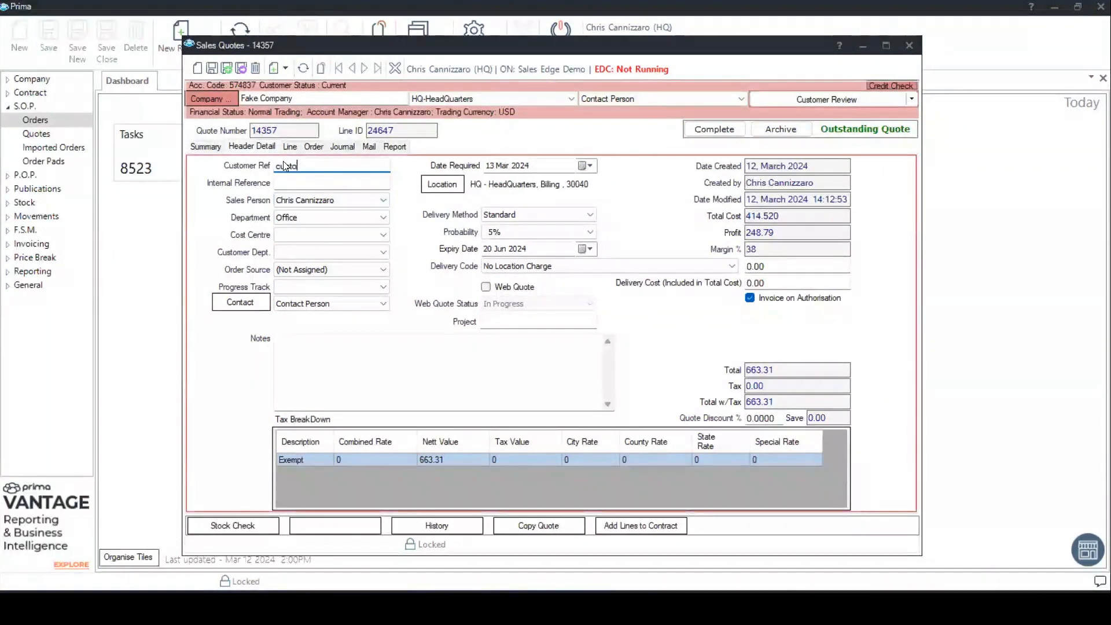
type("mer po")
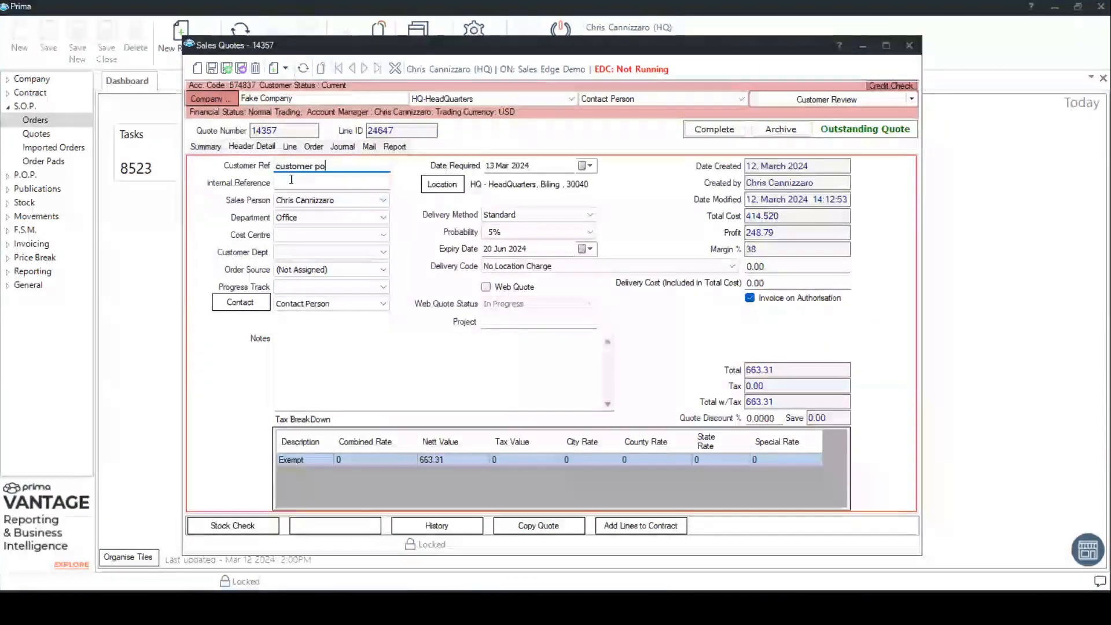
left_click(353, 200)
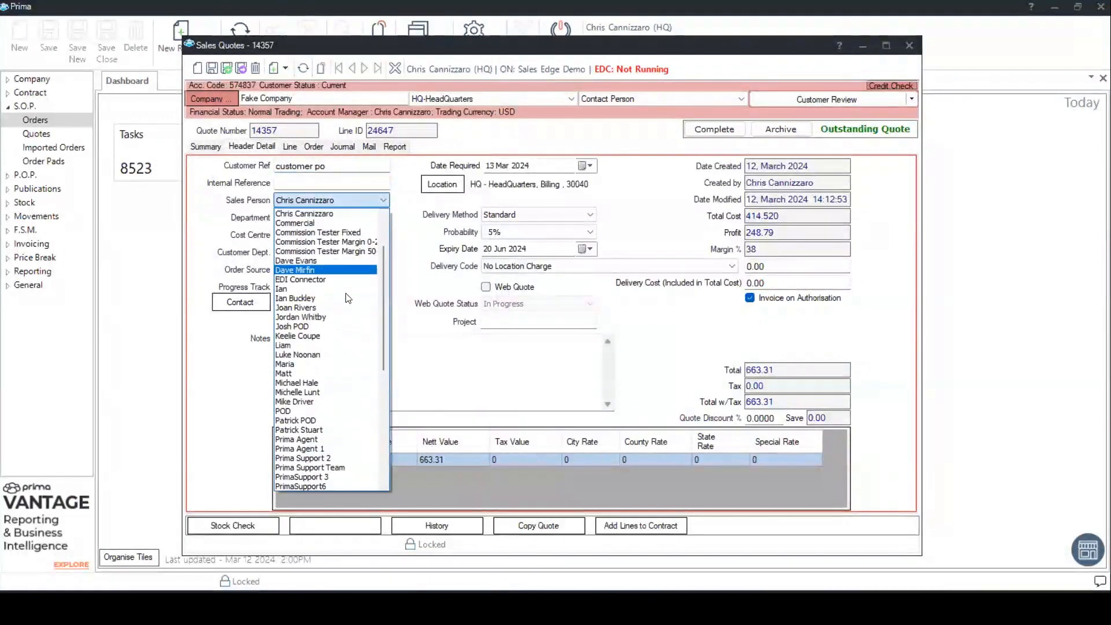
left_click(328, 213)
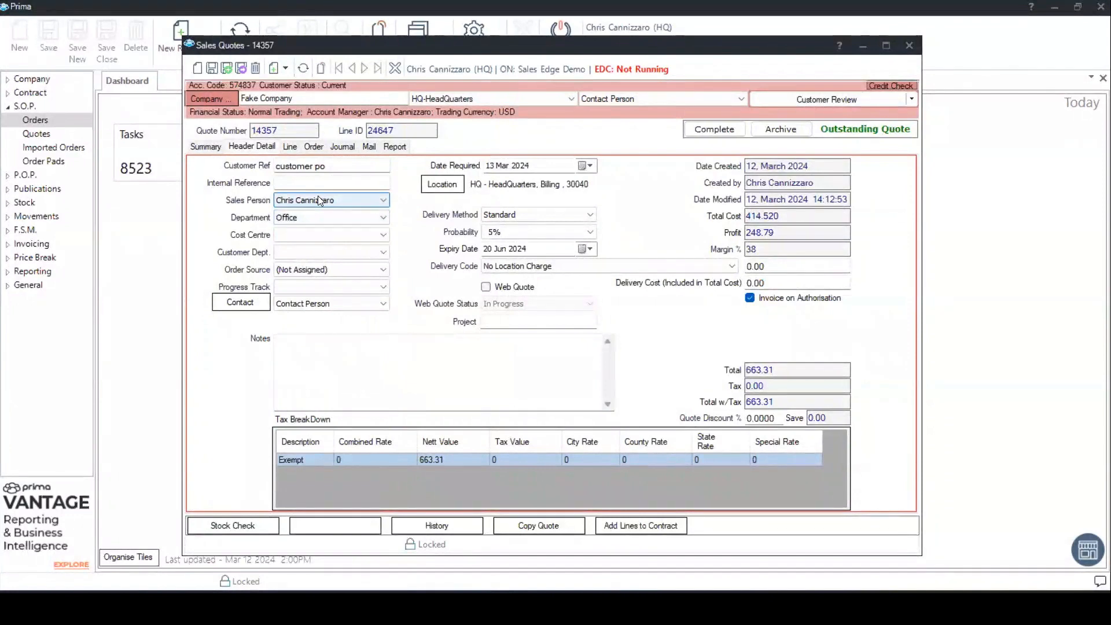
mouse_move(446, 177)
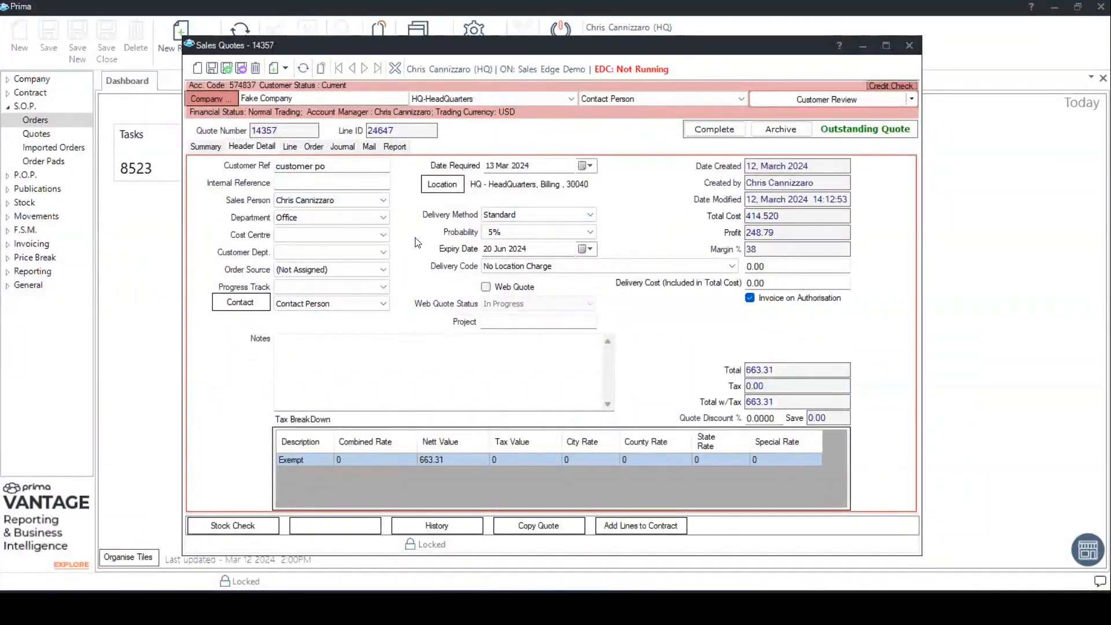
left_click(205, 148)
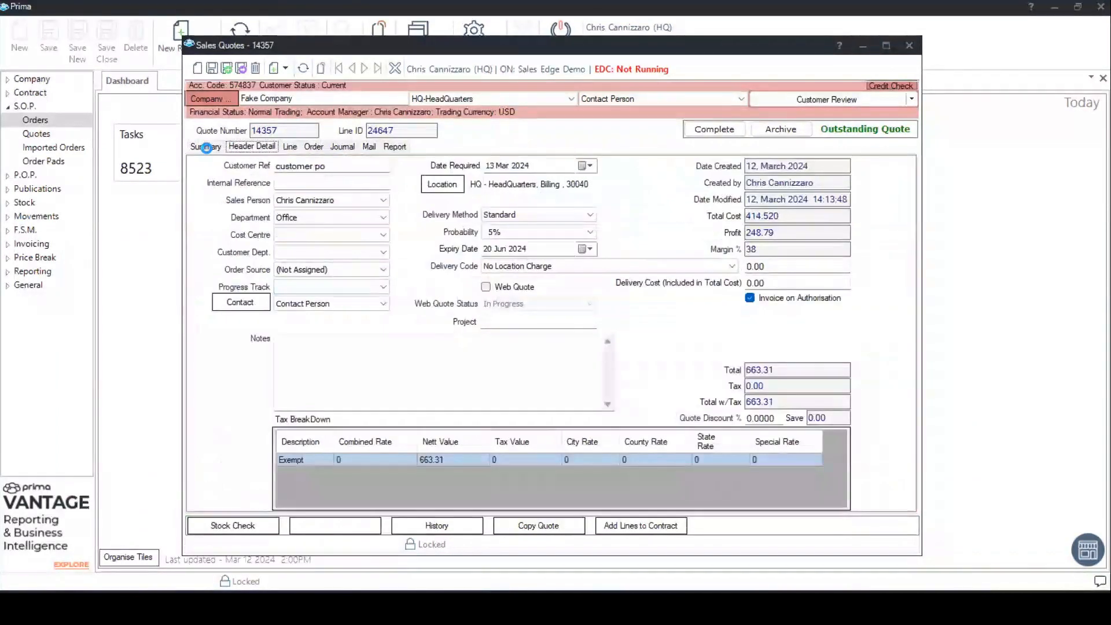
left_click(202, 148)
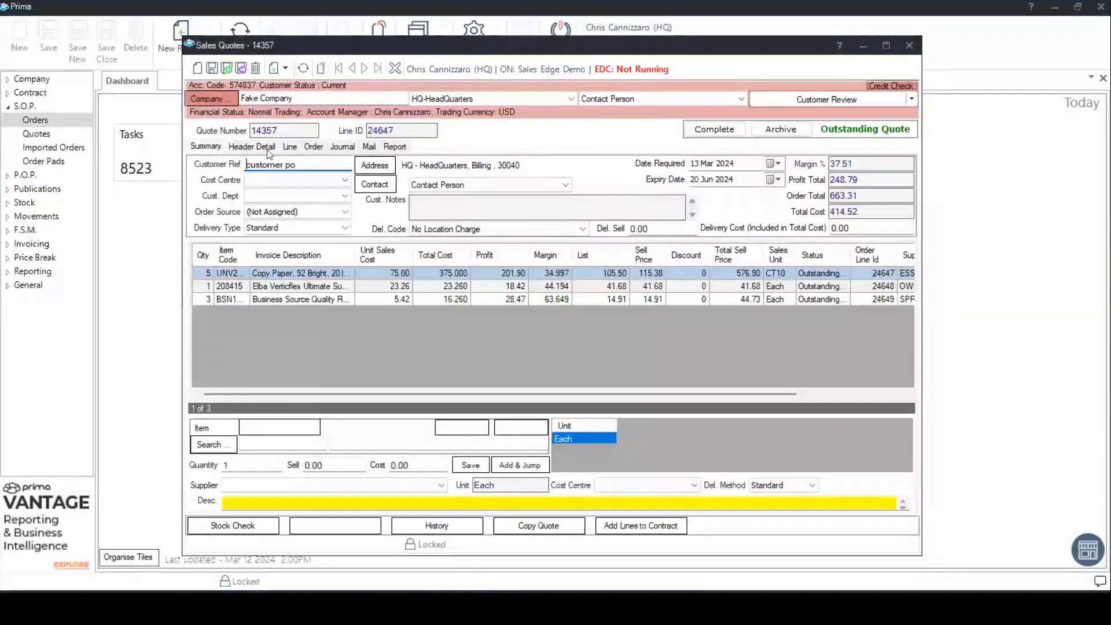
- Look through the available report formats for the quote and keep Sales Quote selected
left_click(396, 149)
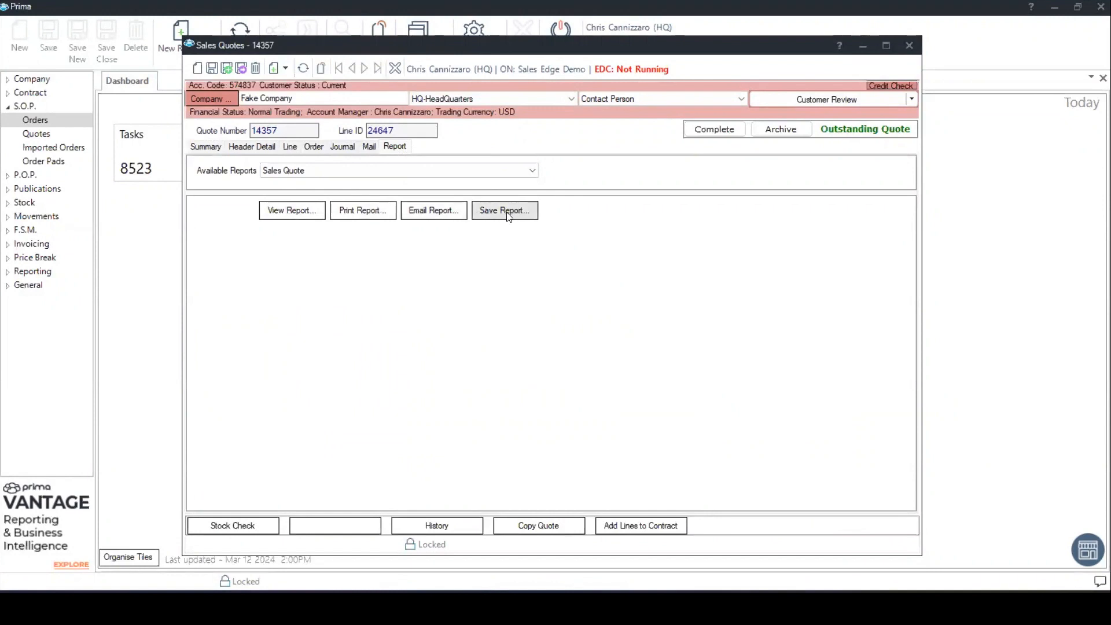
left_click(428, 171)
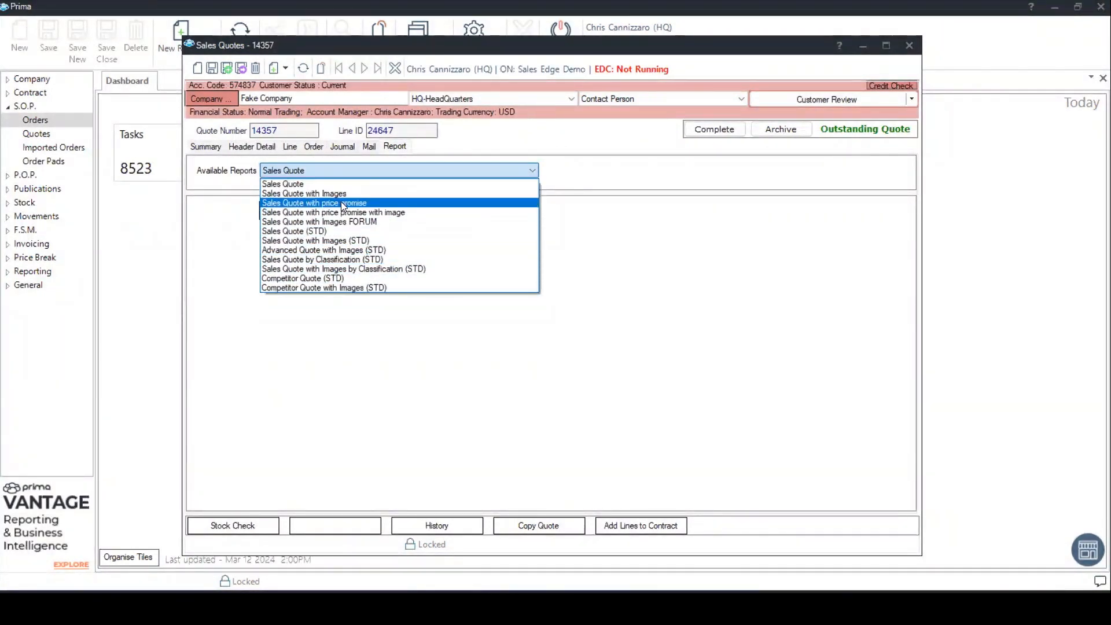
left_click(457, 183)
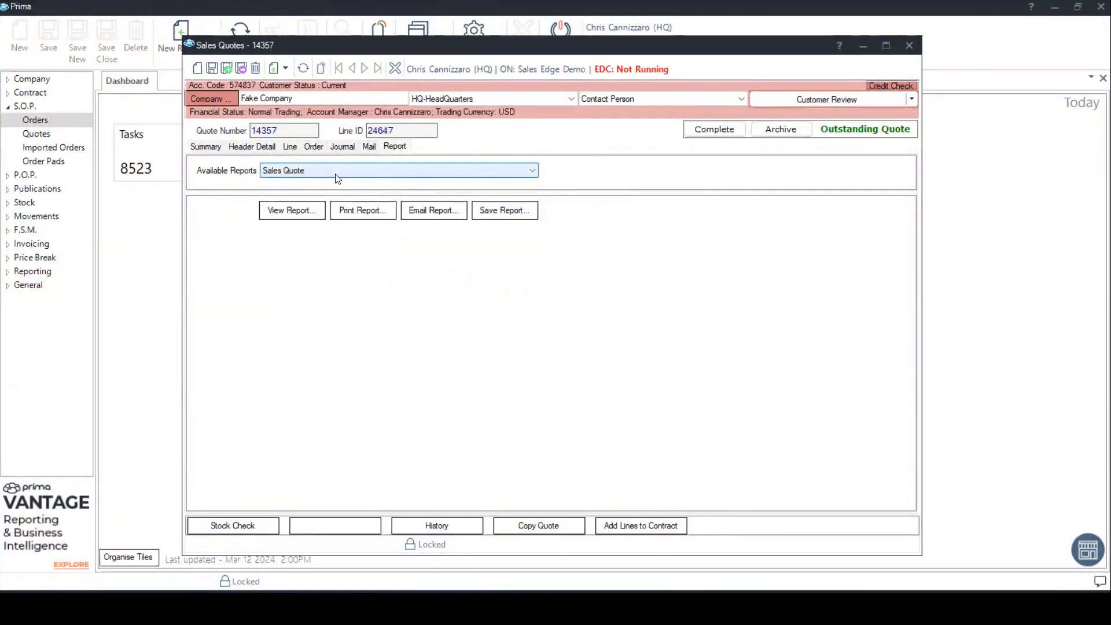
- Prepare an email with the Sales Quote report attached, add "fffffff" below the opening sentence, and close it without sending
left_click(436, 214)
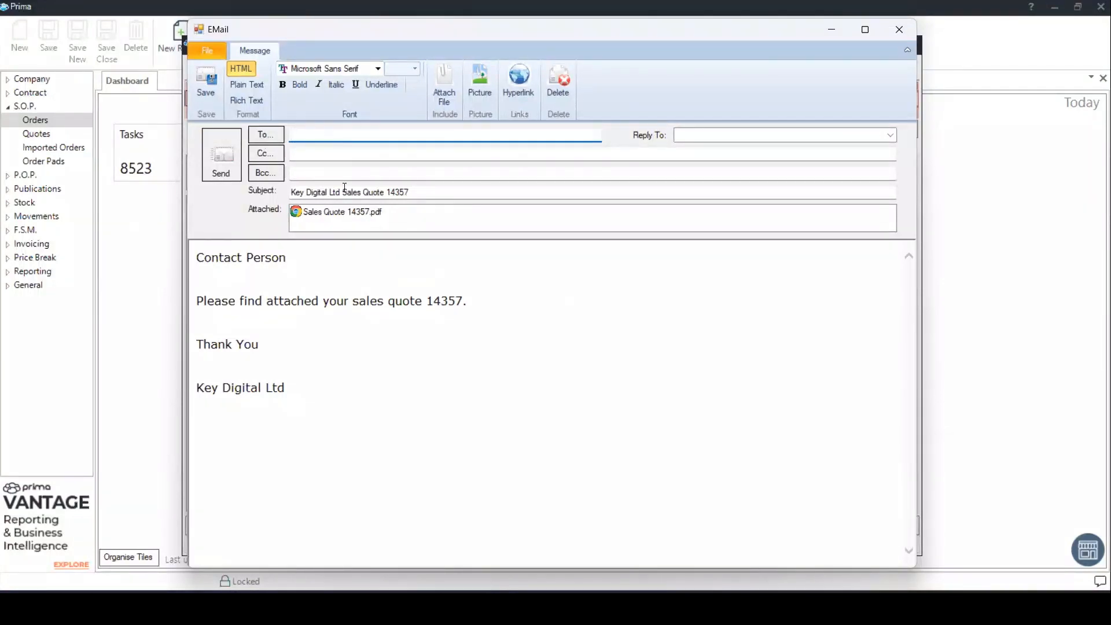
left_click(316, 152)
left_click(315, 173)
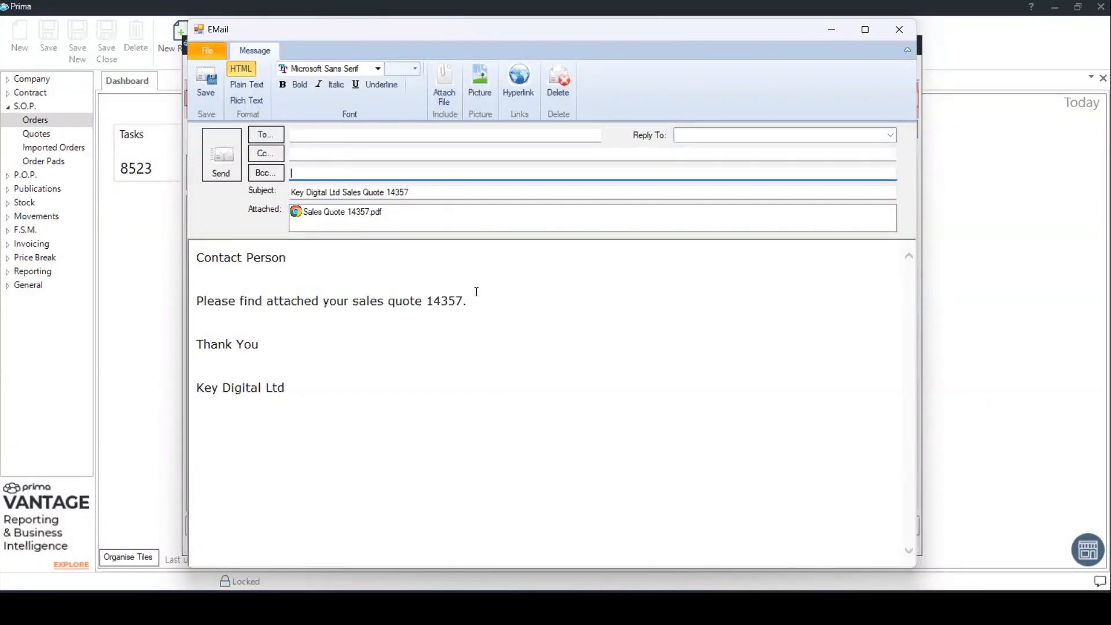
left_click(496, 298)
key("Return")
type("ffff")
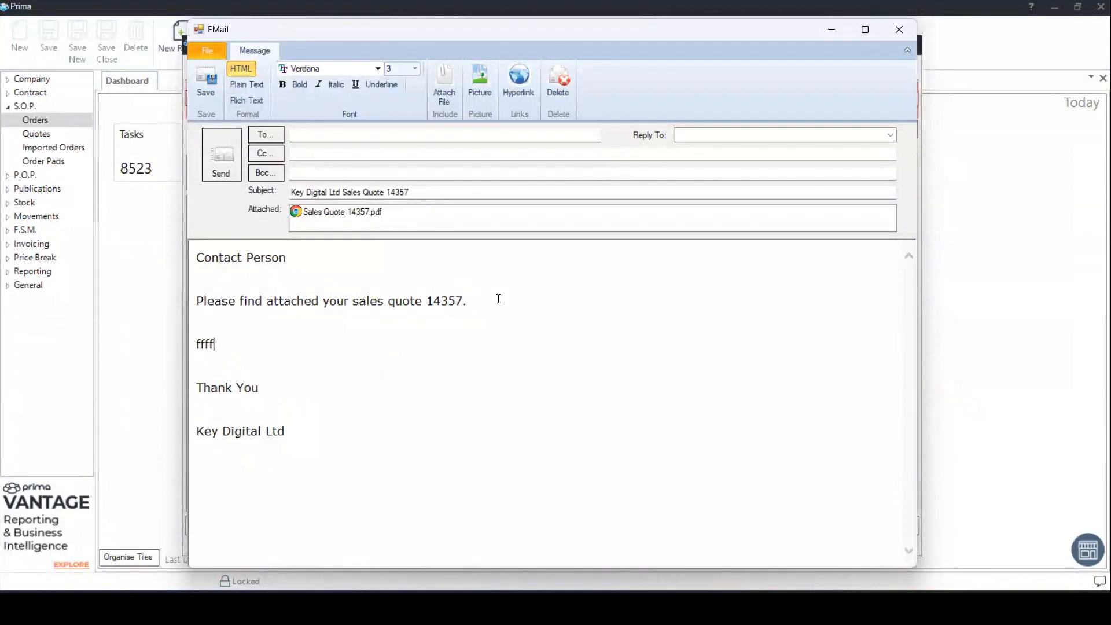
type("fff")
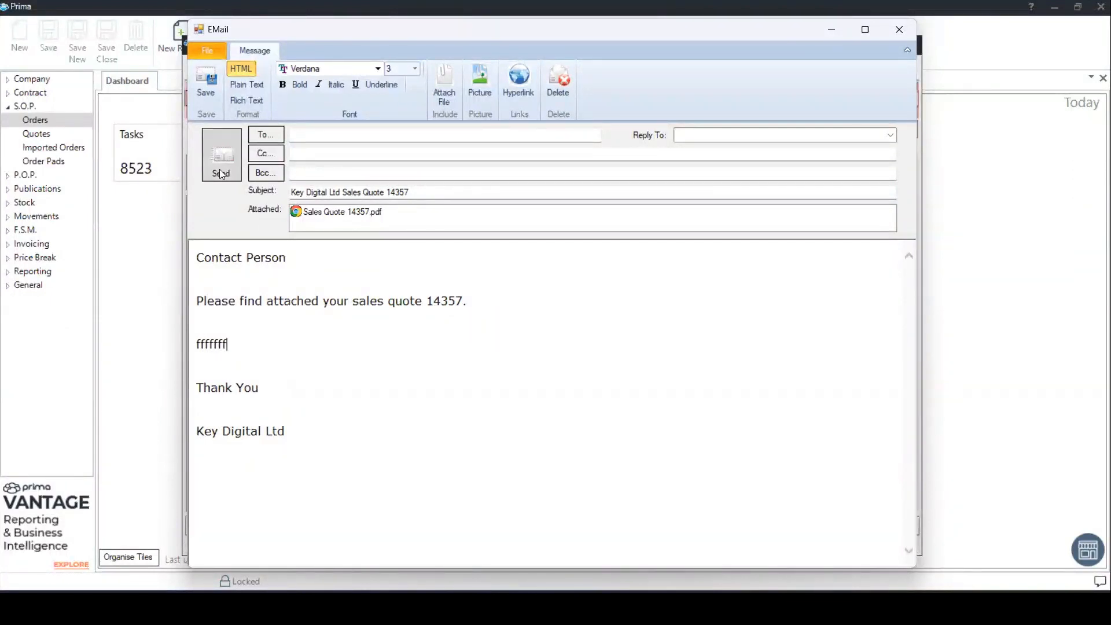
left_click(899, 30)
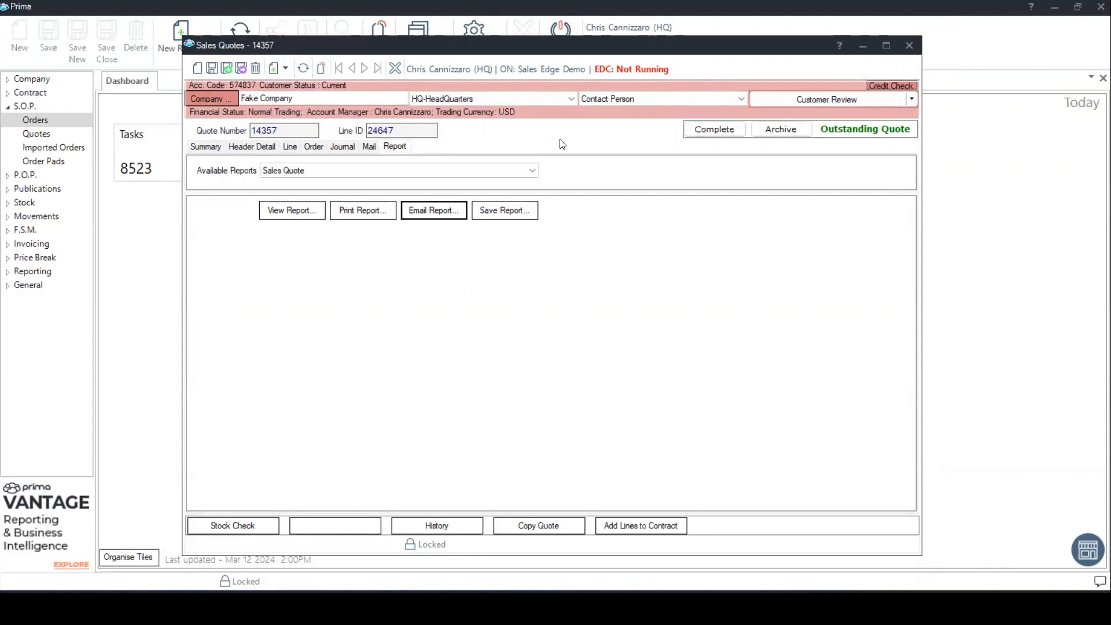
- Try to complete the outstanding quote from its summary
left_click(197, 149)
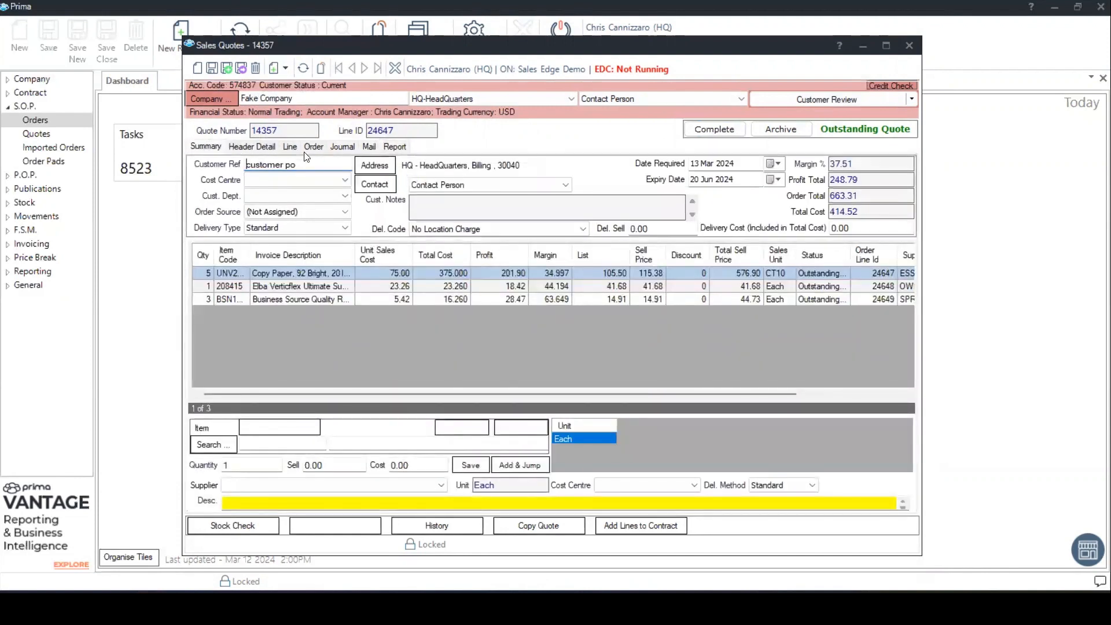
left_click(719, 136)
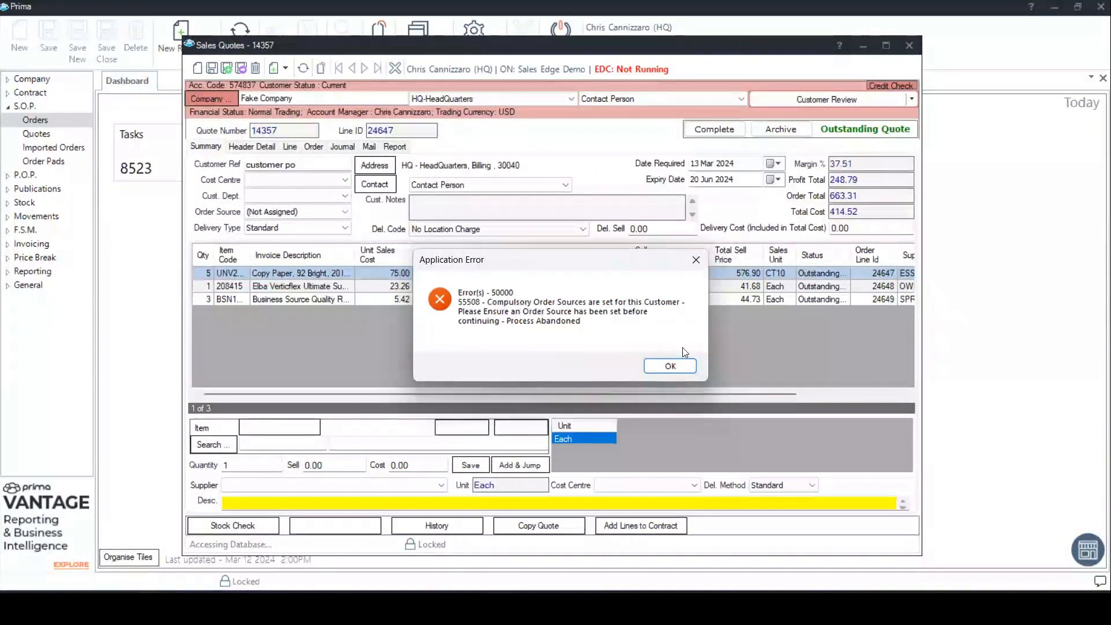
left_click(671, 366)
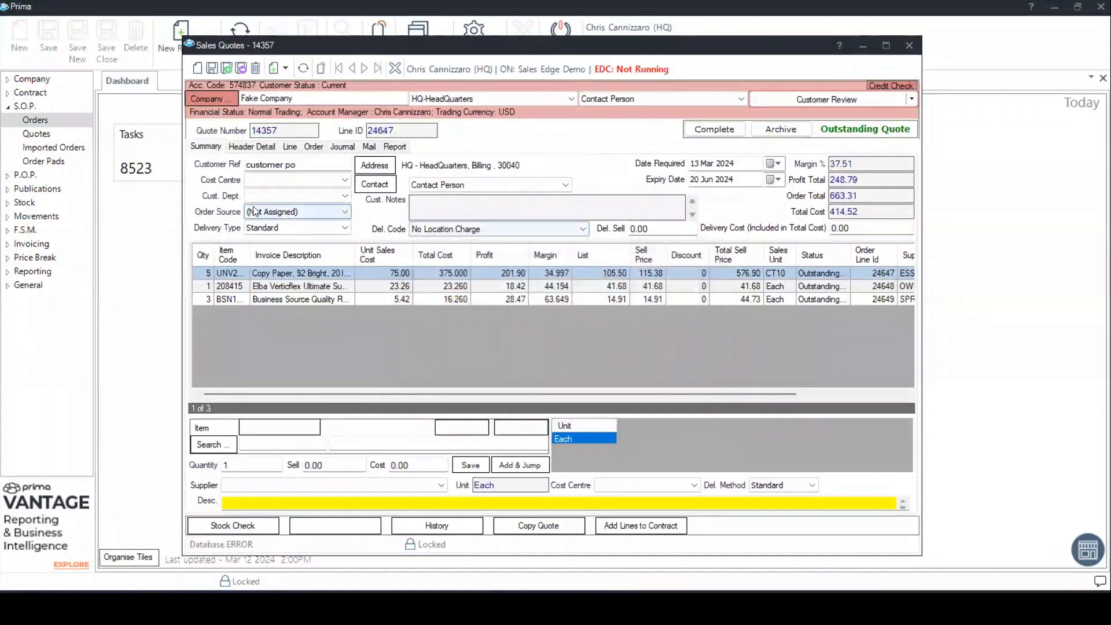
- Set the quote's order source to Internet, save it, and complete the quote
left_click(327, 213)
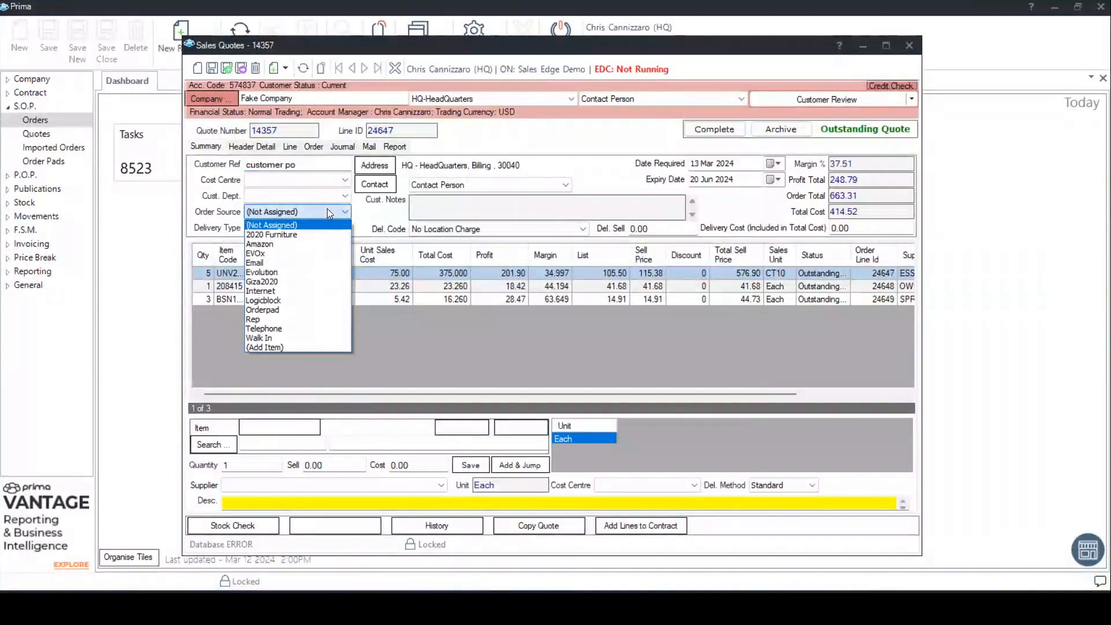
left_click(266, 290)
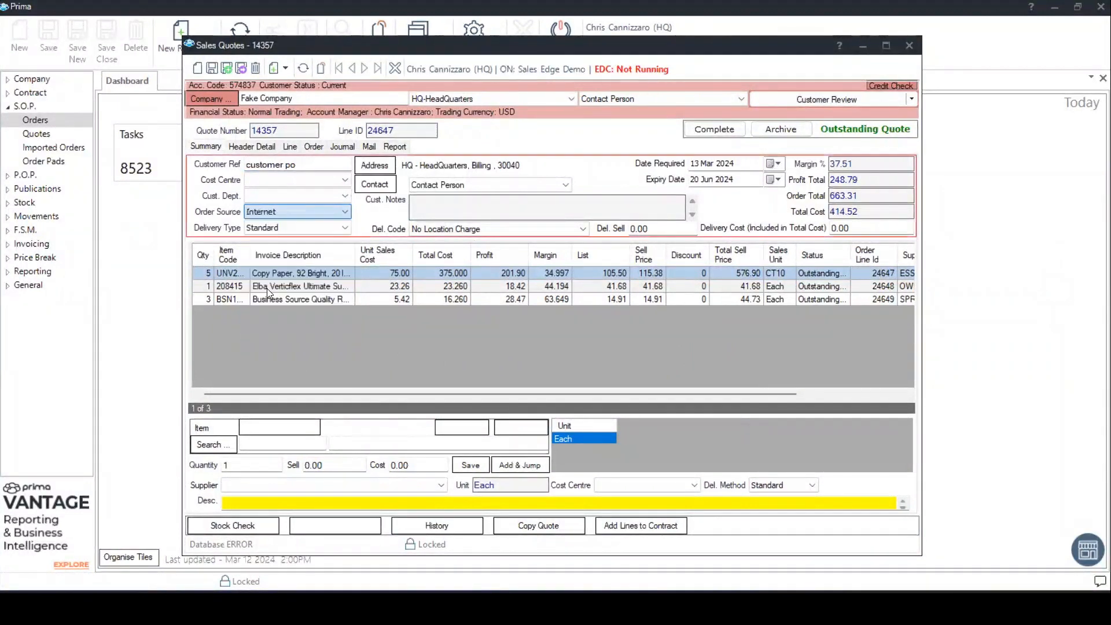
left_click(213, 69)
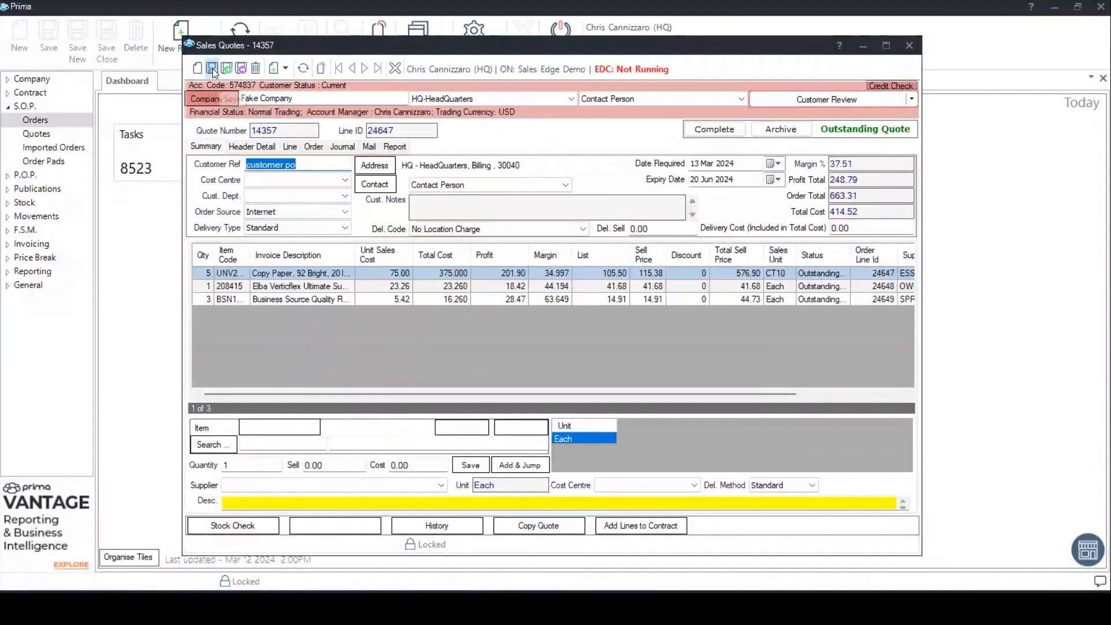
left_click(712, 129)
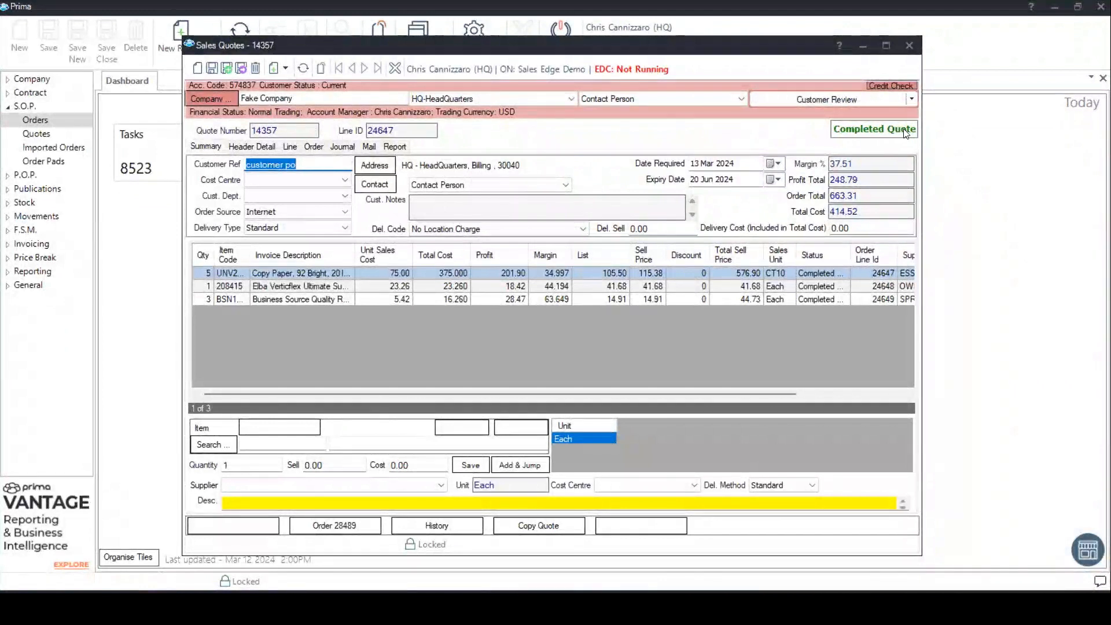
left_click(312, 159)
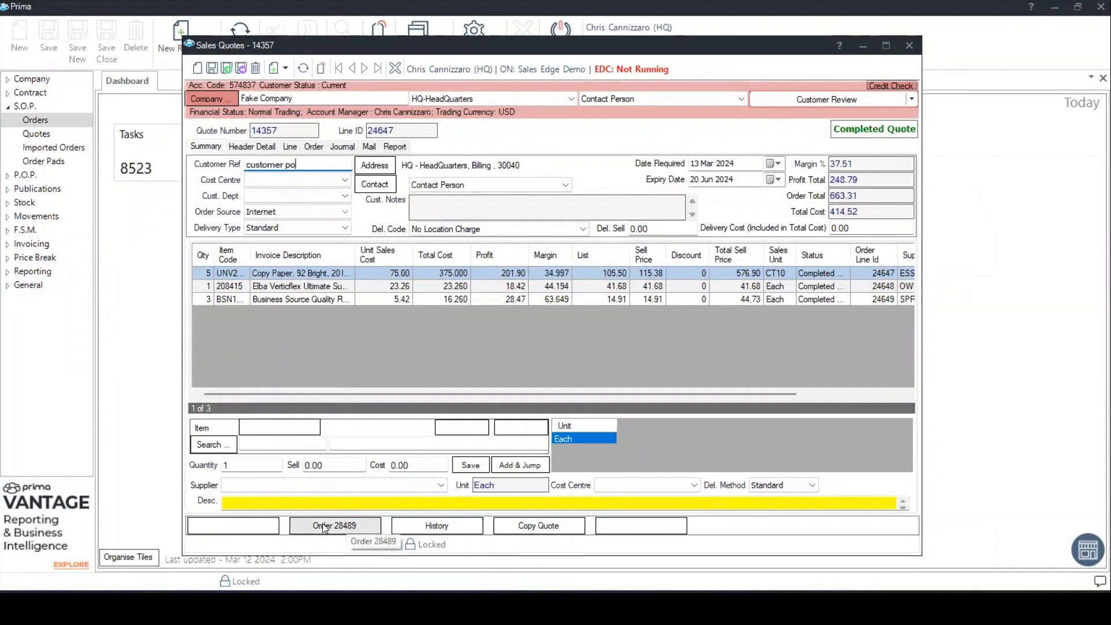
- Open the sales order generated from the quote and delete its Elba Verticflex line
left_click(359, 527)
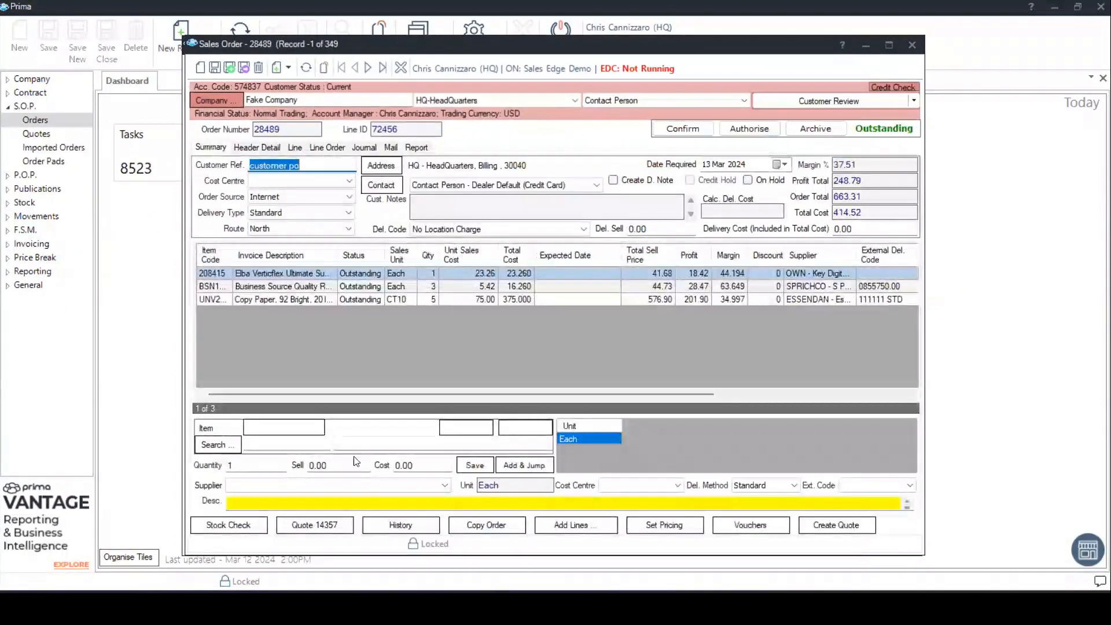
left_click(318, 167)
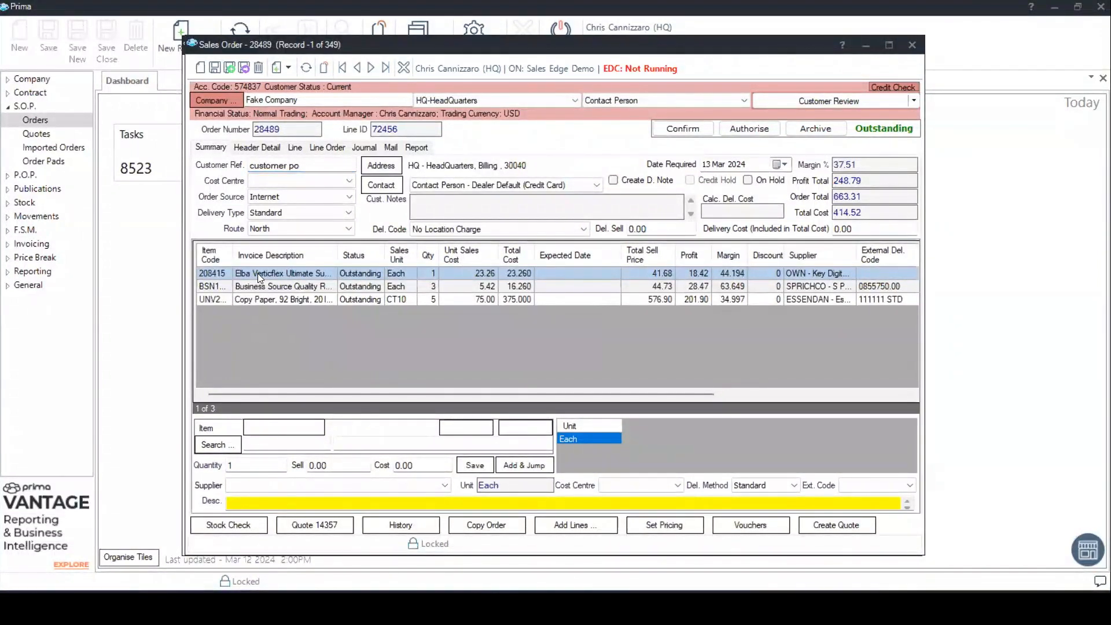
left_click(258, 68)
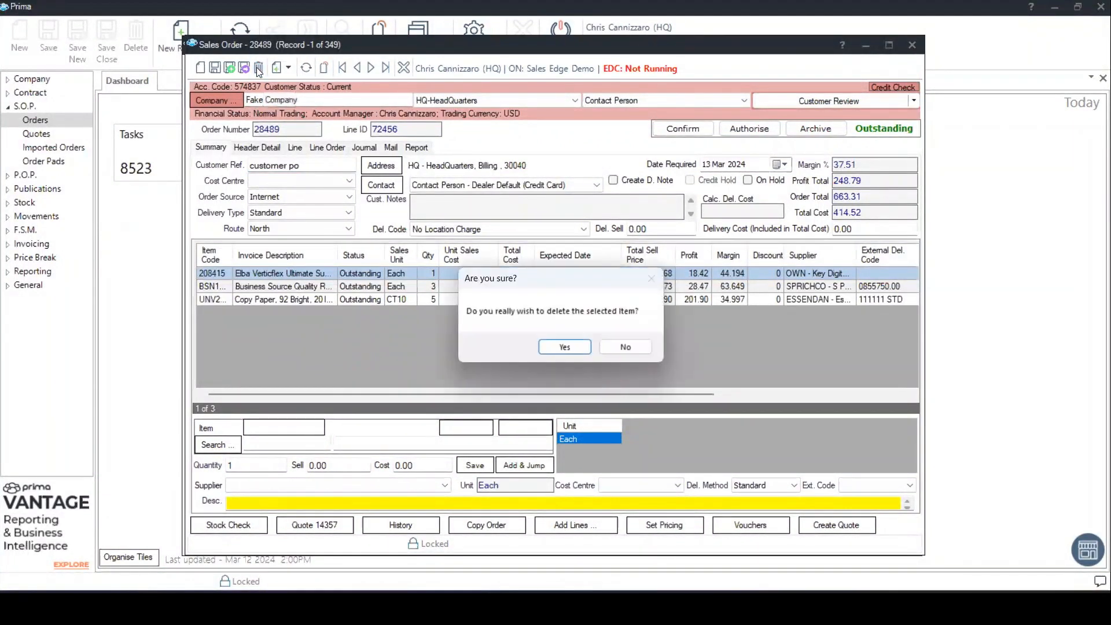
left_click(561, 346)
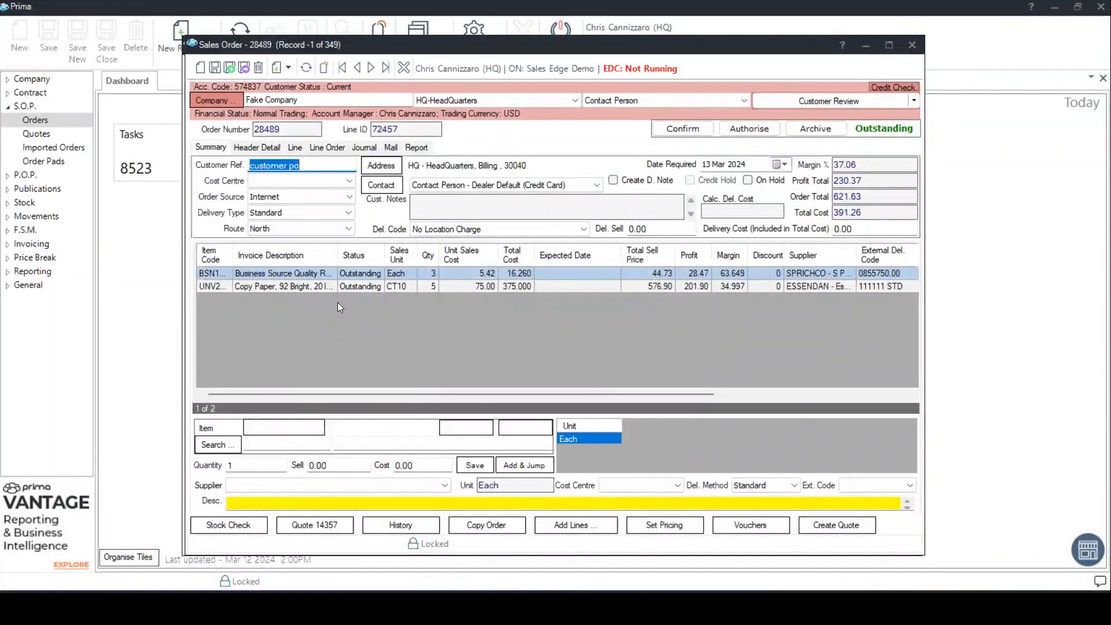
- Try a deposit of 10 percent and a deposit value of 250 in the order's header details
left_click(257, 148)
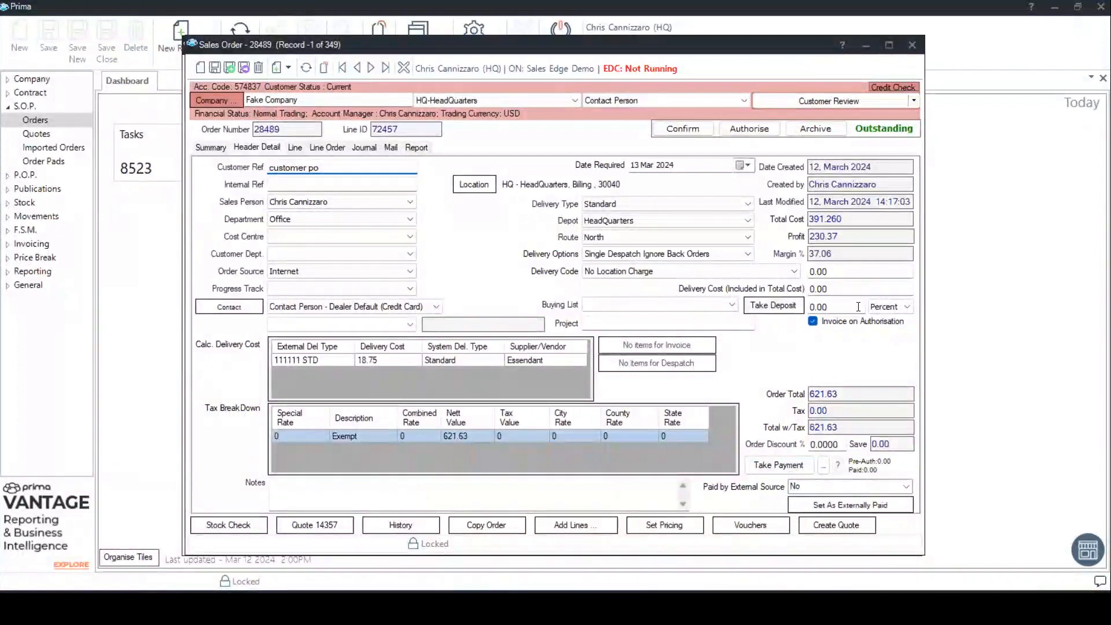
left_click(894, 305)
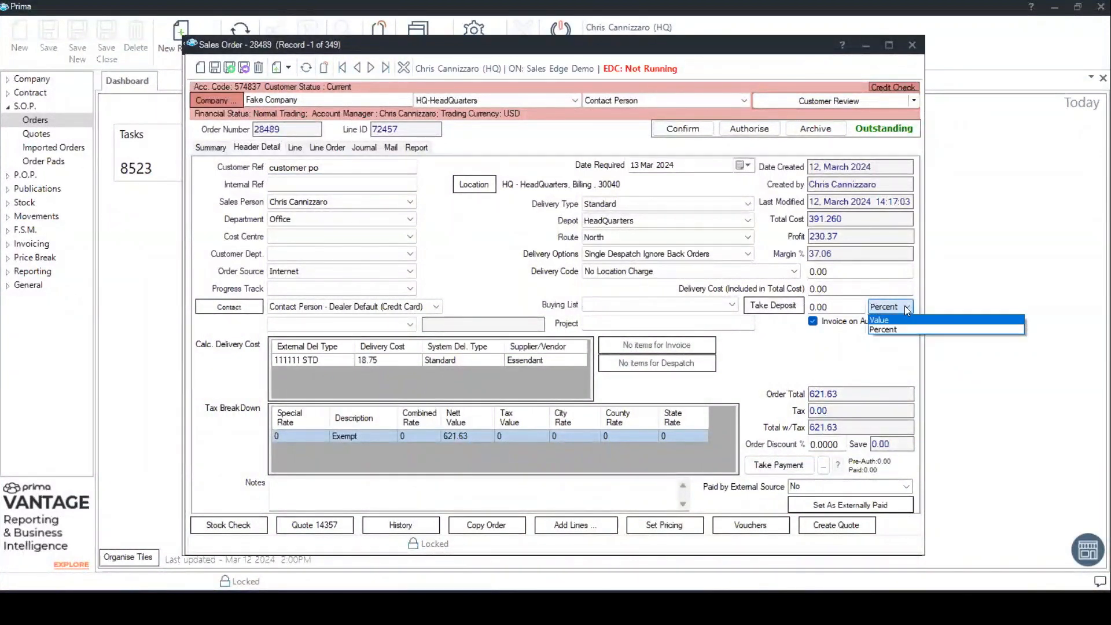
left_click(894, 329)
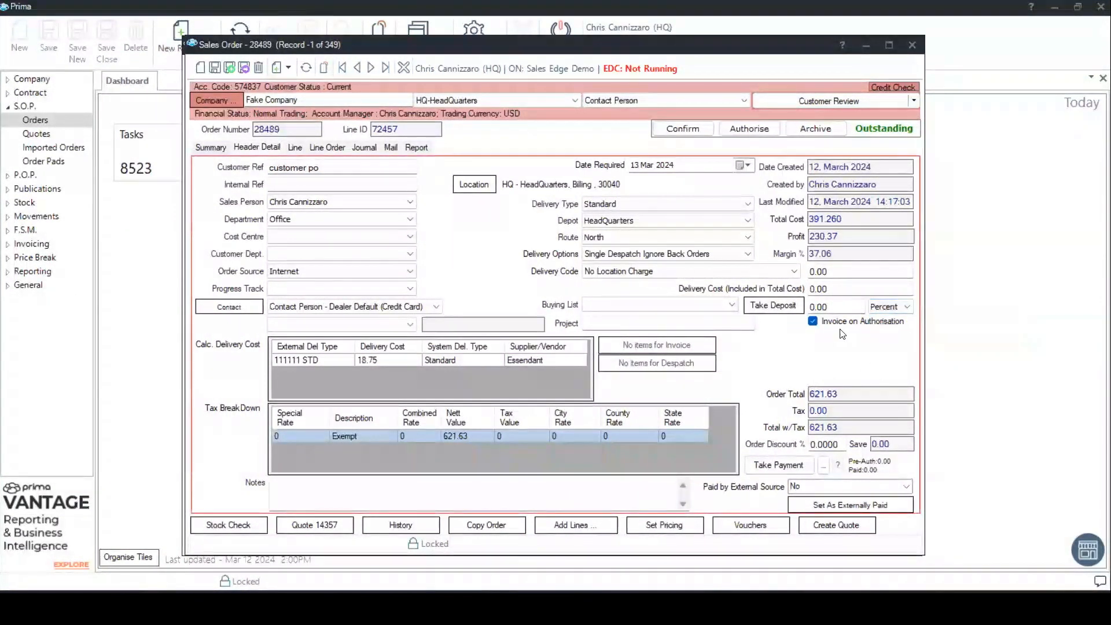
left_click(811, 308)
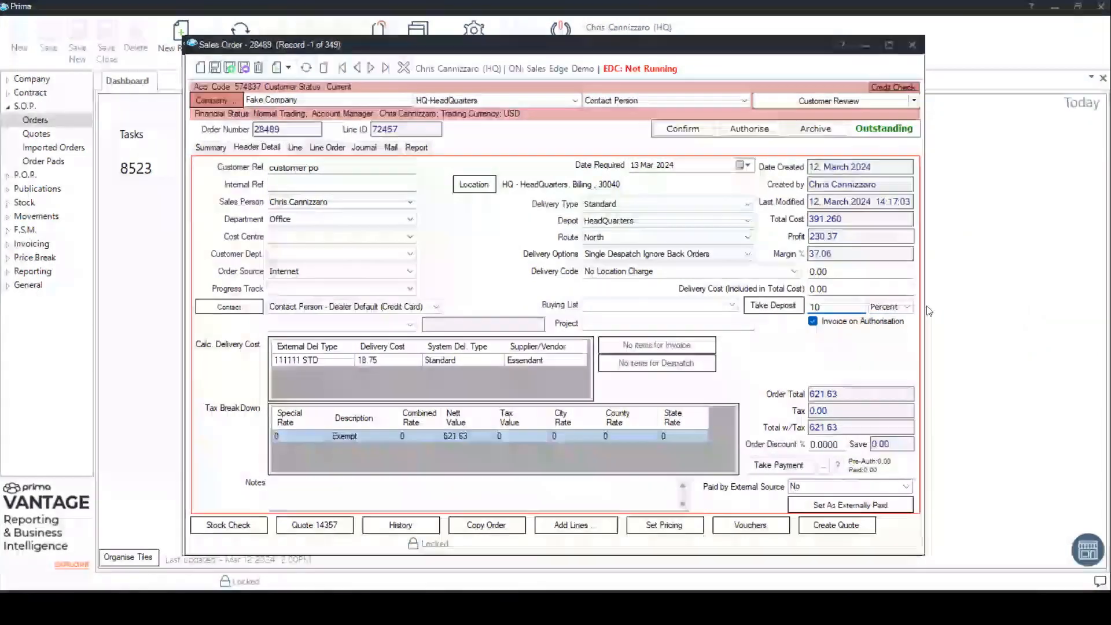
left_click(883, 309)
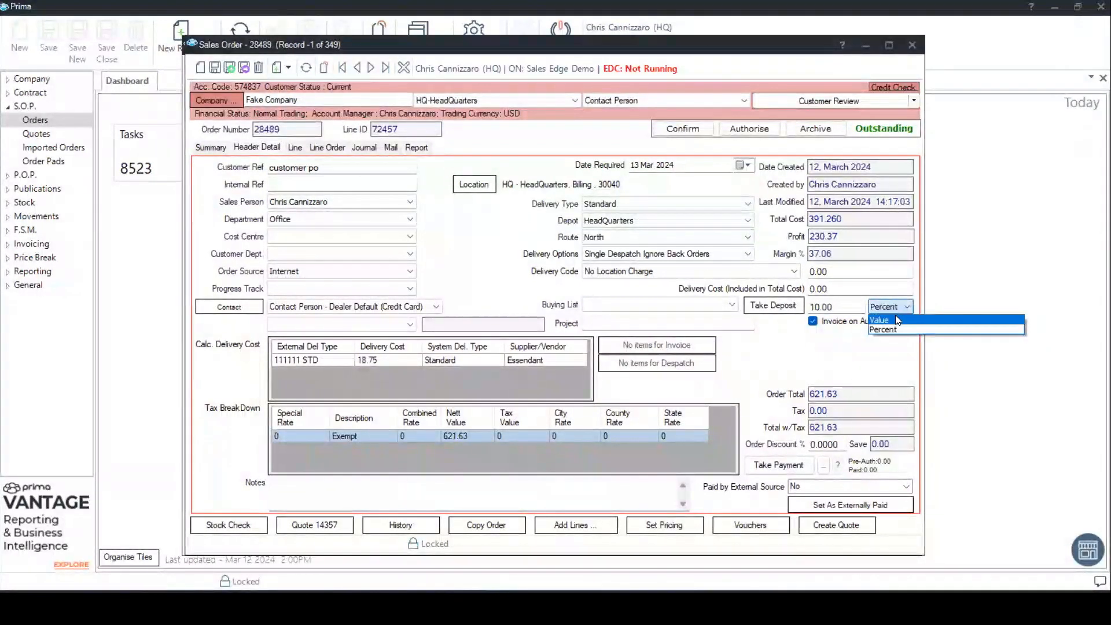
left_click(894, 316)
left_click(810, 308)
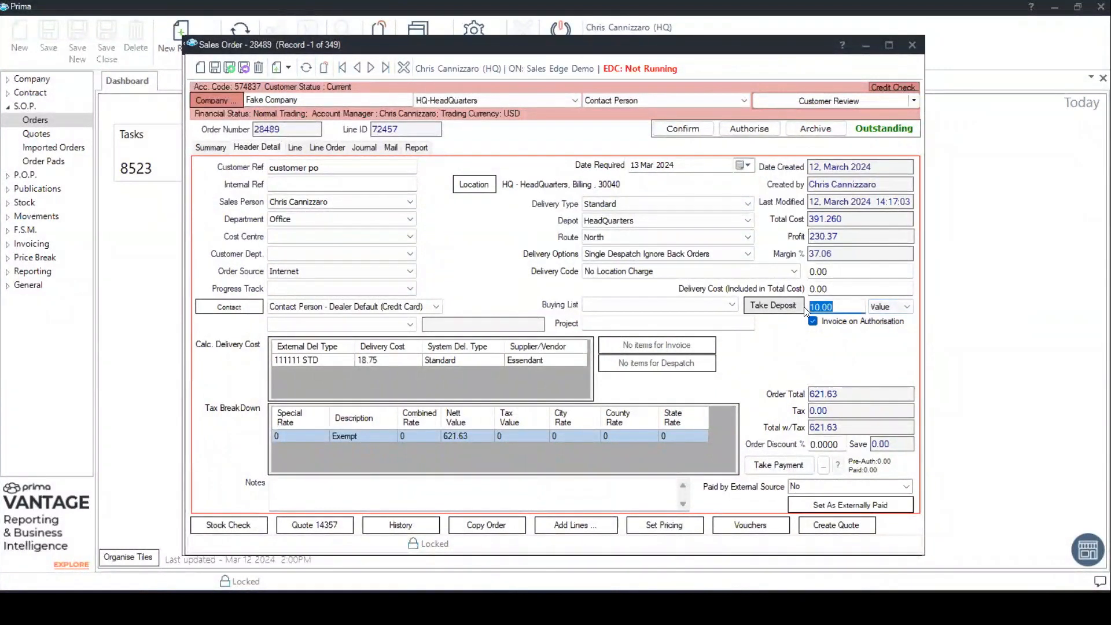
type("250")
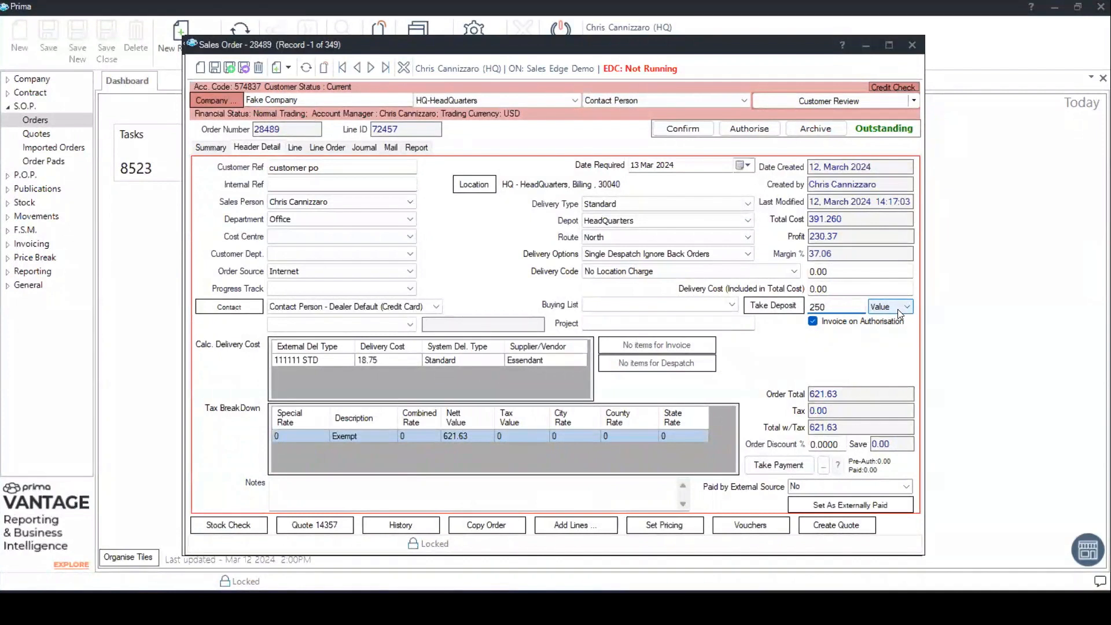
left_click(771, 308)
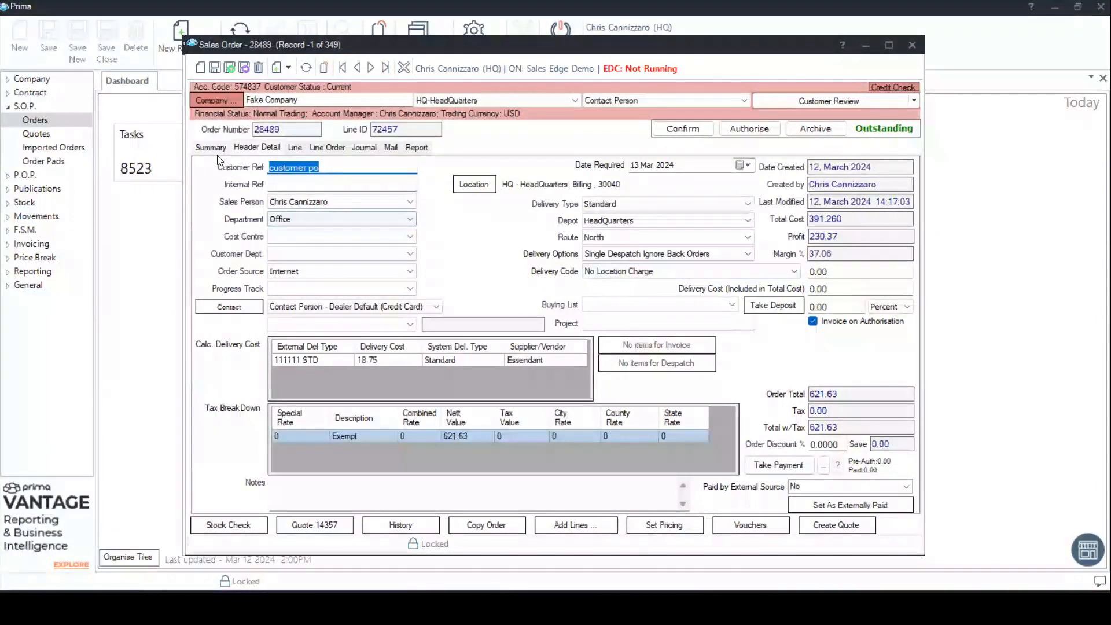
- Return to the order summary and widen the Item Code column to read the full codes of both lines
left_click(199, 149)
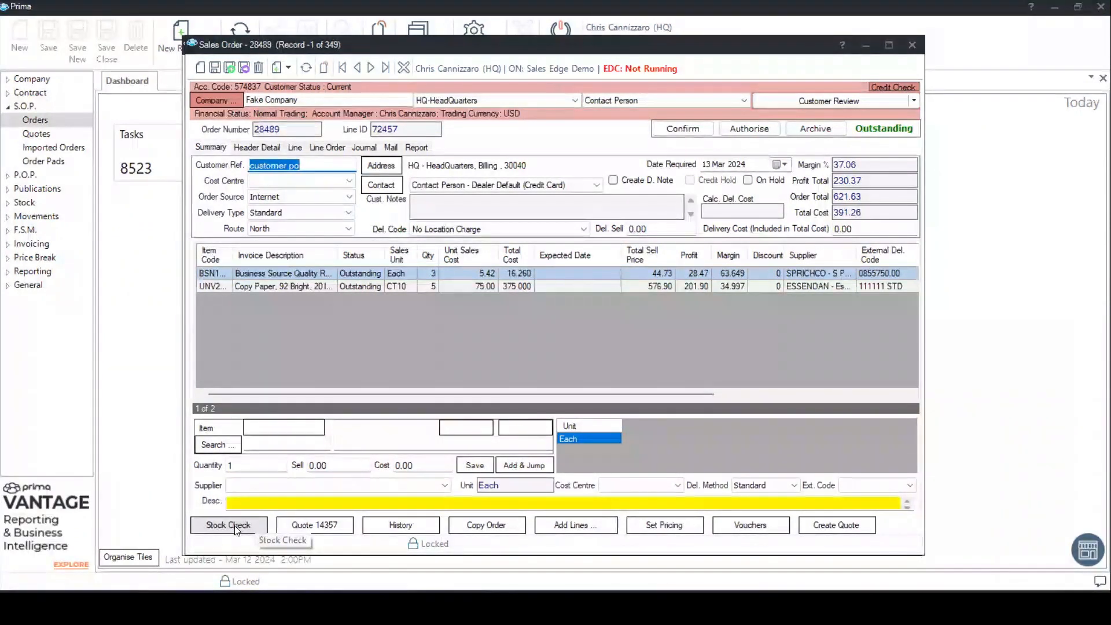
left_click(238, 286)
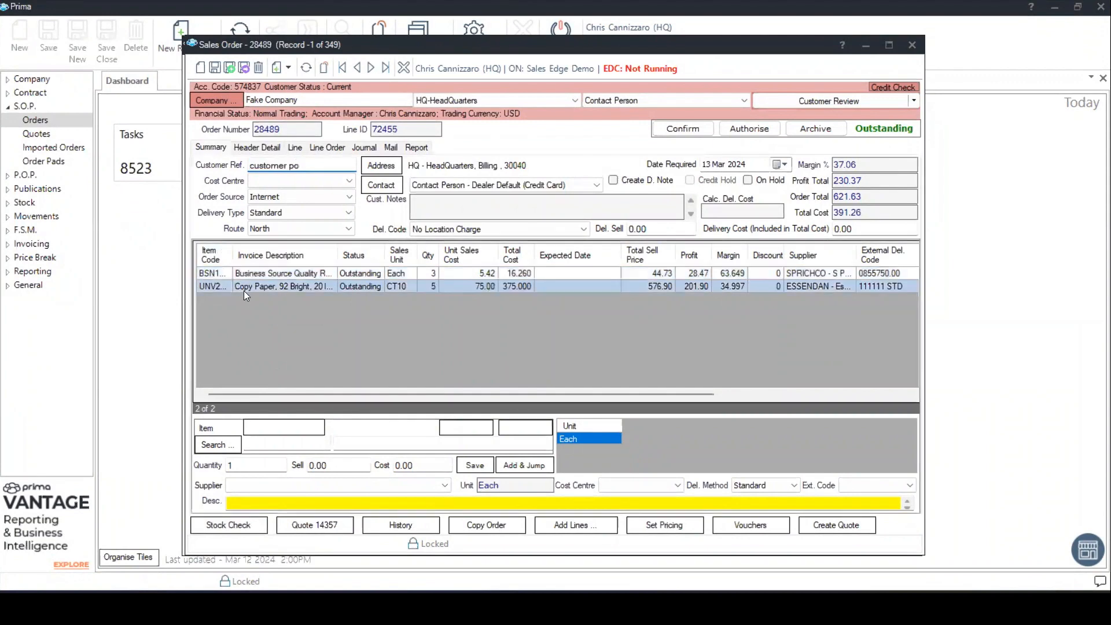
left_click(219, 273)
double_click(233, 257)
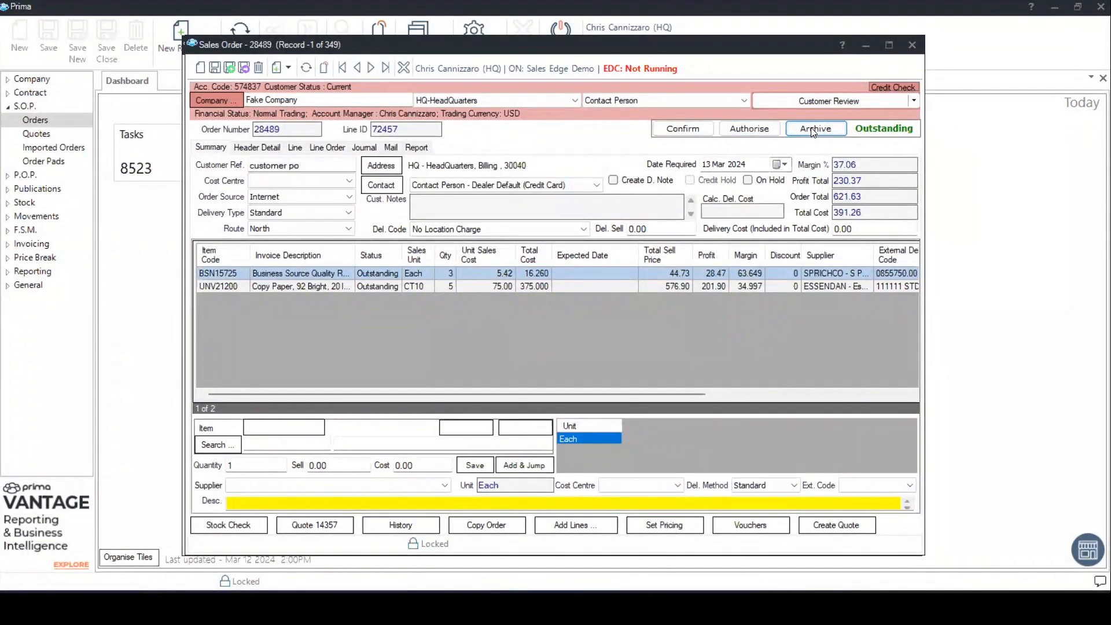
- Authorise the outstanding sales order and check the status of both its lines
left_click(745, 128)
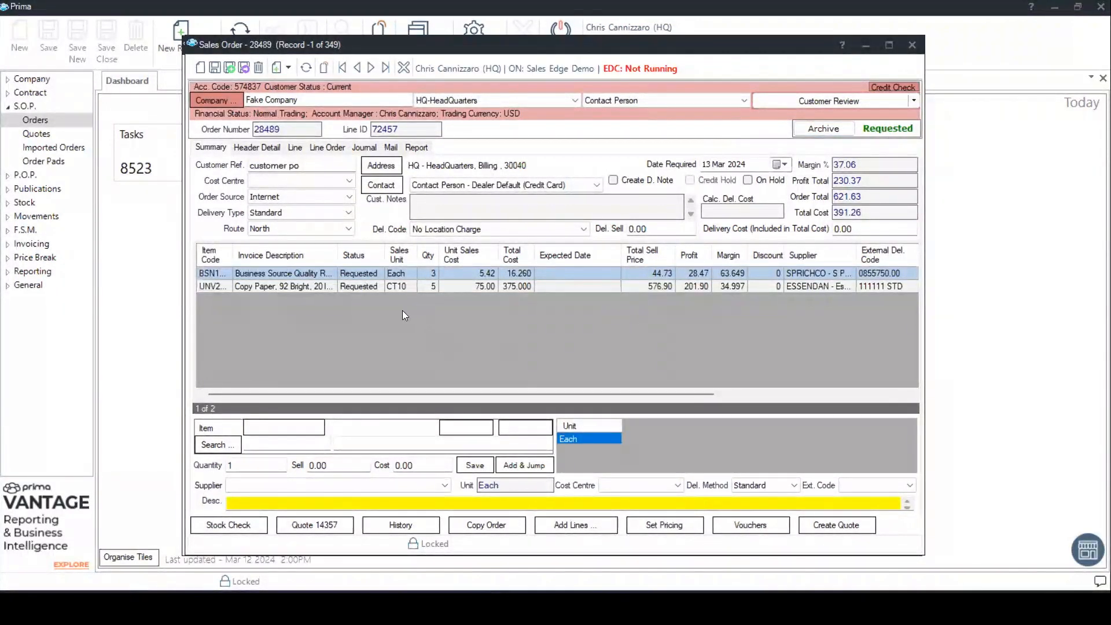
left_click(363, 287)
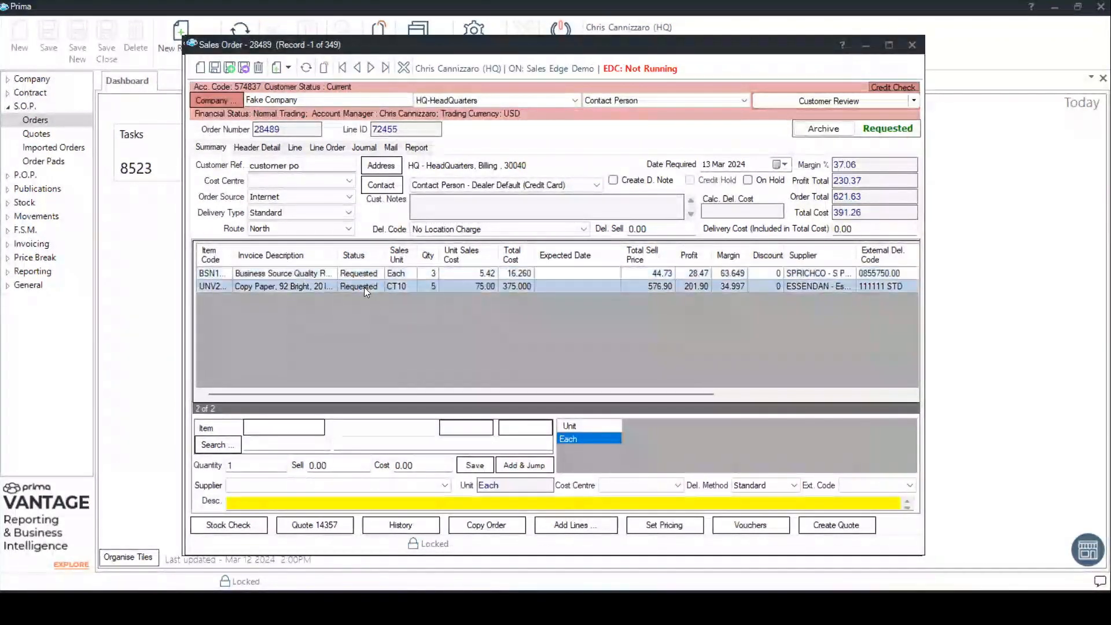
left_click(363, 274)
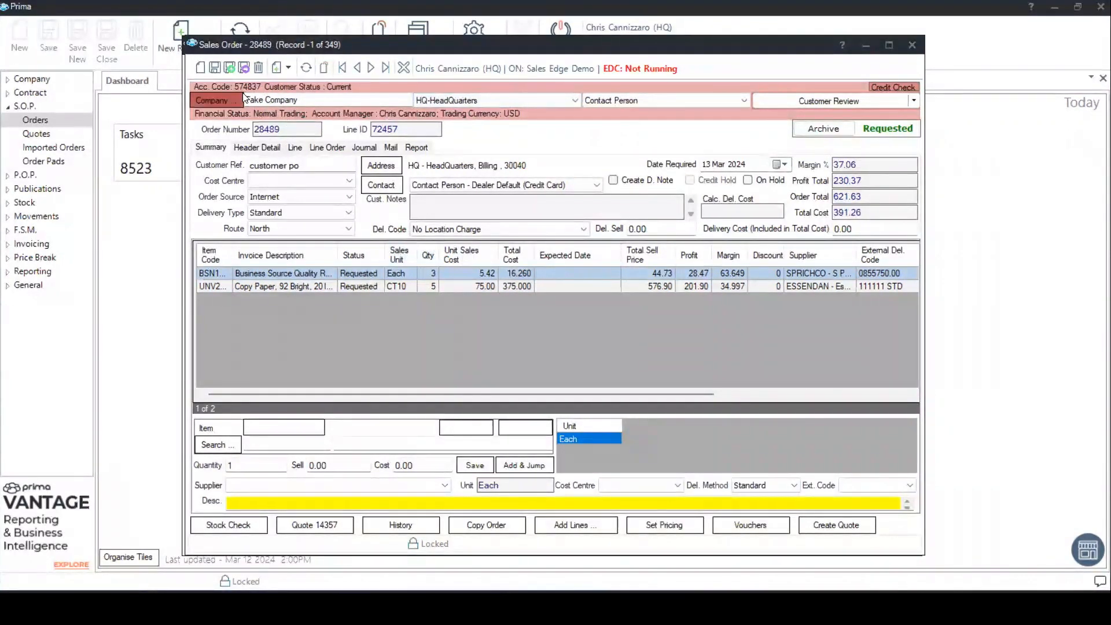
- Close the sales order and its quote, and open the sales order lookup
left_click(912, 46)
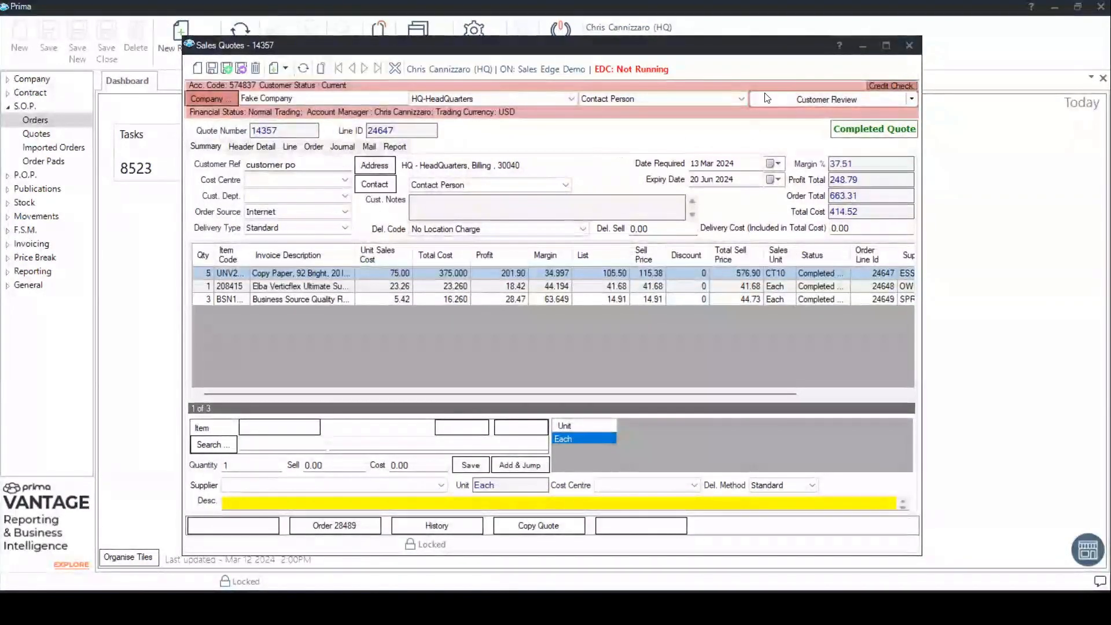
left_click(909, 45)
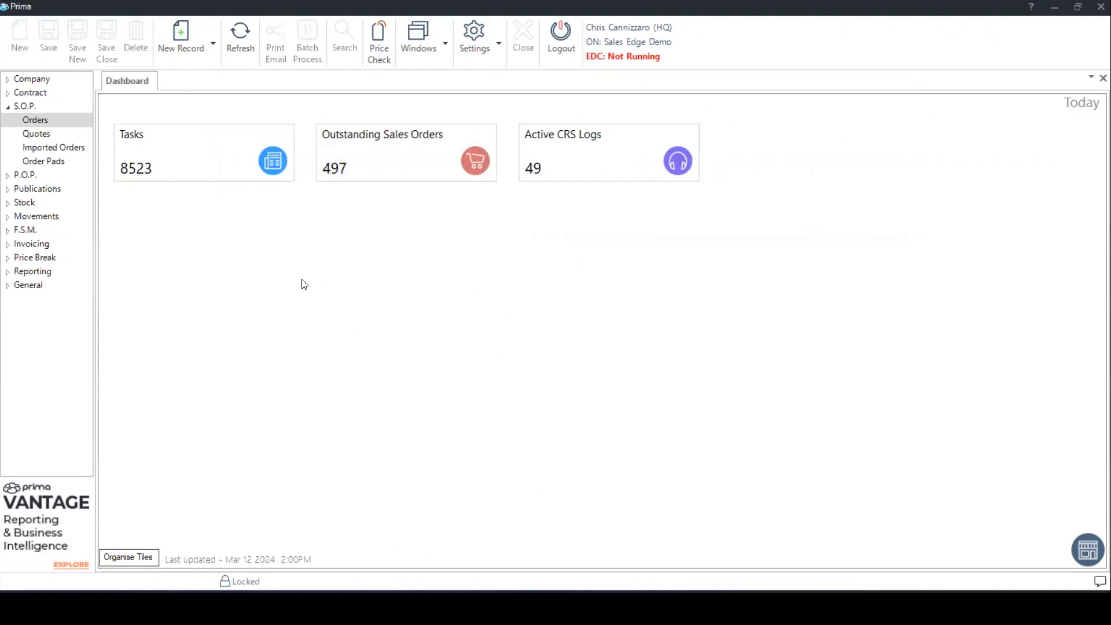
left_click(43, 121)
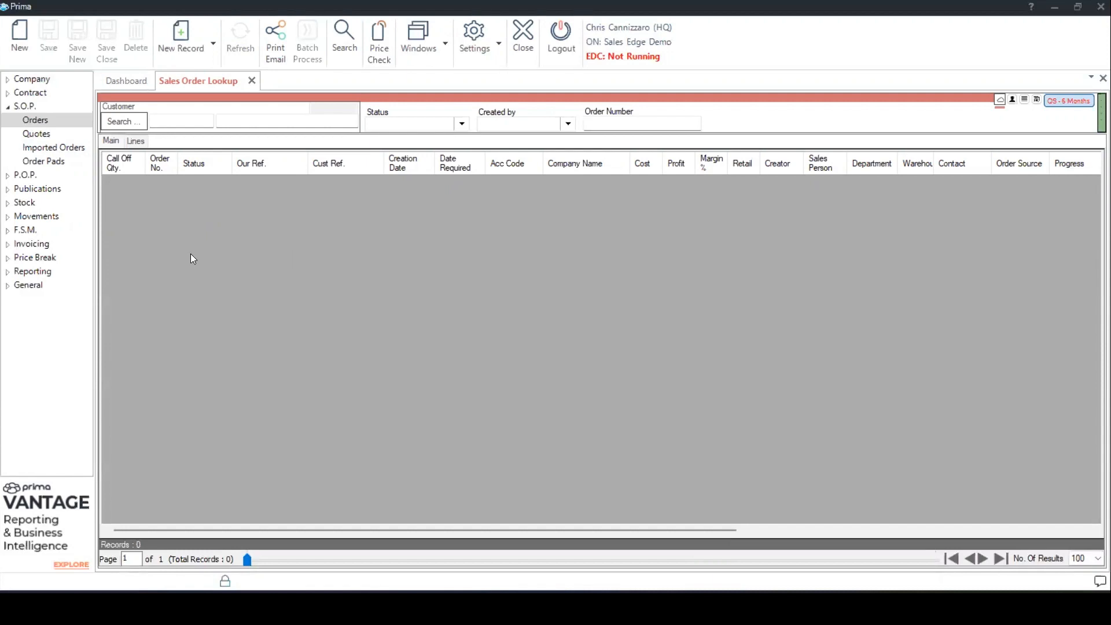
- Look through the status filter options and restrict the order lookup to orders created by the logged-in user
left_click(180, 120)
left_click(461, 124)
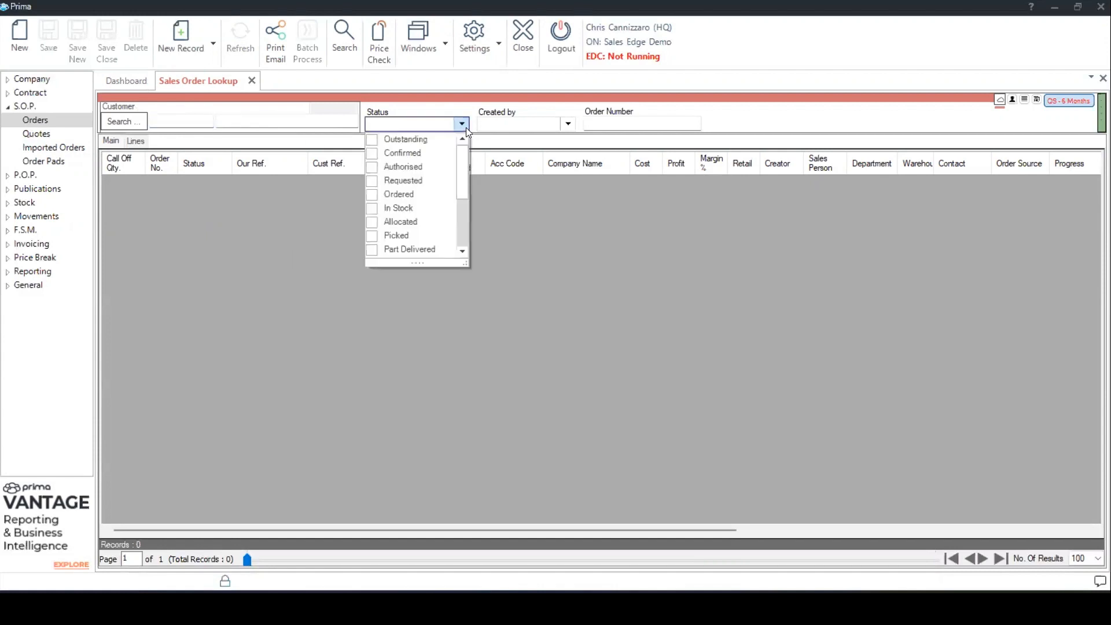
left_click(569, 124)
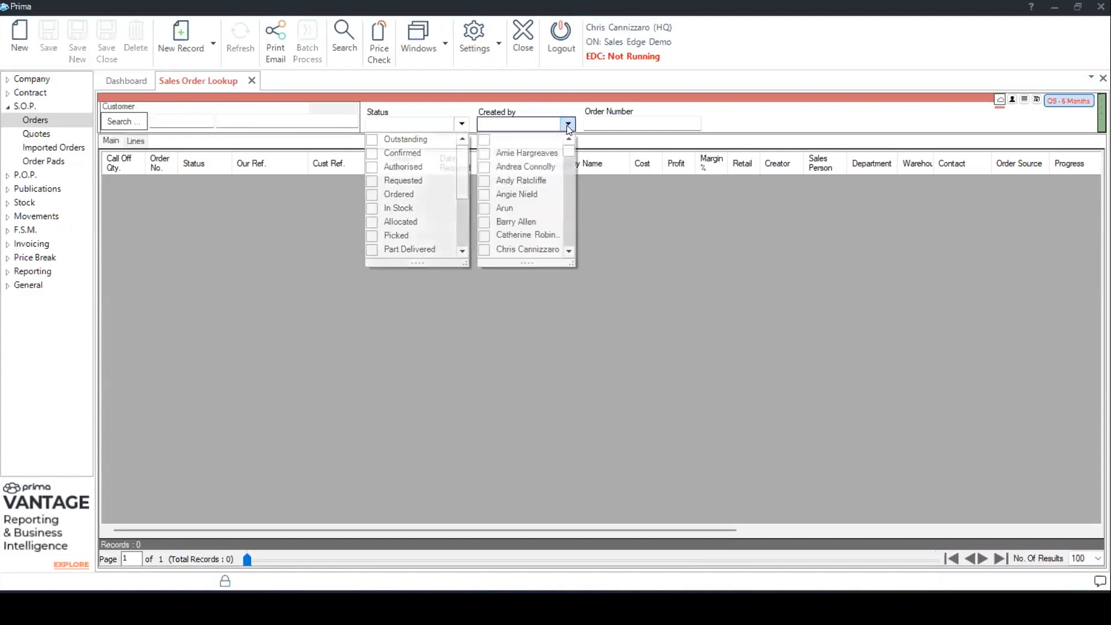
left_click(568, 124)
left_click(569, 123)
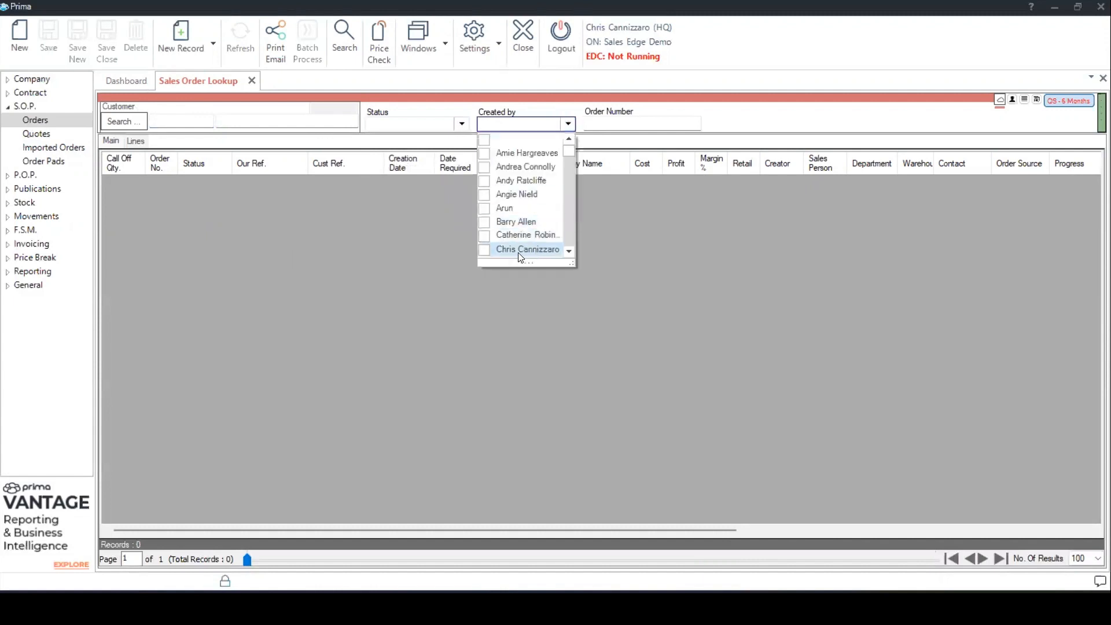
left_click(483, 250)
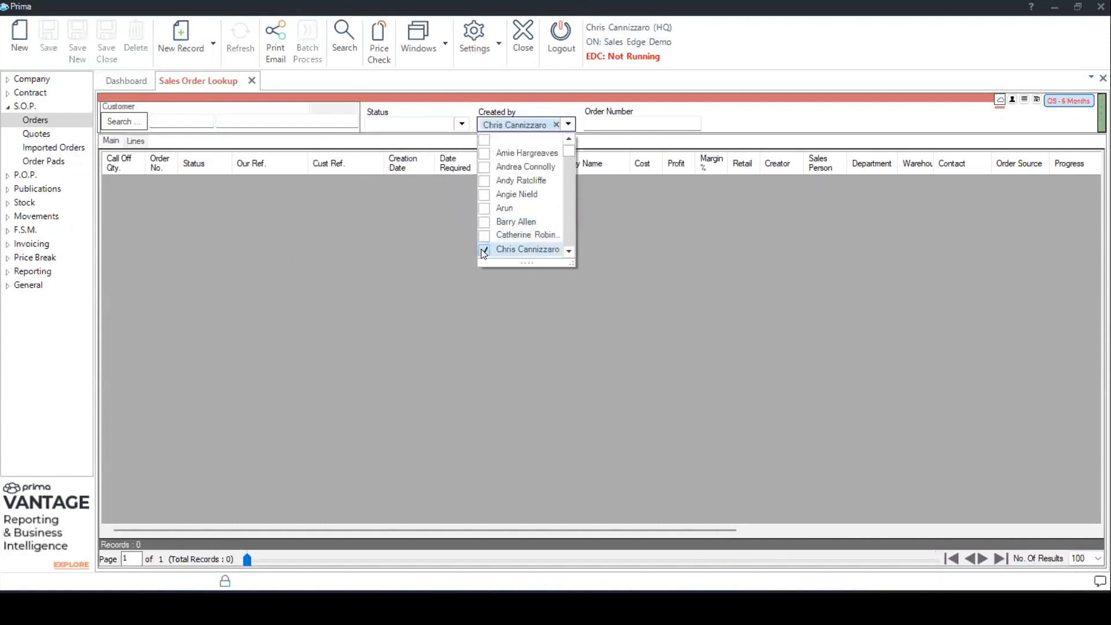
left_click(464, 211)
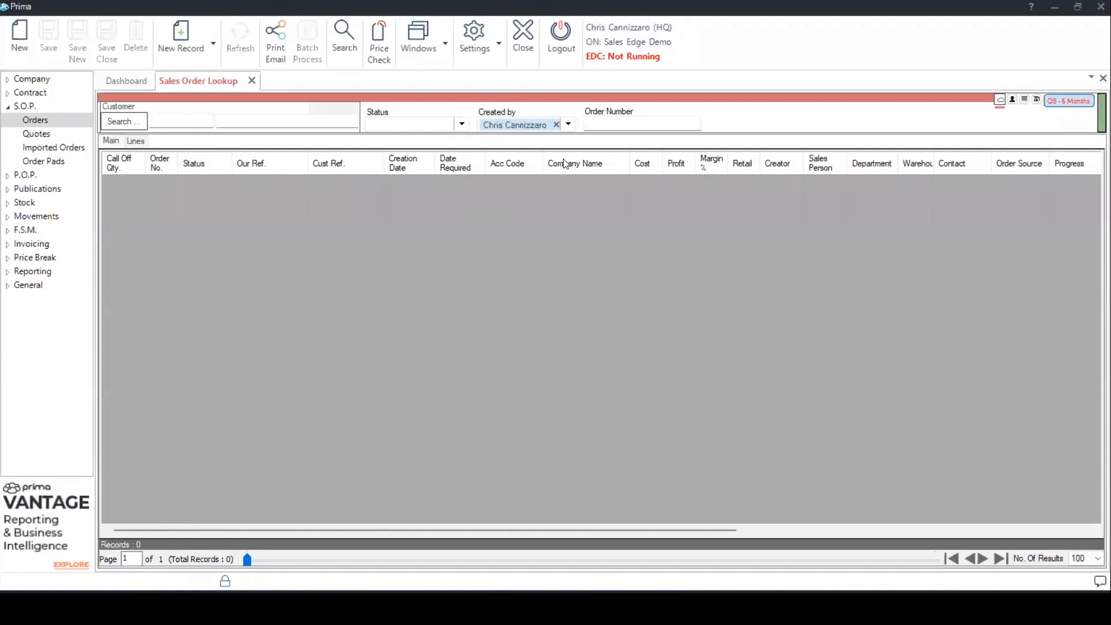
- Examine the order number filter and the expanded search criteria, such as Item Code, and collapse them again
left_click(618, 123)
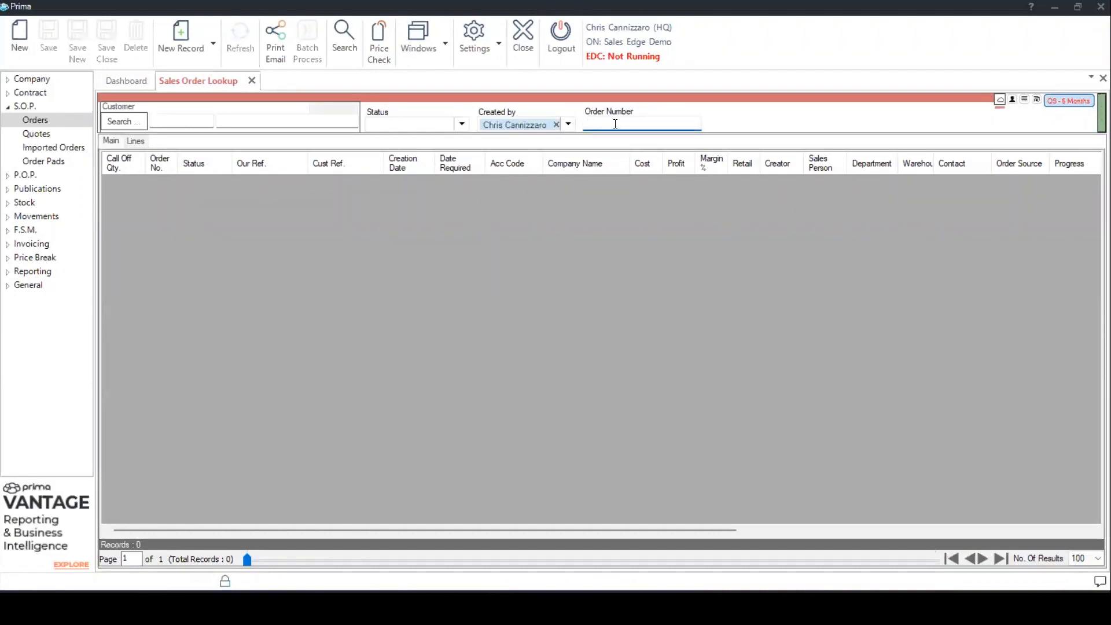
left_click(519, 96)
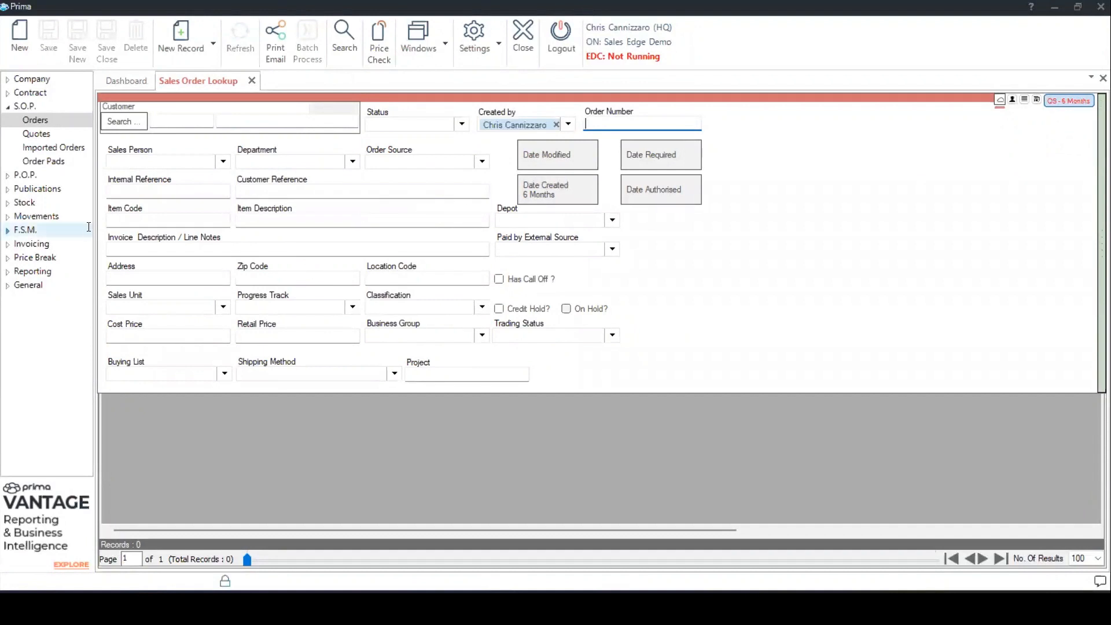
left_click(155, 216)
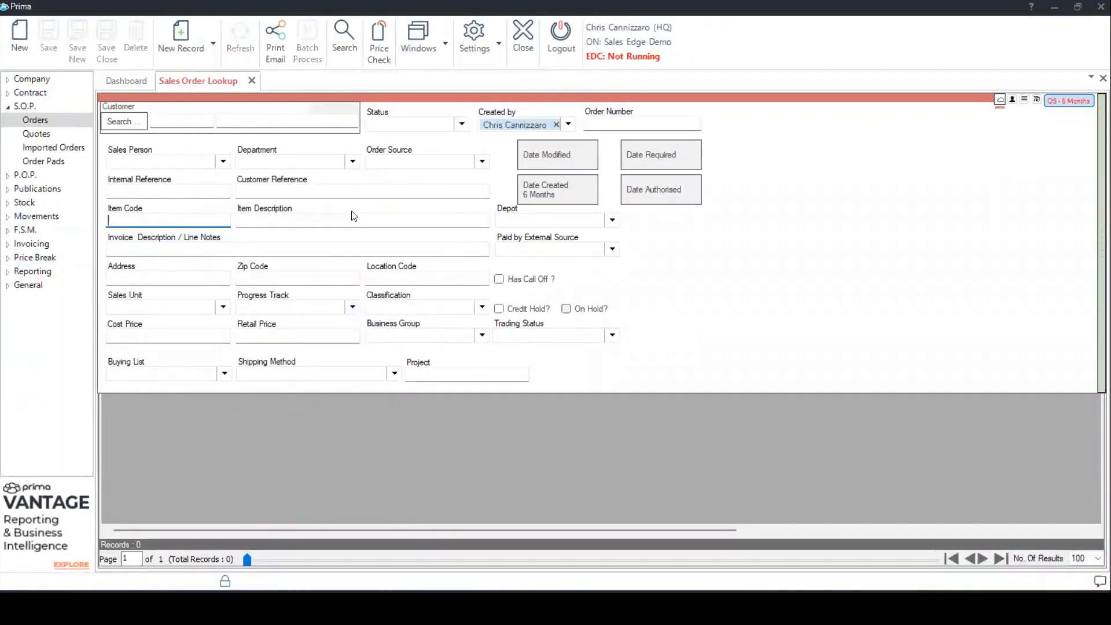
left_click(455, 102)
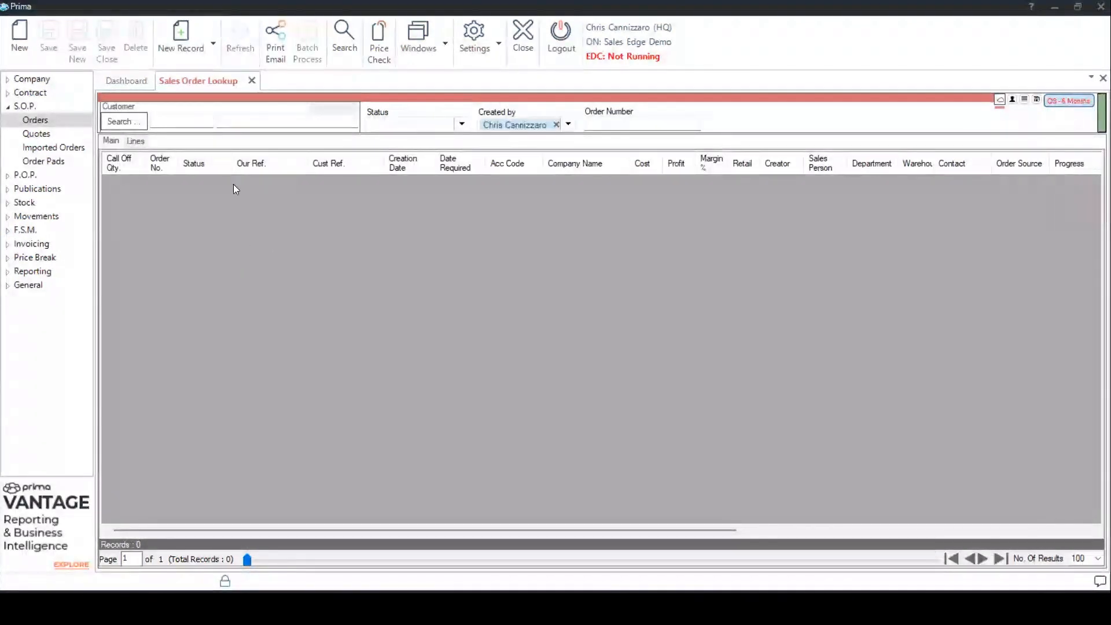
- Search the logged-in user's sales orders for customer "fake", view the Fake Company order referenced "customer po", and close it
left_click(238, 121)
type("fake")
left_click(347, 38)
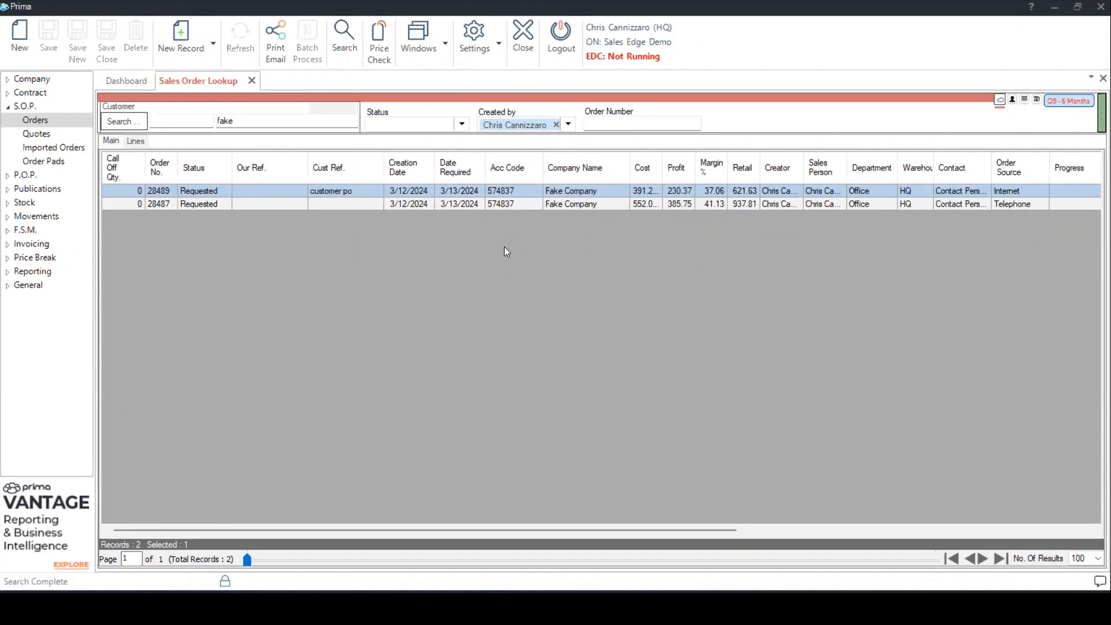
double_click(561, 191)
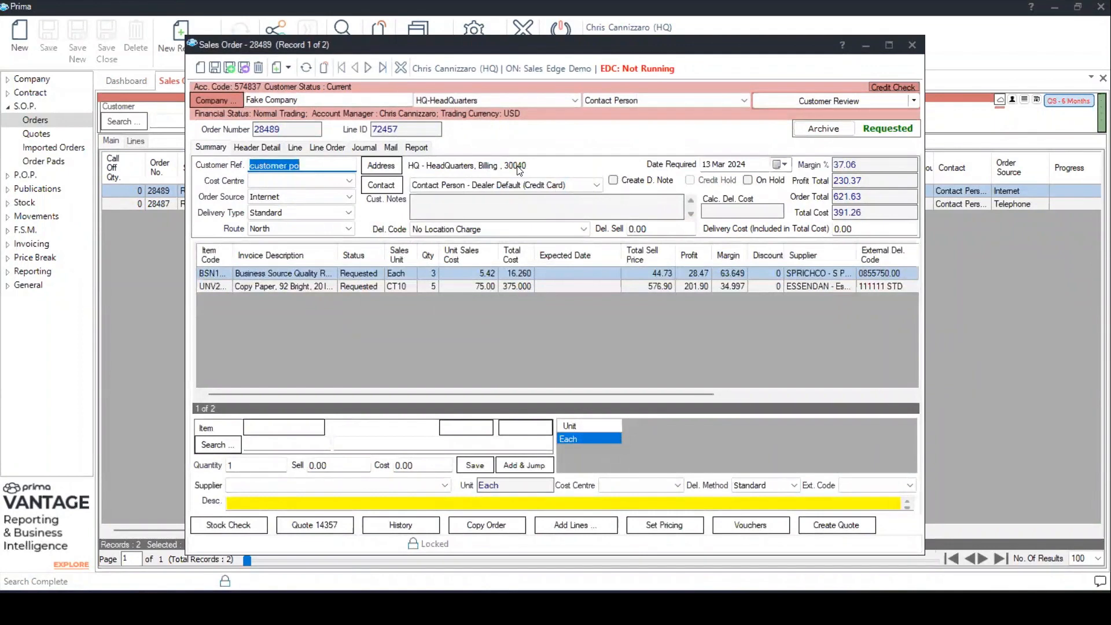
left_click(913, 46)
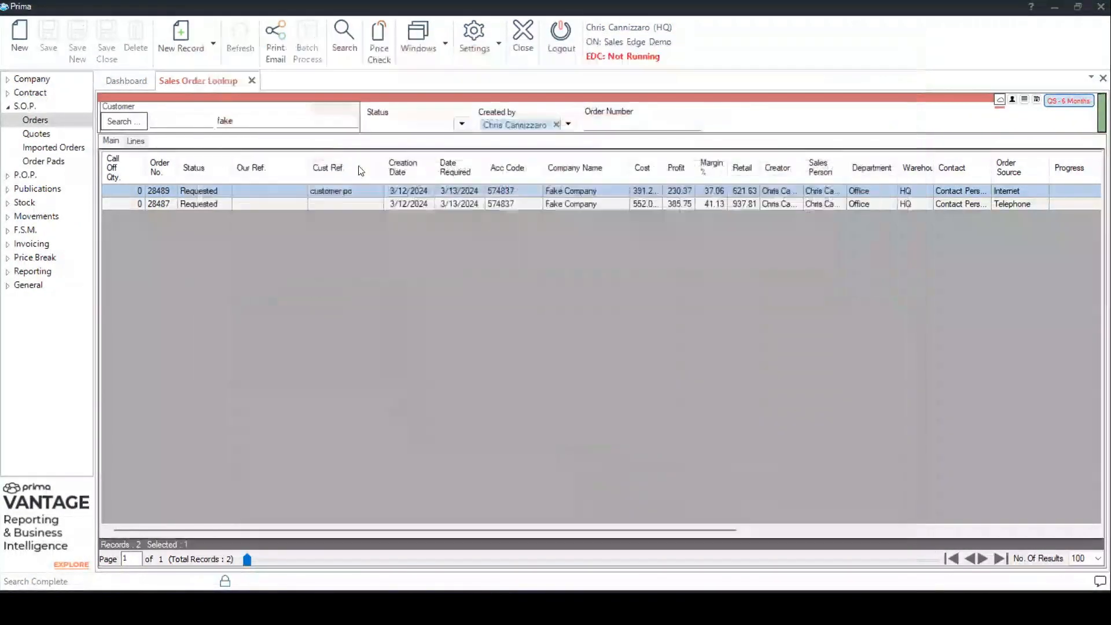
- Open the sales quote lookup and examine its expanded search criteria, then collapse them
left_click(54, 132)
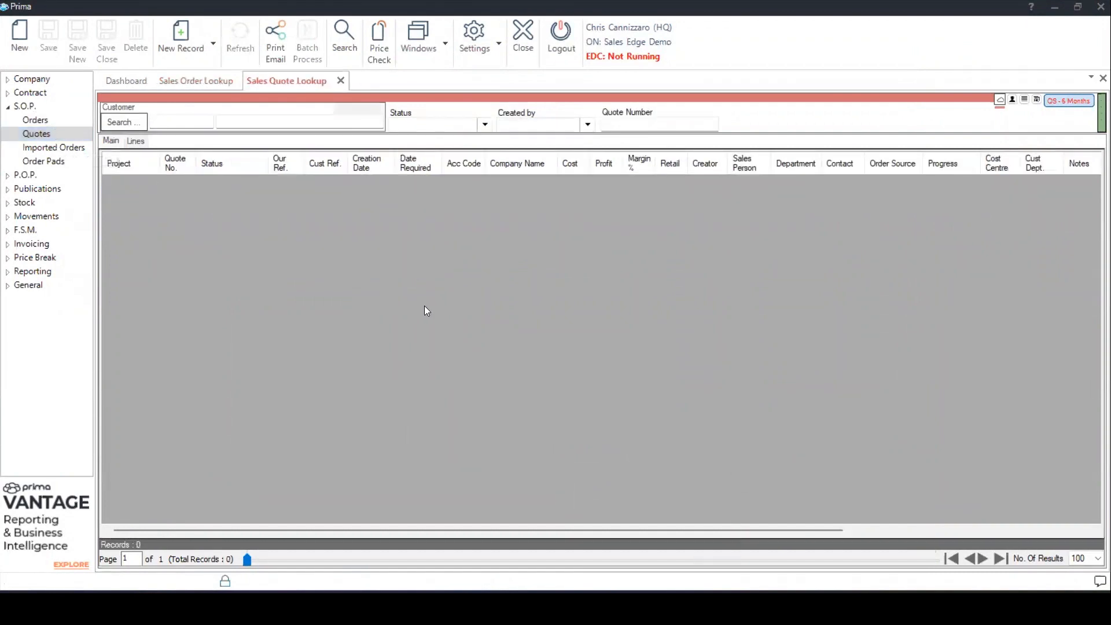
left_click(476, 99)
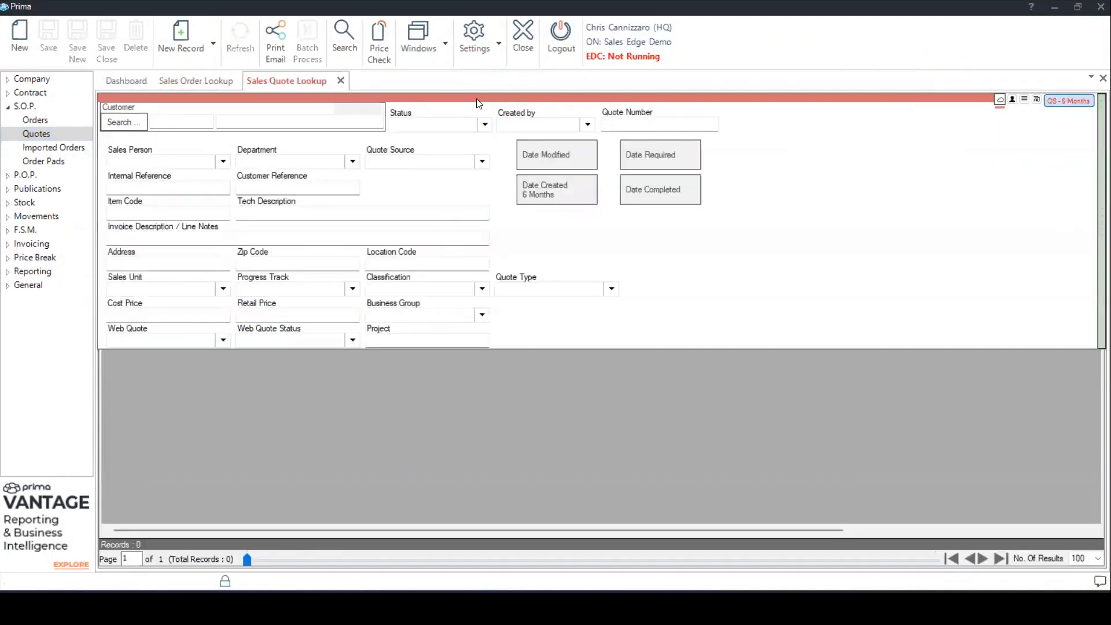
left_click(398, 97)
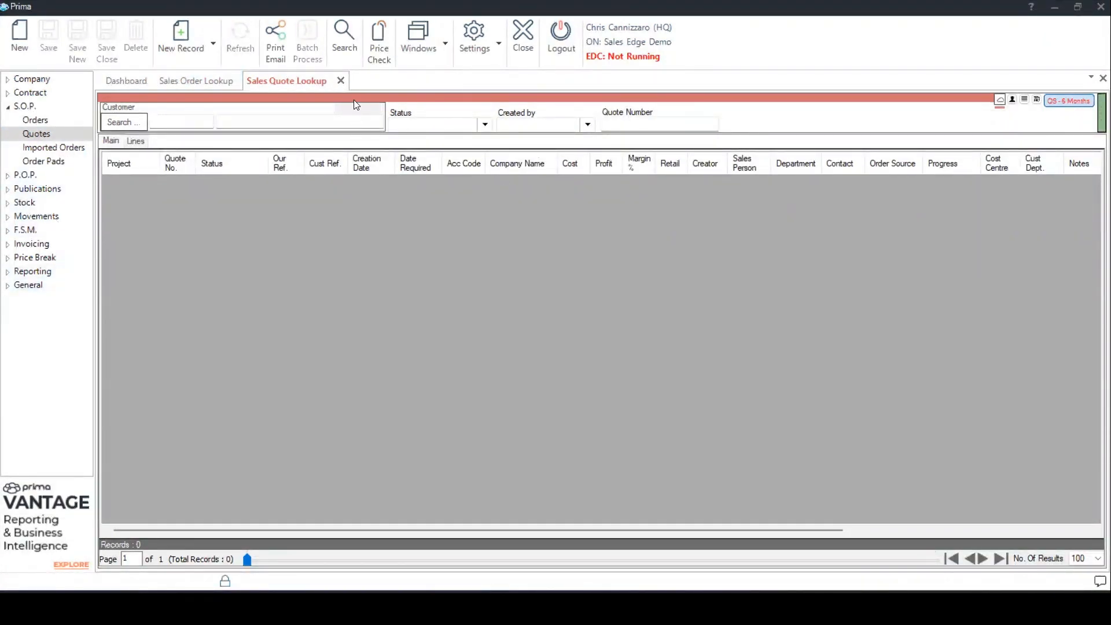
- Search for all sales quotes without extra filters and open the first completed quote in the results
left_click(346, 31)
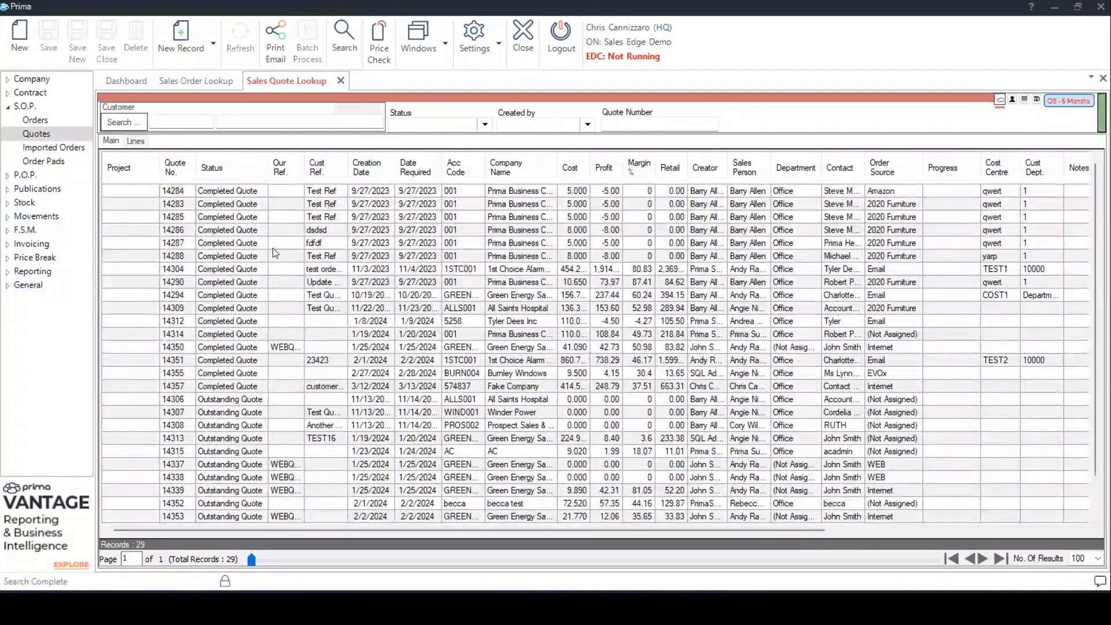
double_click(228, 190)
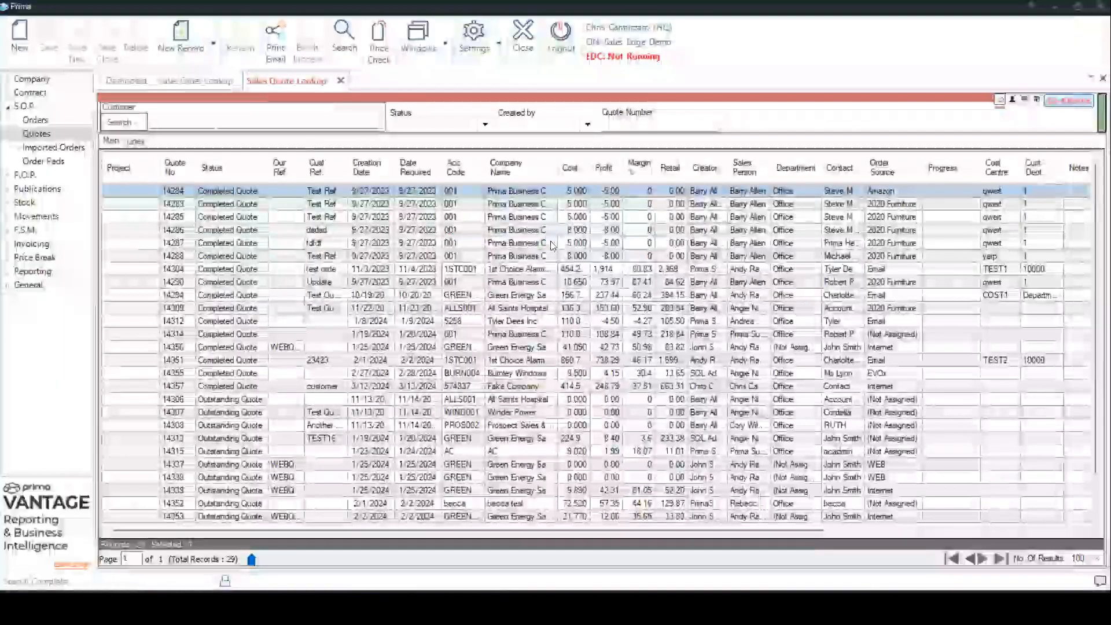